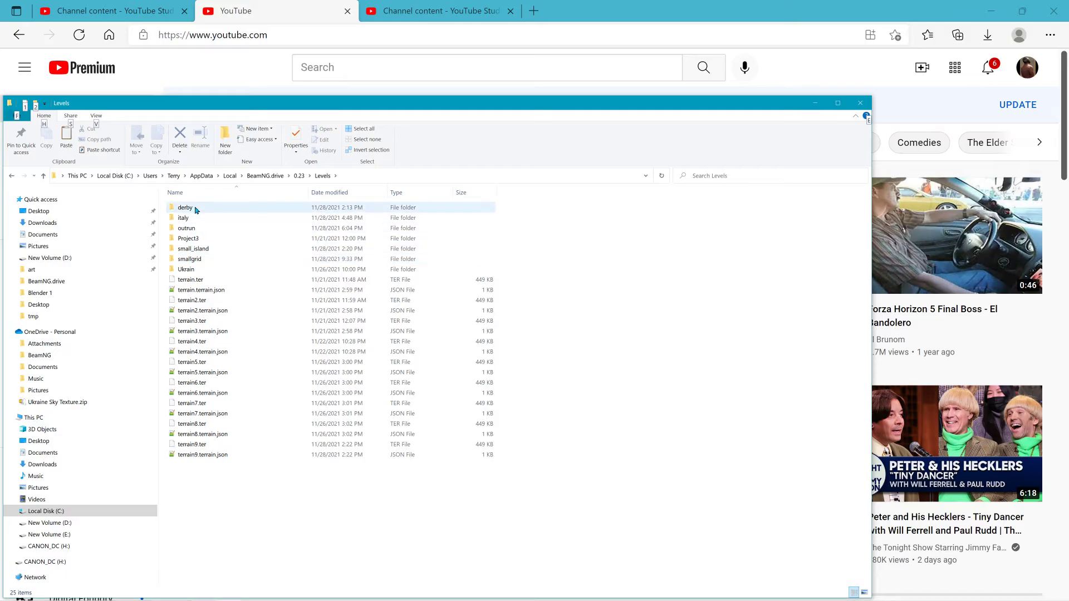
Inspect the groundmodels folder inside the smallgrid level folder and return to the Levels folder
double_click(193, 259)
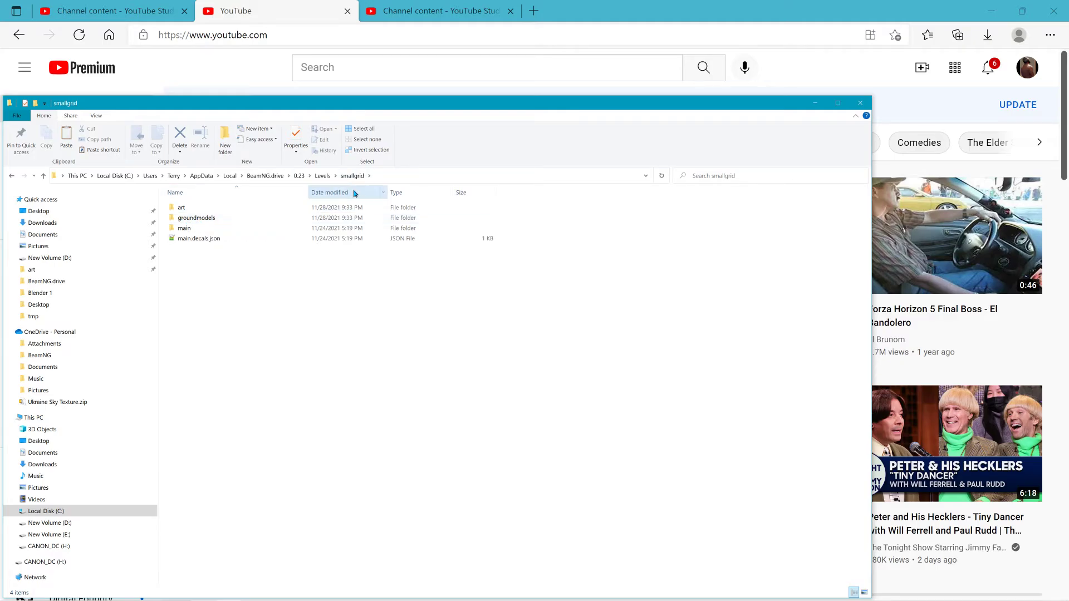
double_click(189, 220)
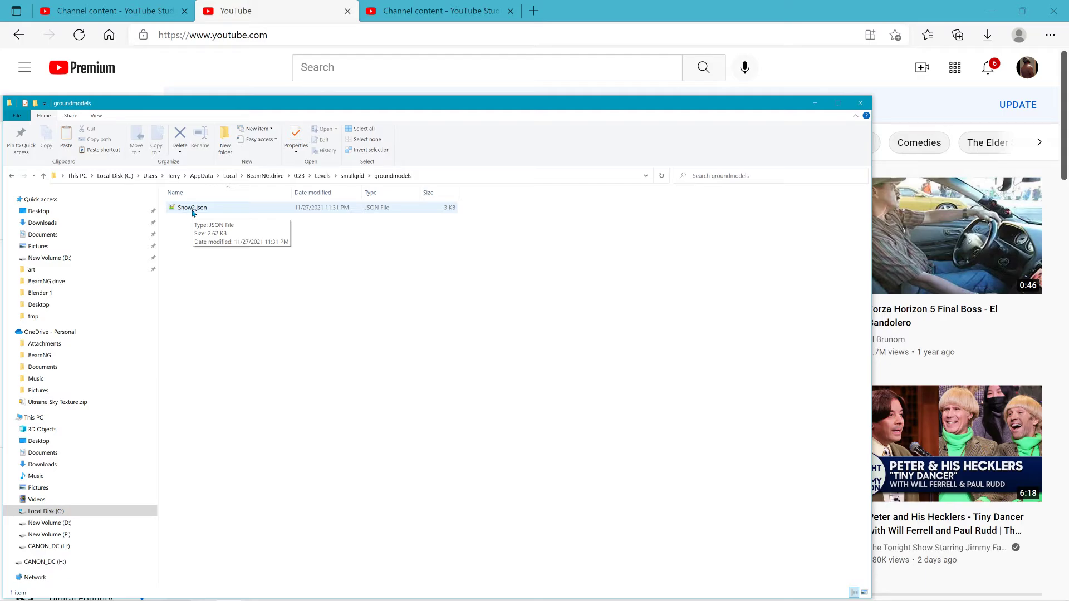
click(319, 176)
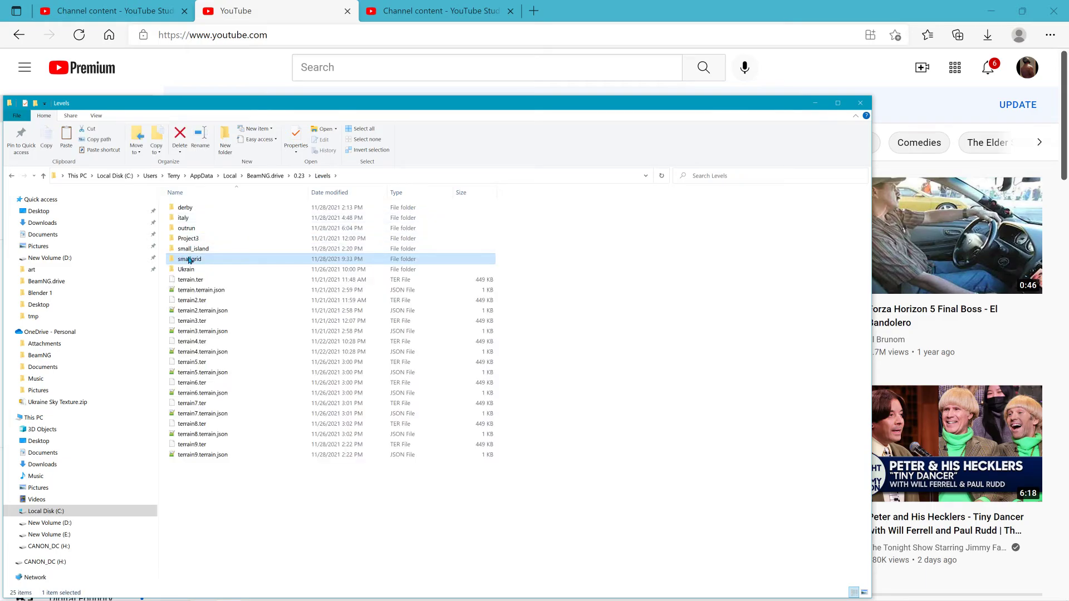
Examine the files in the smallgrid level's art/flood folder and close the file window
double_click(189, 259)
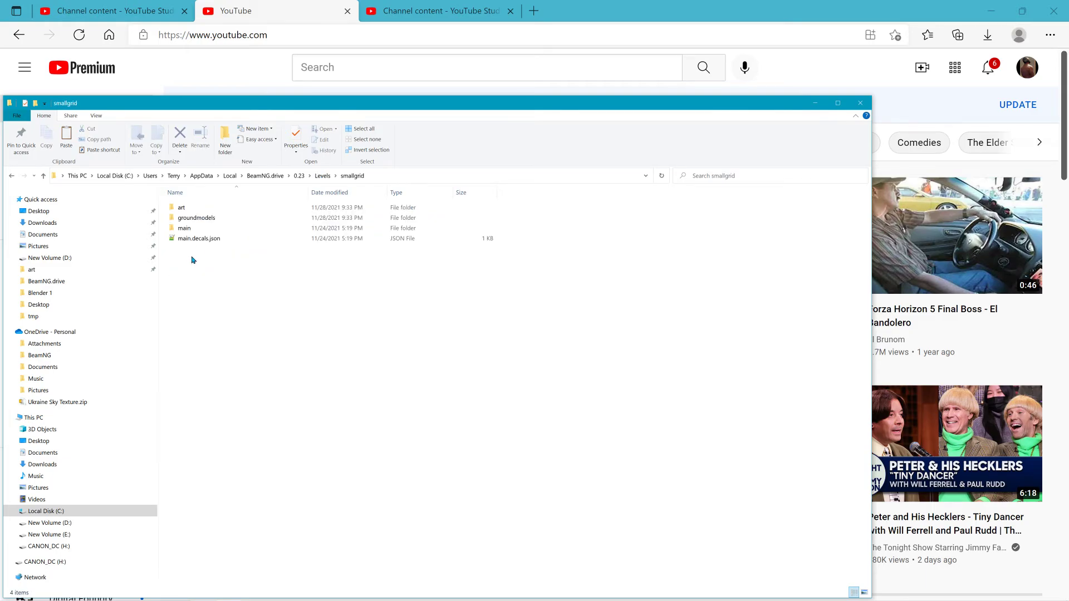
double_click(186, 208)
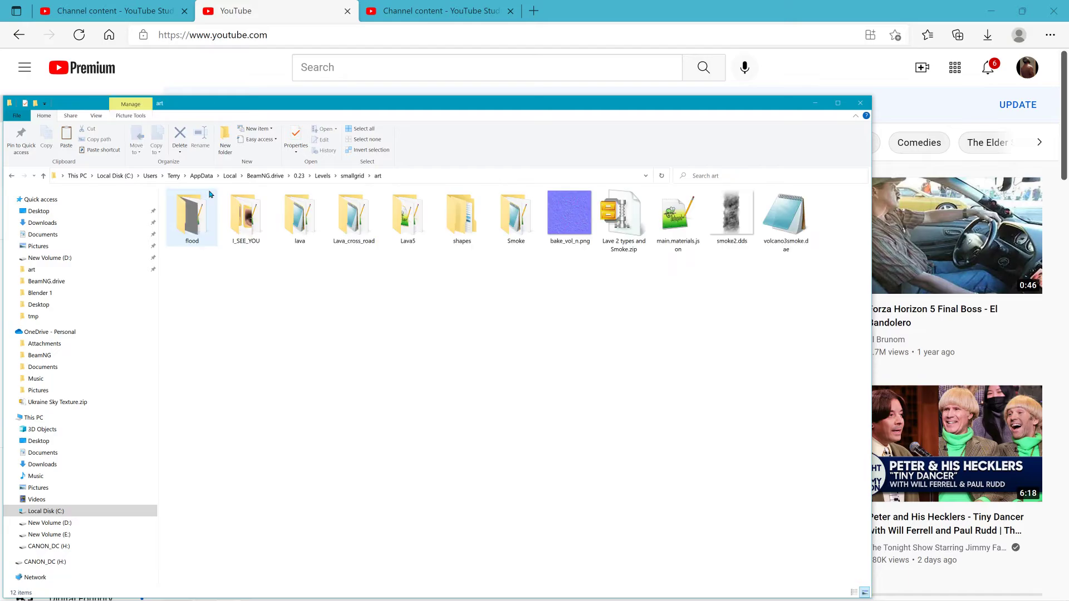
click(201, 230)
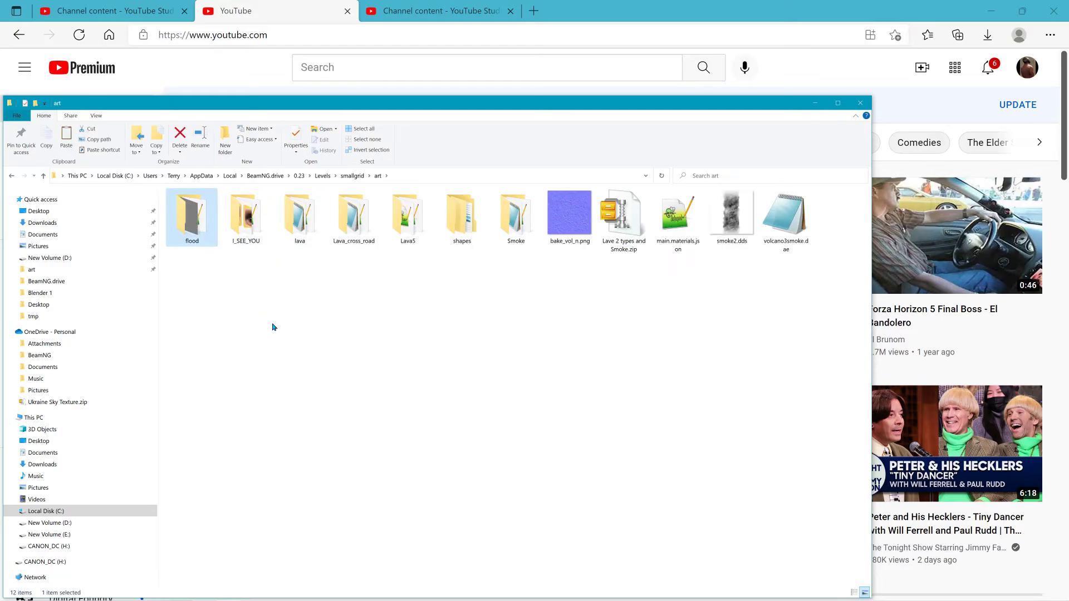
double_click(197, 242)
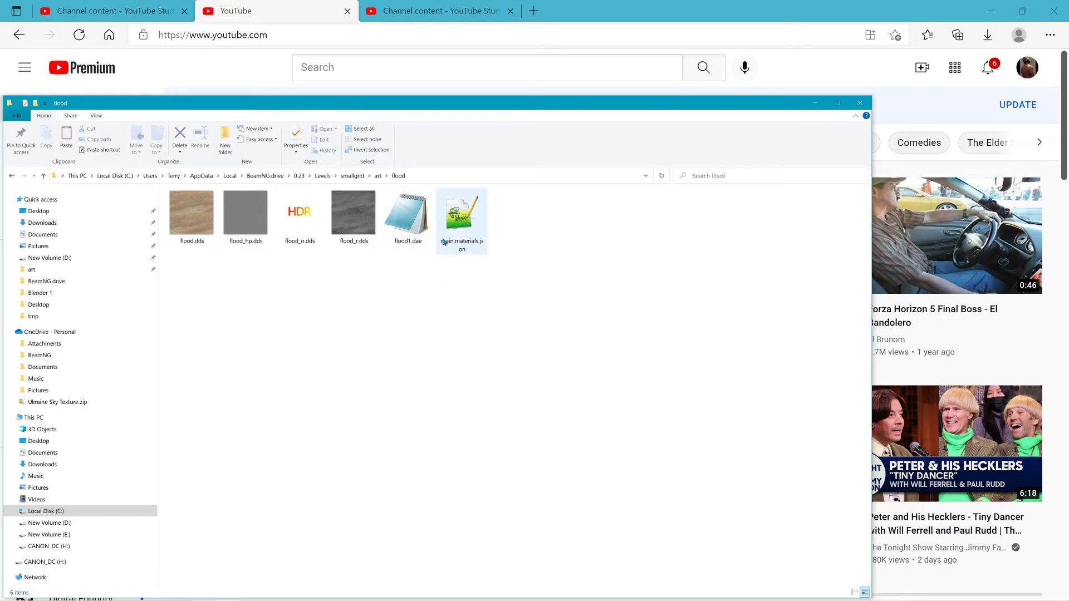
click(858, 106)
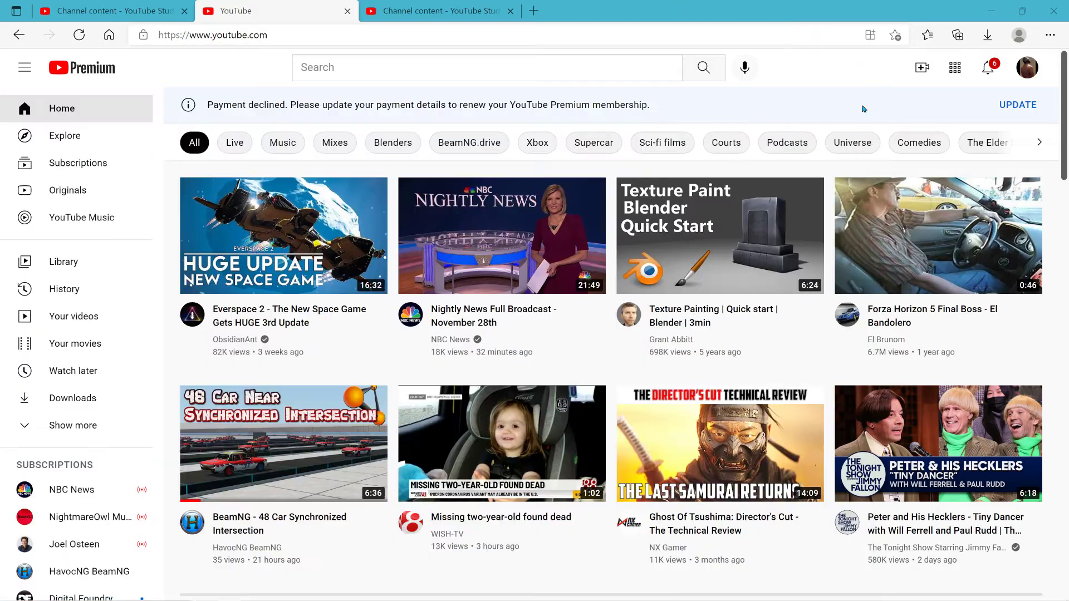
Switch to the BeamNG.drive world editor and place flood1.dae from the Asset Browser on the grid behind the pickup
mouse_move(440, 594)
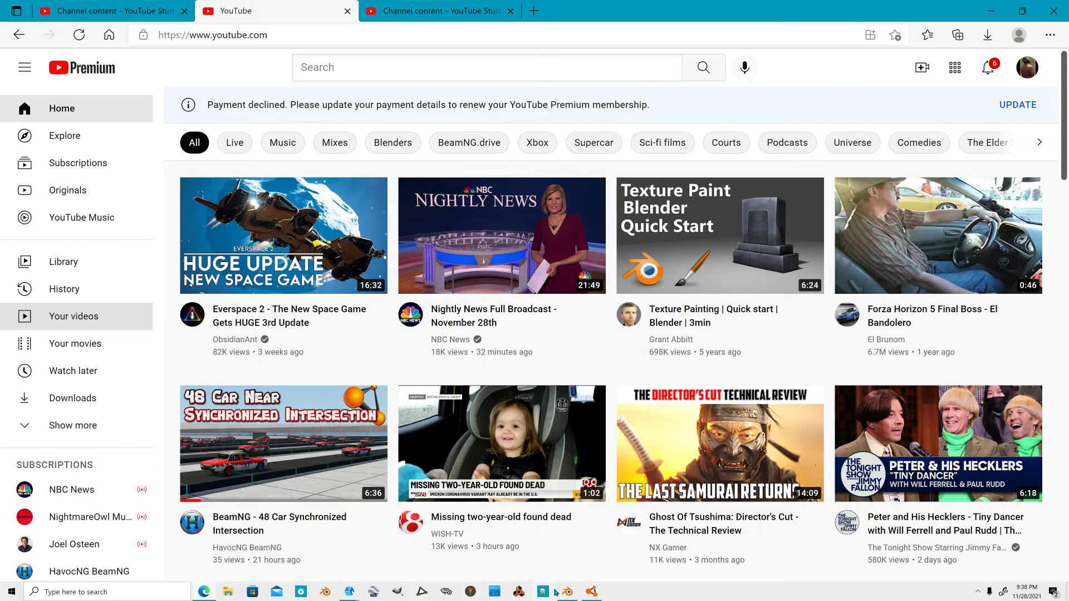
click(588, 593)
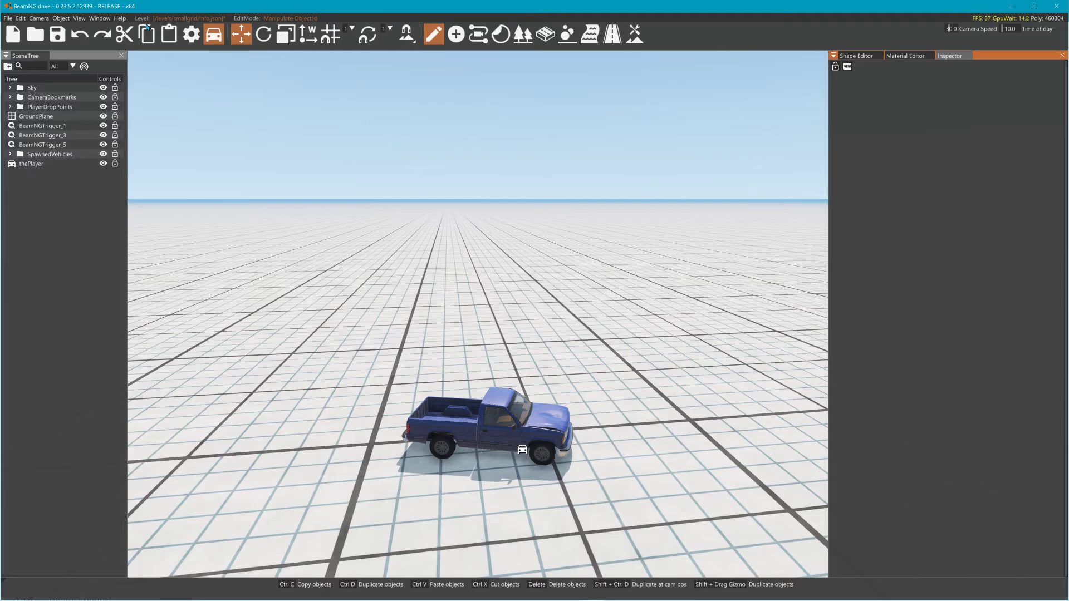
click(98, 21)
click(109, 34)
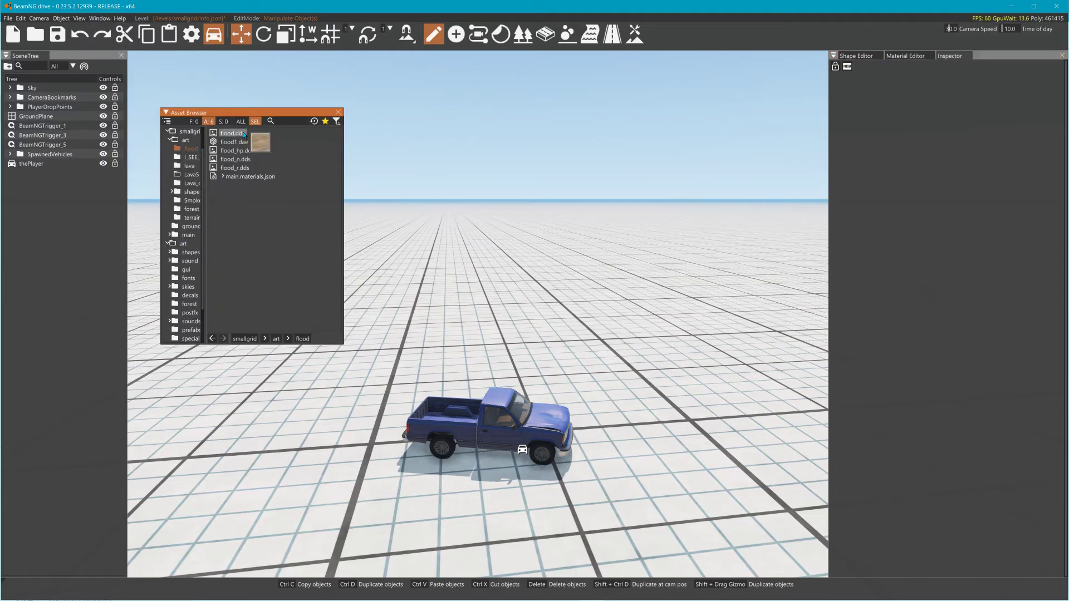
mouse_move(244, 135)
drag(234, 142, 501, 273)
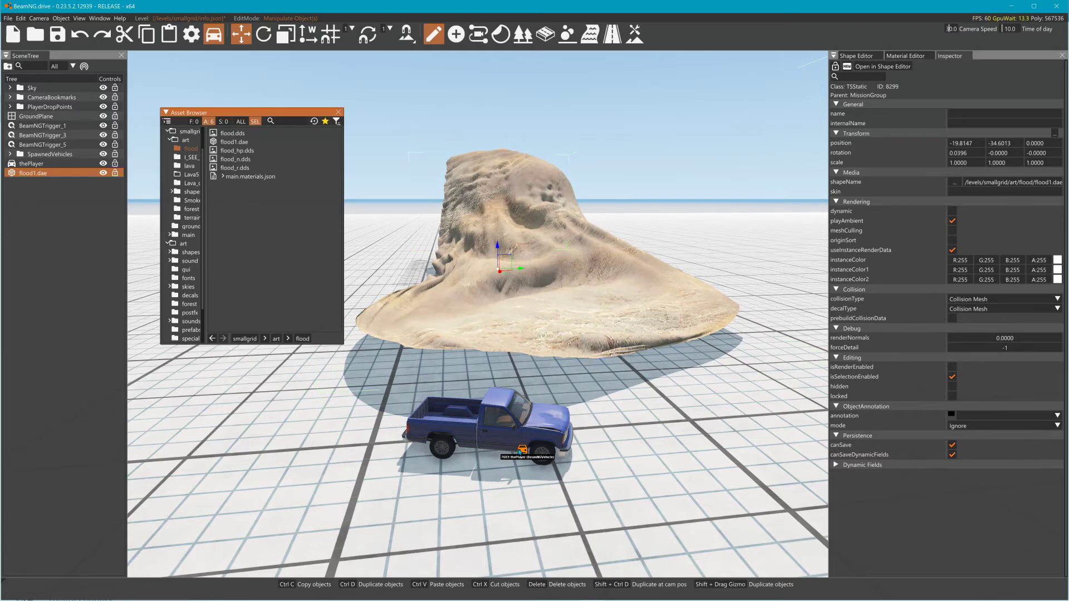
Select the pickup and move it into the front edge of the flood1.dae mesh, to about X 13, Y -38
click(520, 453)
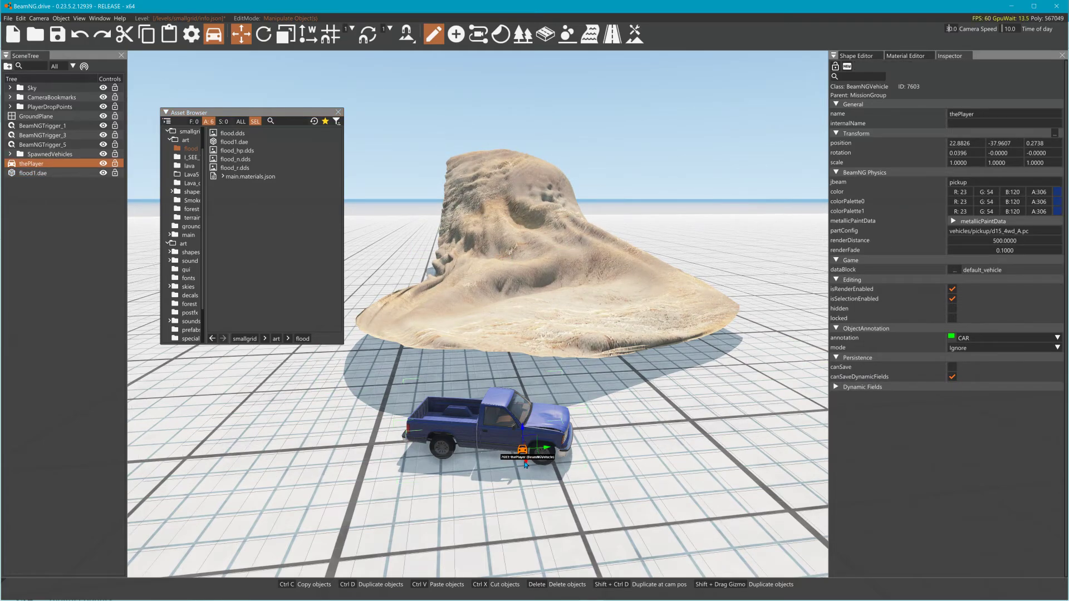
drag(526, 465, 499, 260)
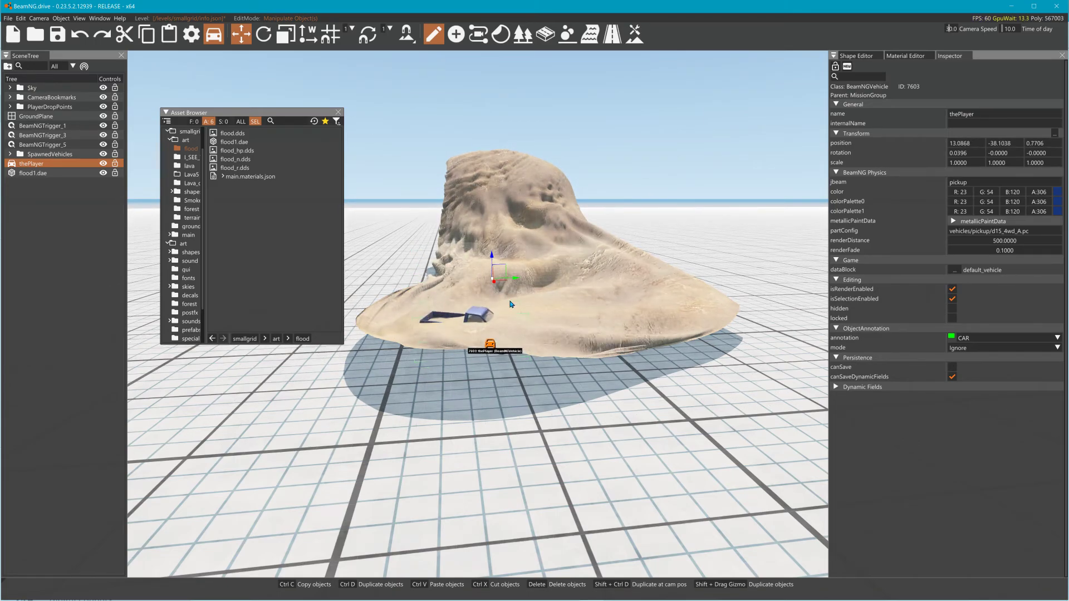
key(w)
mouse_move(521, 311)
right_down()
mouse_move(524, 284)
mouse_move(504, 308)
right_up()
key(s)
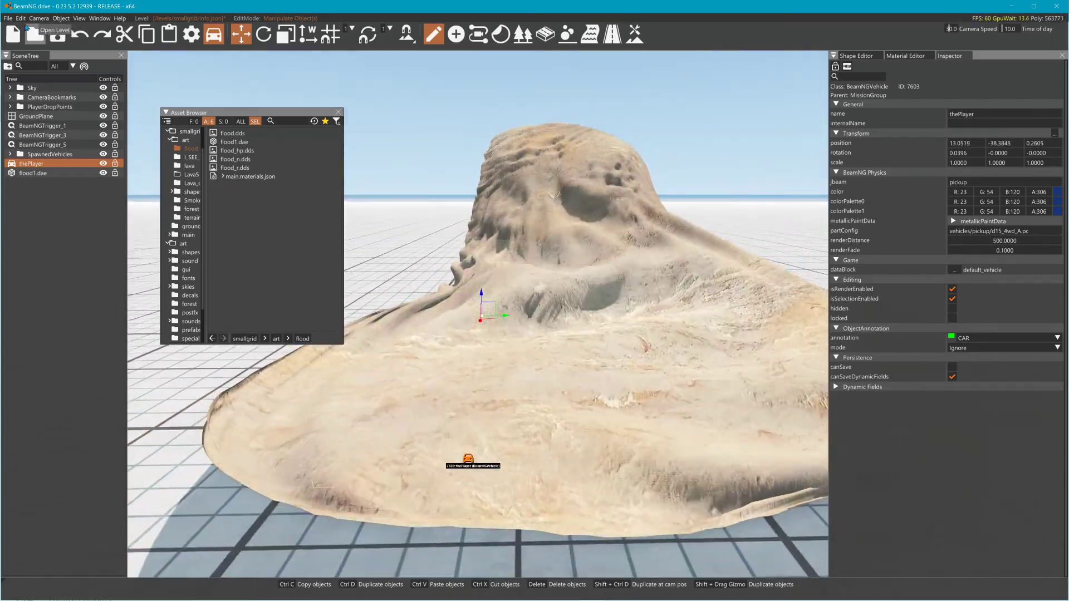
Rebuild the level's static collision data
click(21, 19)
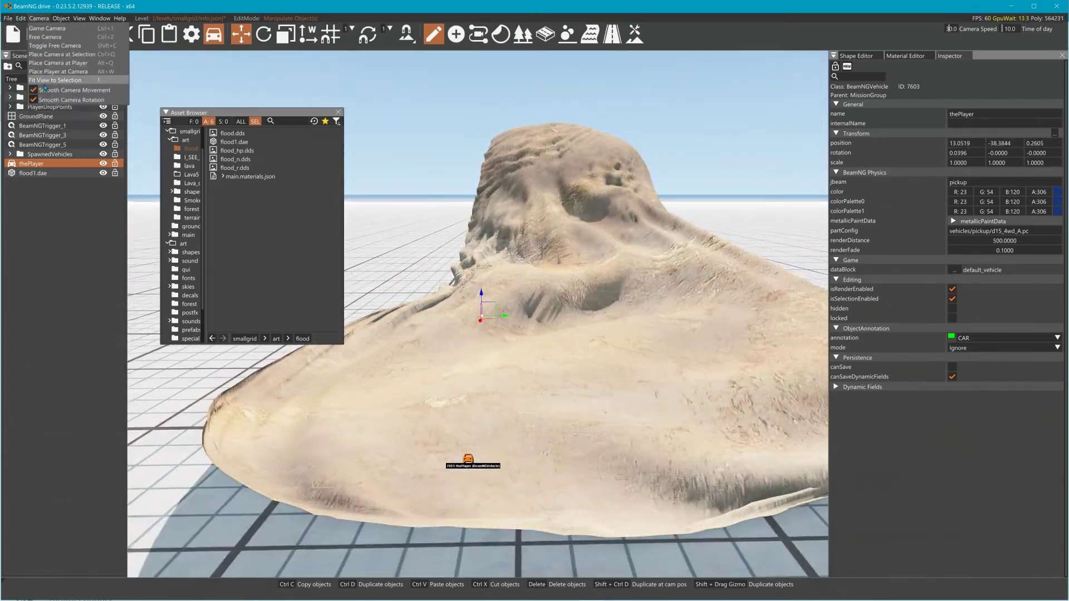
mouse_move(21, 20)
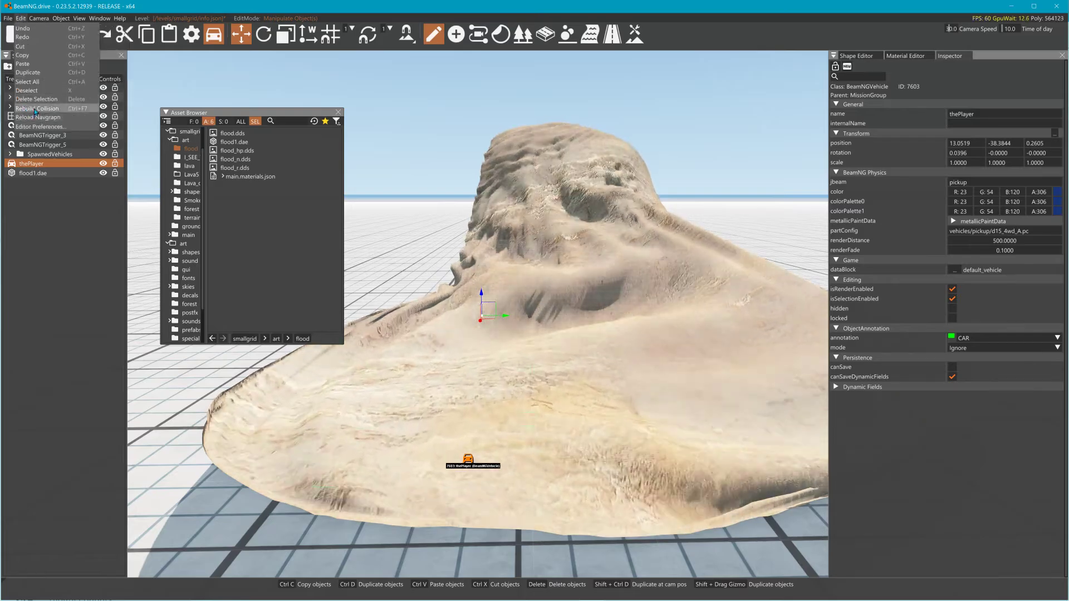
click(36, 109)
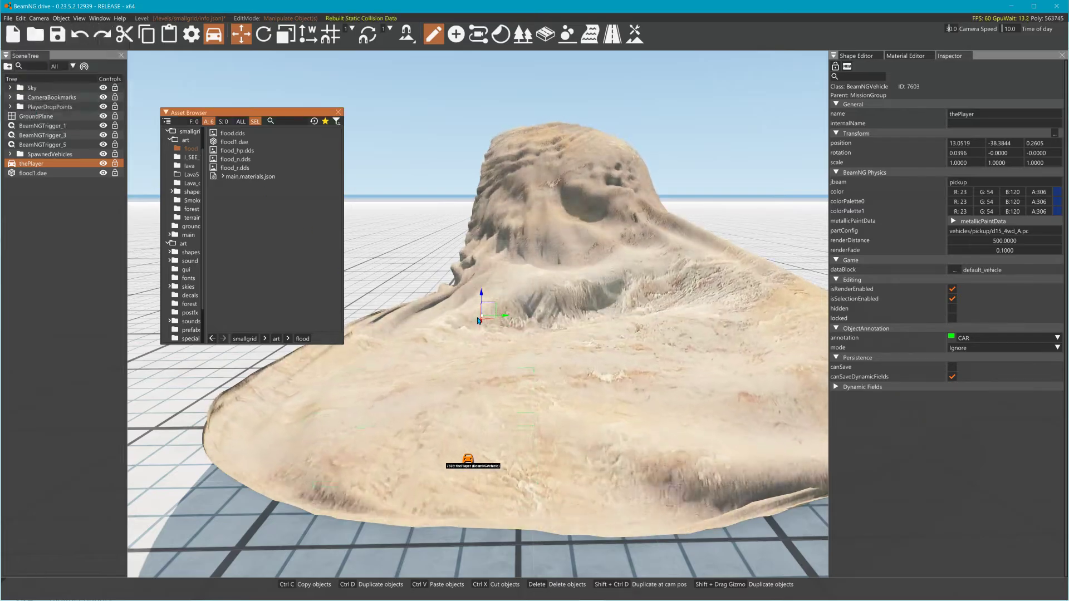
Move the pickup farther up the flood1.dae slope, to about X -1.5, Y -36.5, Z 1.1
drag(479, 325, 514, 254)
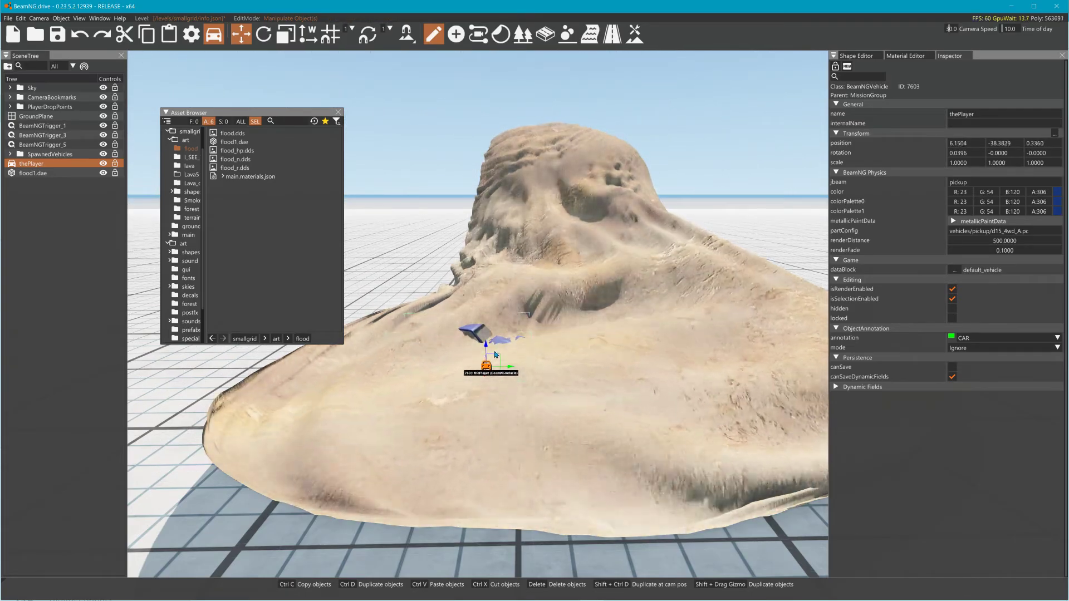
drag(490, 348, 497, 278)
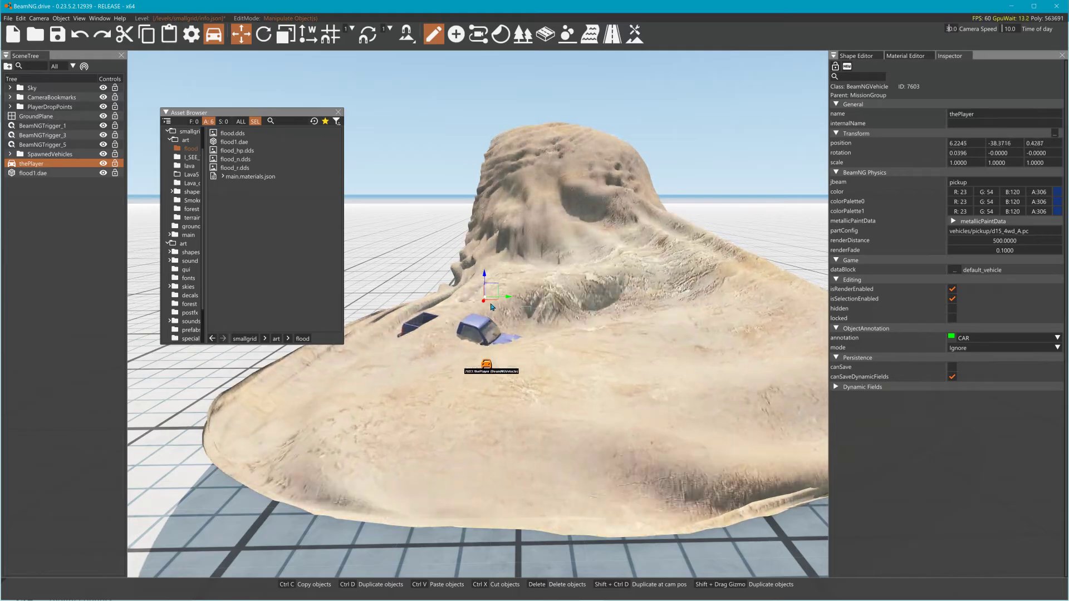
click(492, 296)
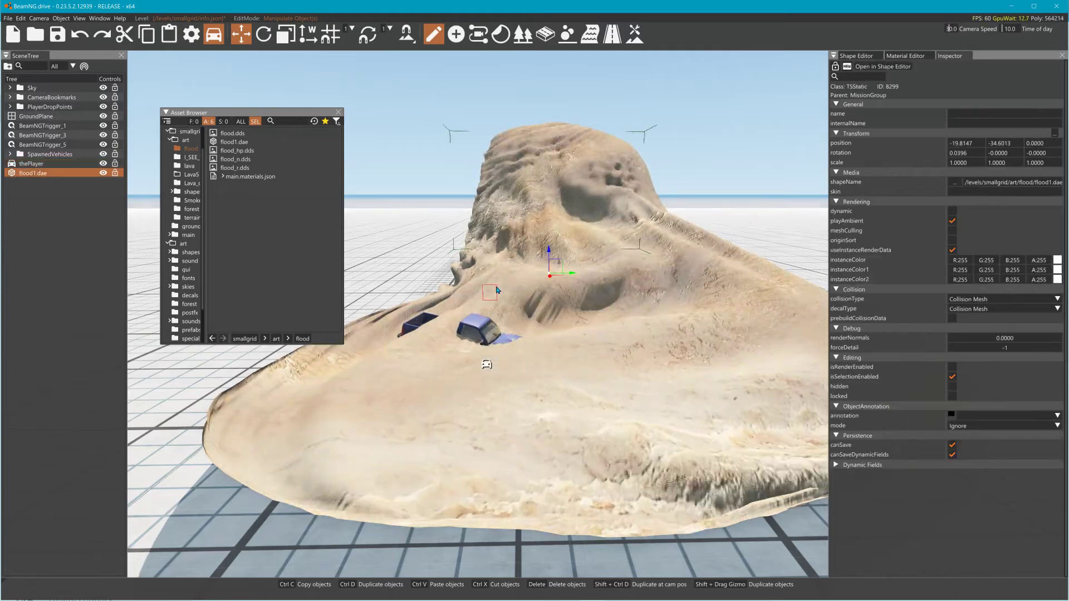
click(487, 365)
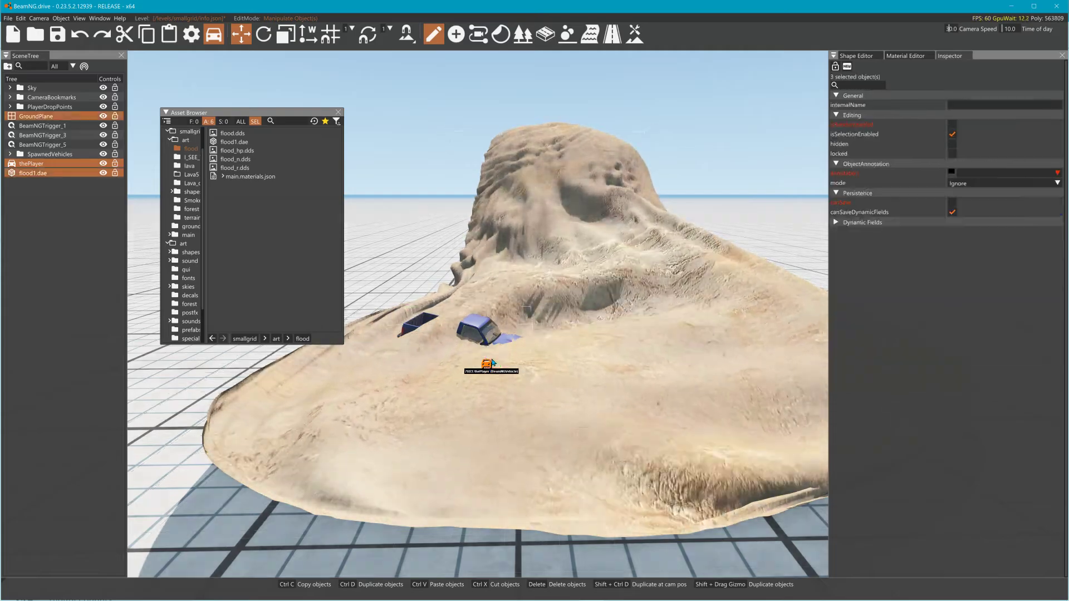
drag(484, 376, 543, 216)
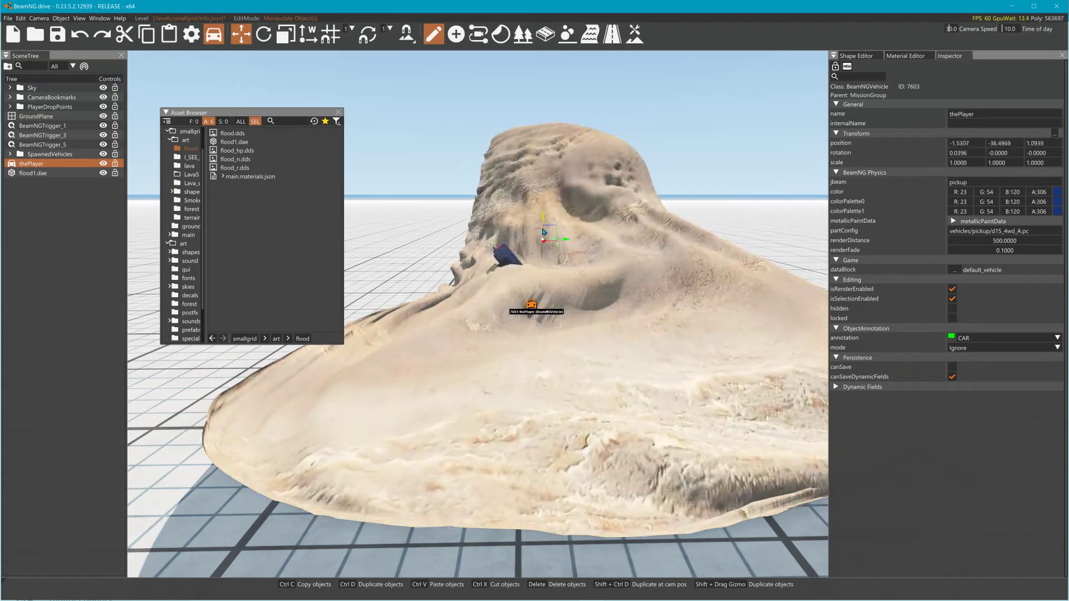
Lift the pickup above the flood1.dae surface and settle it on the slope at about X 0.9, Y -33.3, Z 2.0
key(XF86AudioLowerVolume)
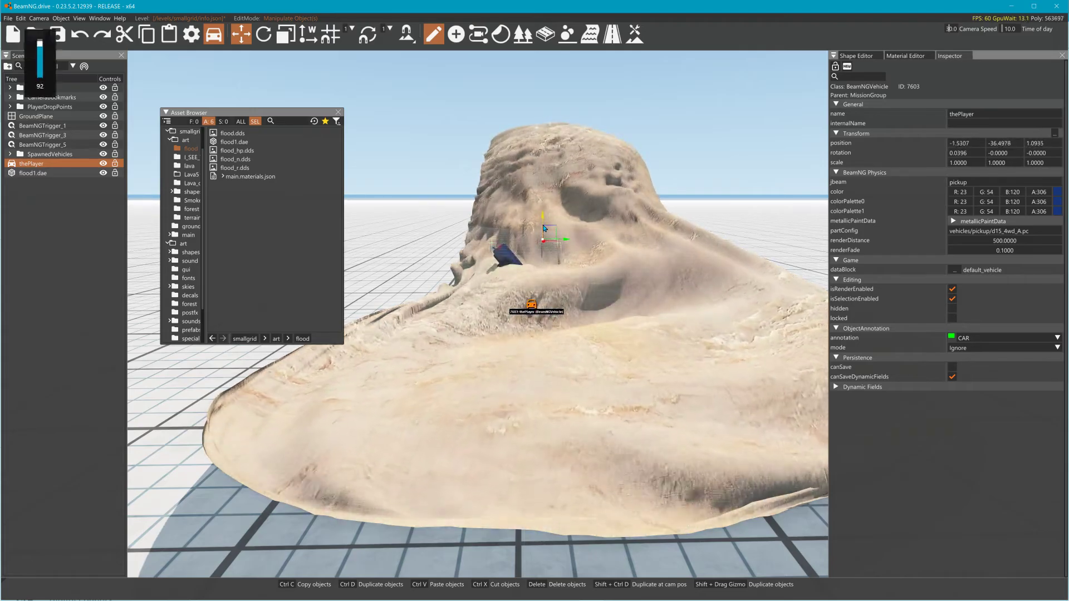
drag(543, 226, 546, 164)
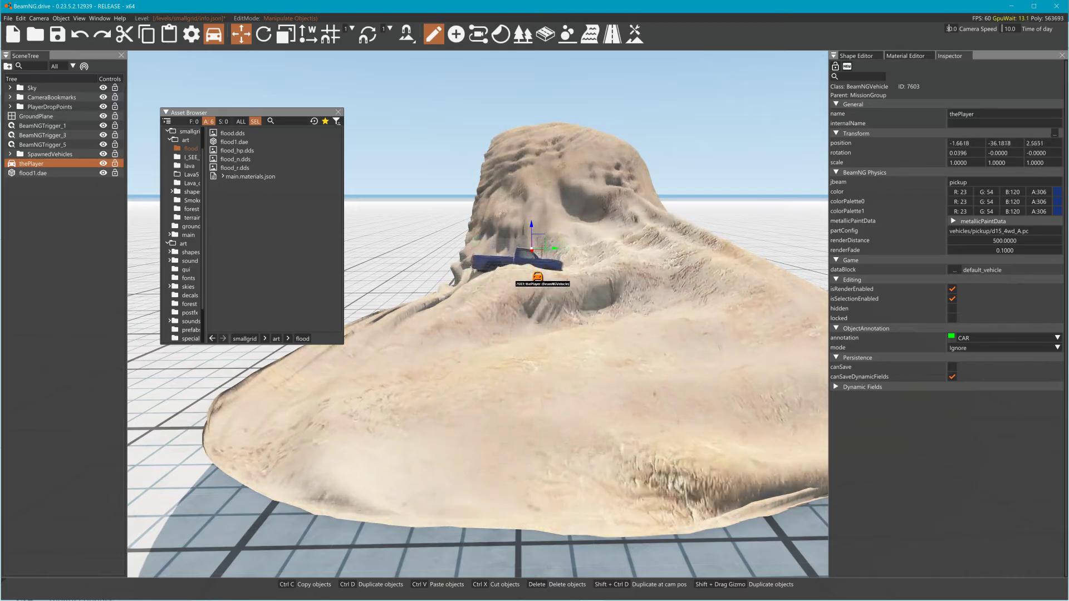
drag(532, 228, 545, 148)
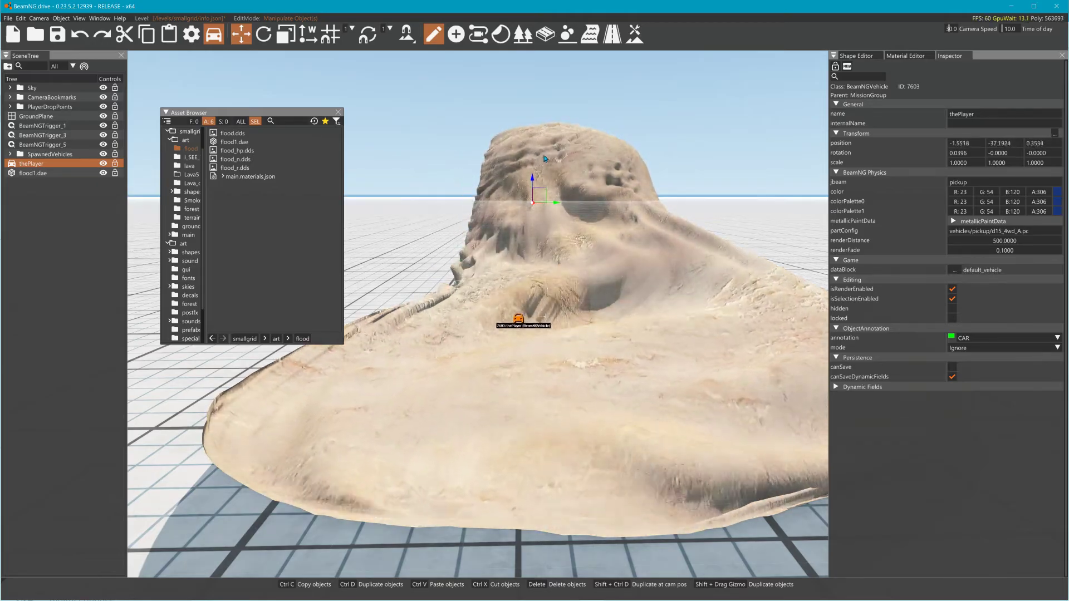
drag(520, 301, 530, 327)
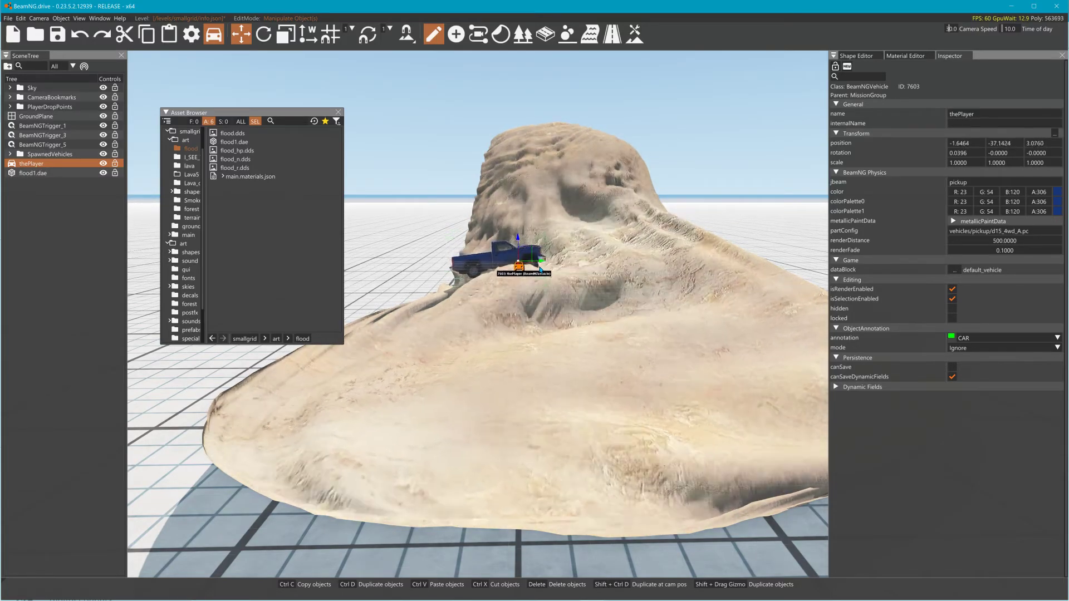
drag(541, 264, 590, 221)
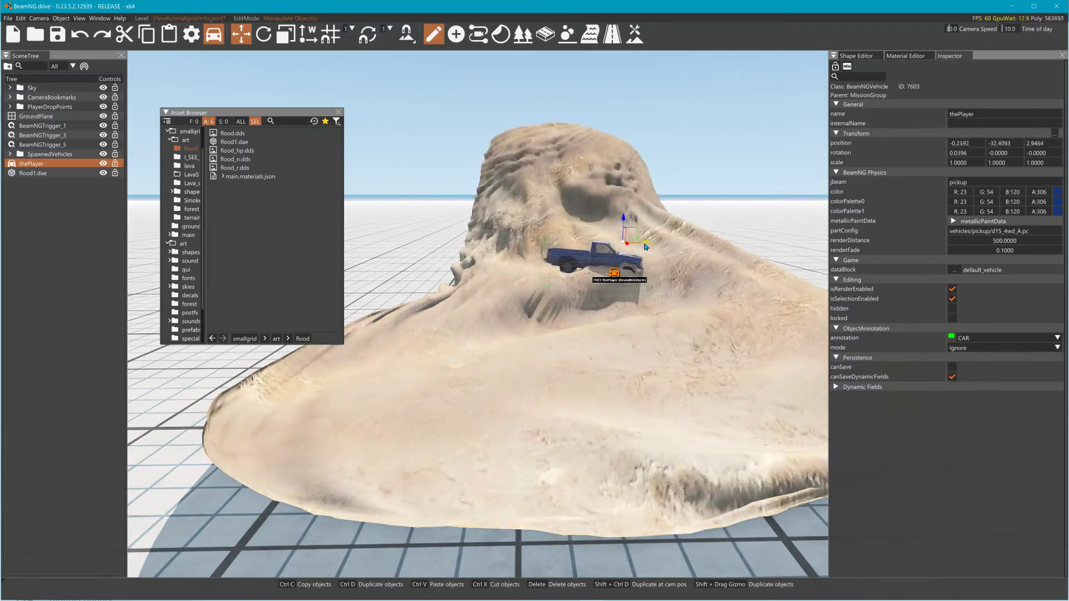
drag(646, 247, 610, 222)
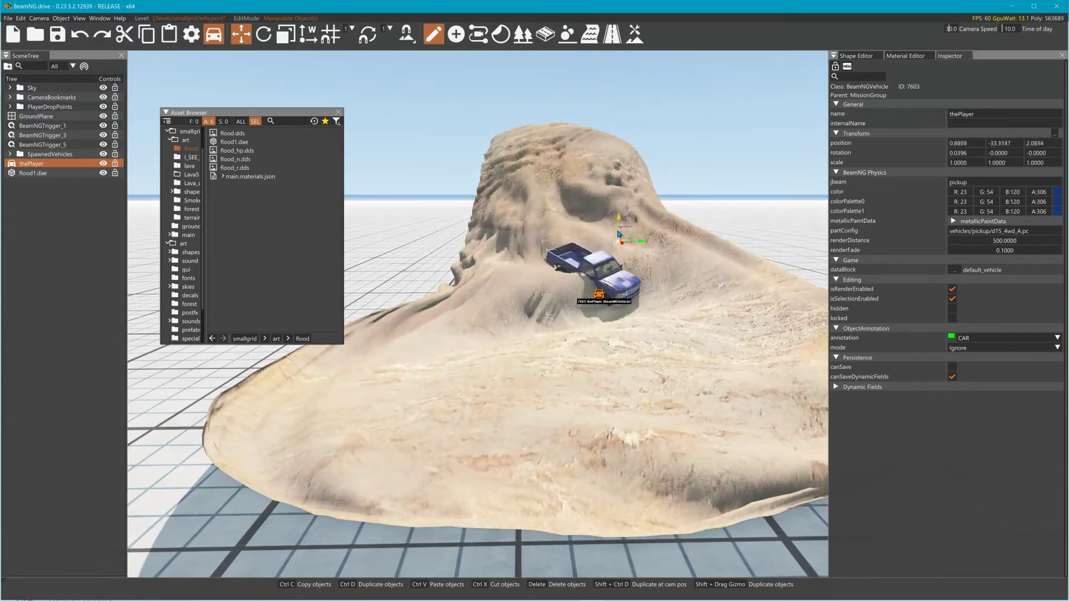
right_drag(504, 248, 509, 233)
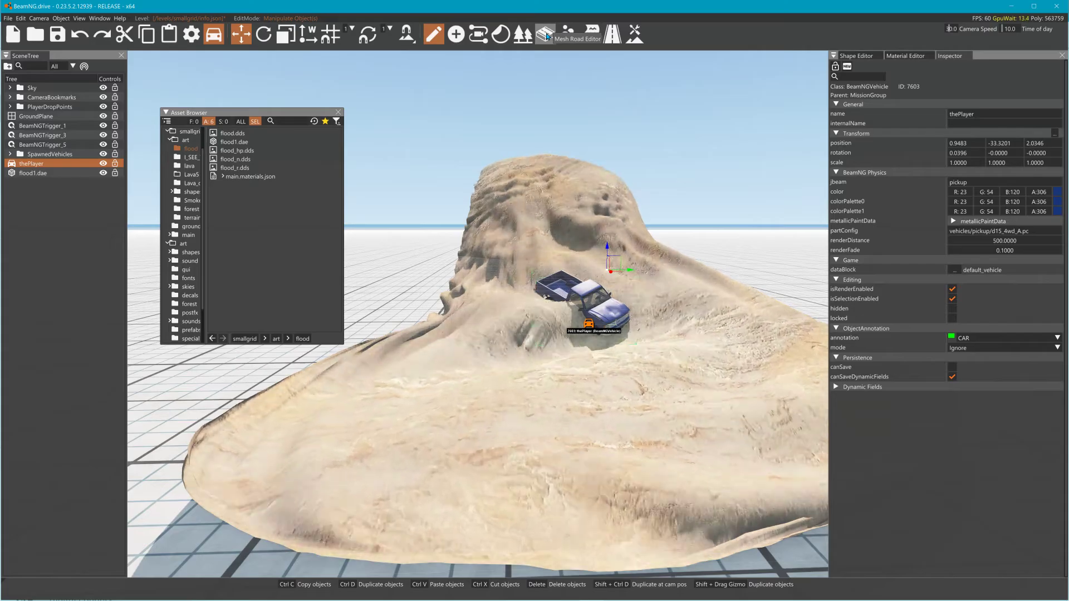
Create a river of four nodes, starting near X -35.9, Y -31.1 beside the flood1.dae mesh and running over its low front end
click(597, 38)
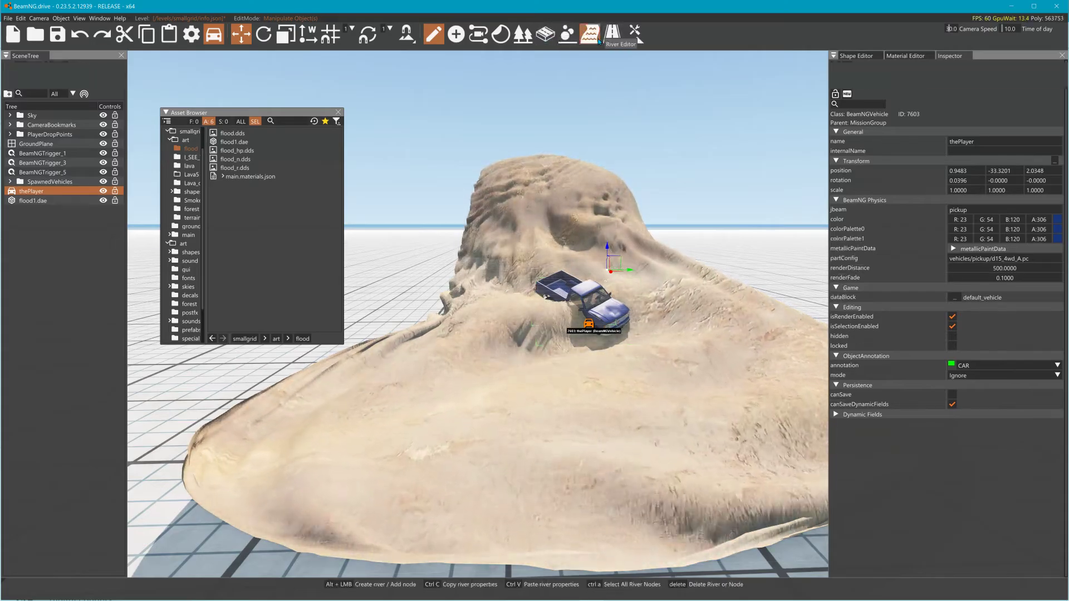
right_drag(589, 161, 577, 139)
key(w)
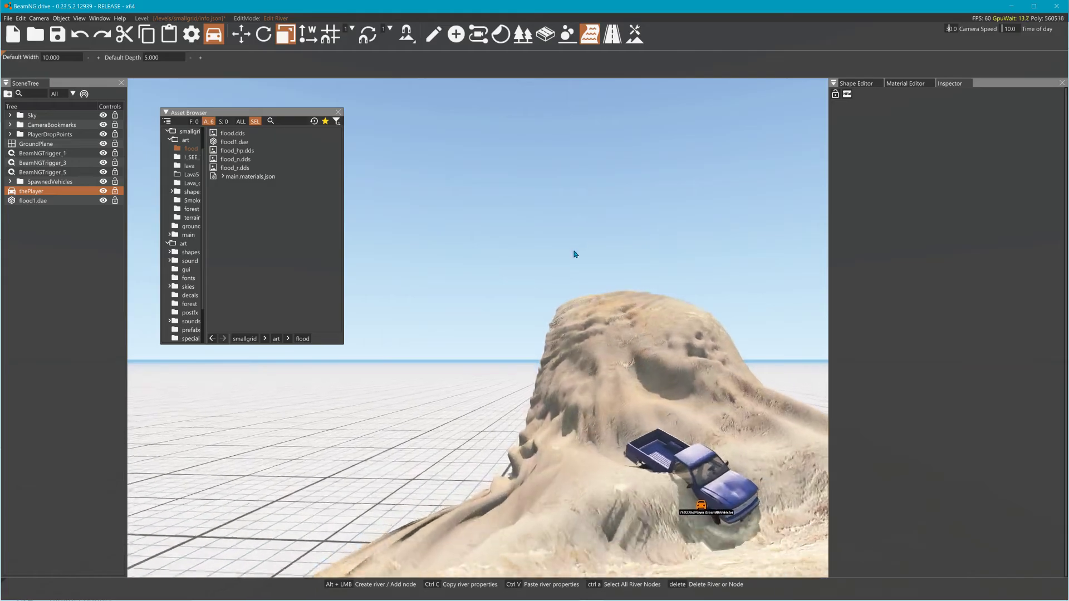
right_drag(573, 260, 698, 311)
key(s)
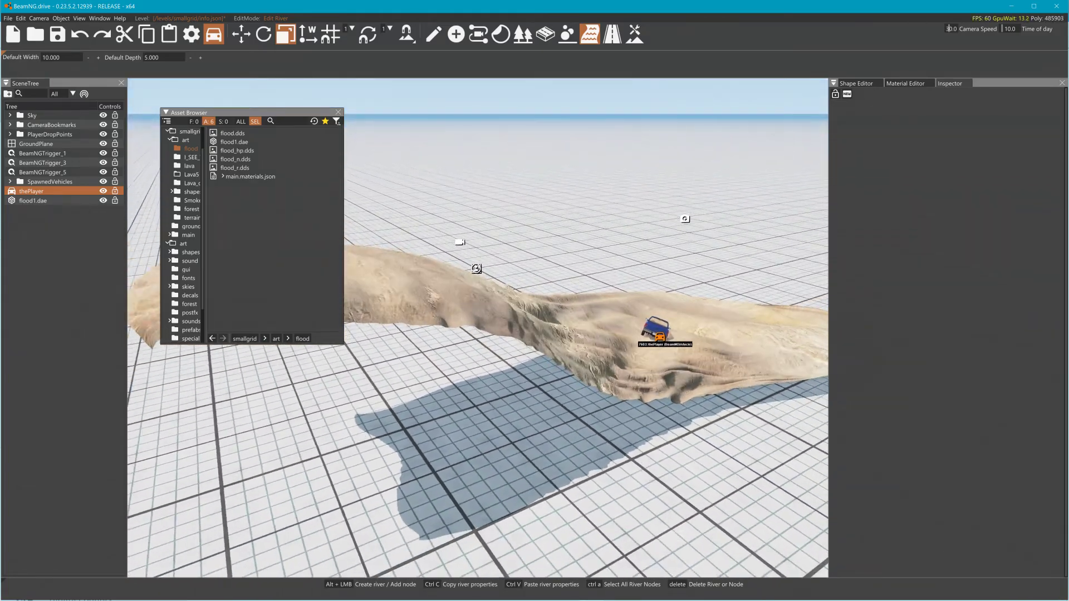
right_drag(579, 326, 463, 378)
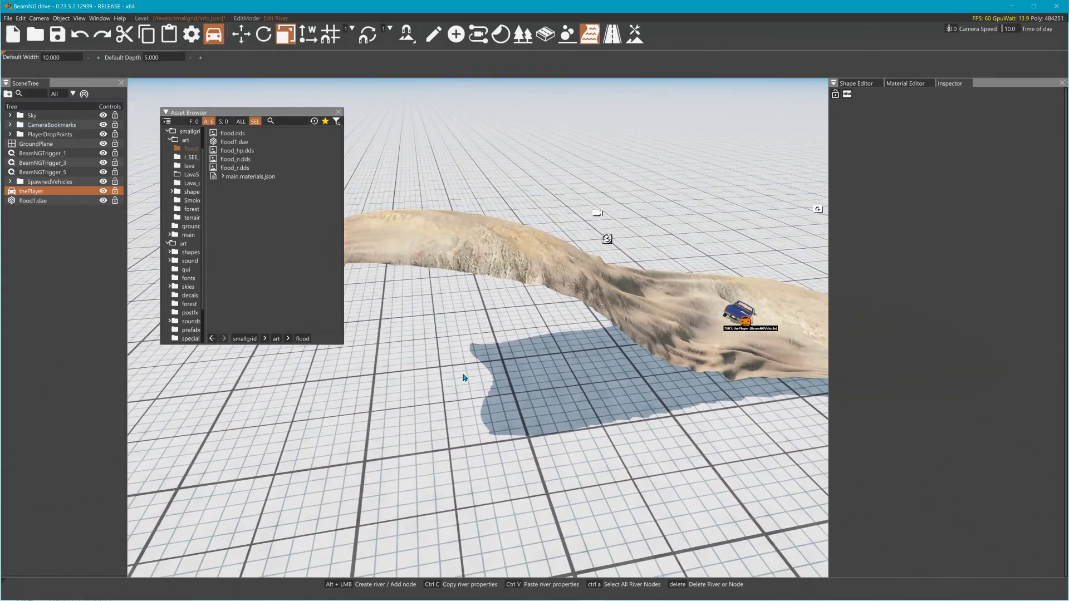
alt+click(327, 380)
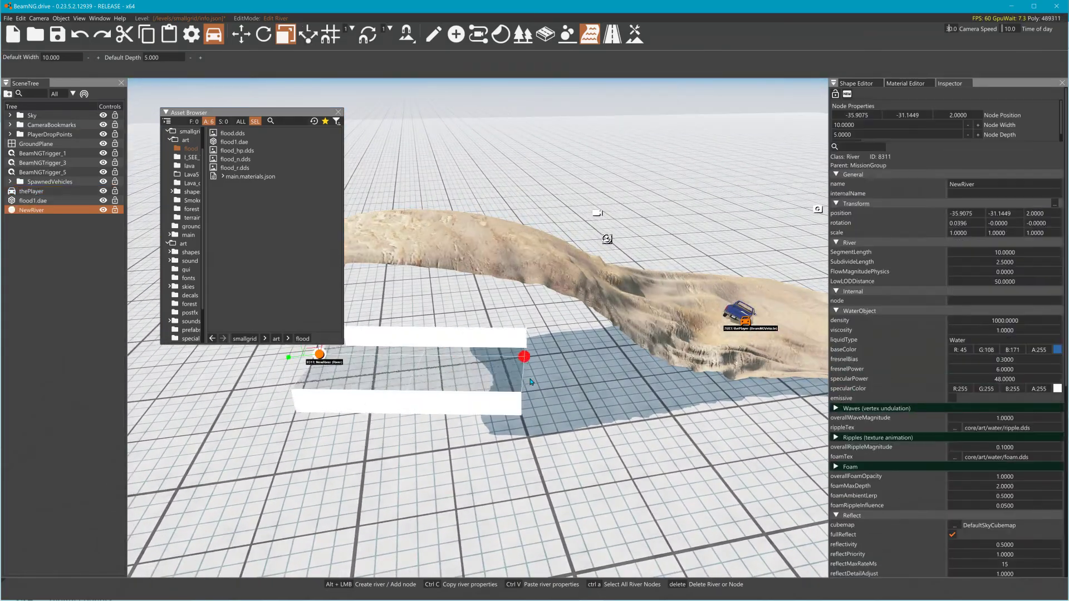
alt+click(566, 384)
right_drag(523, 304, 672, 386)
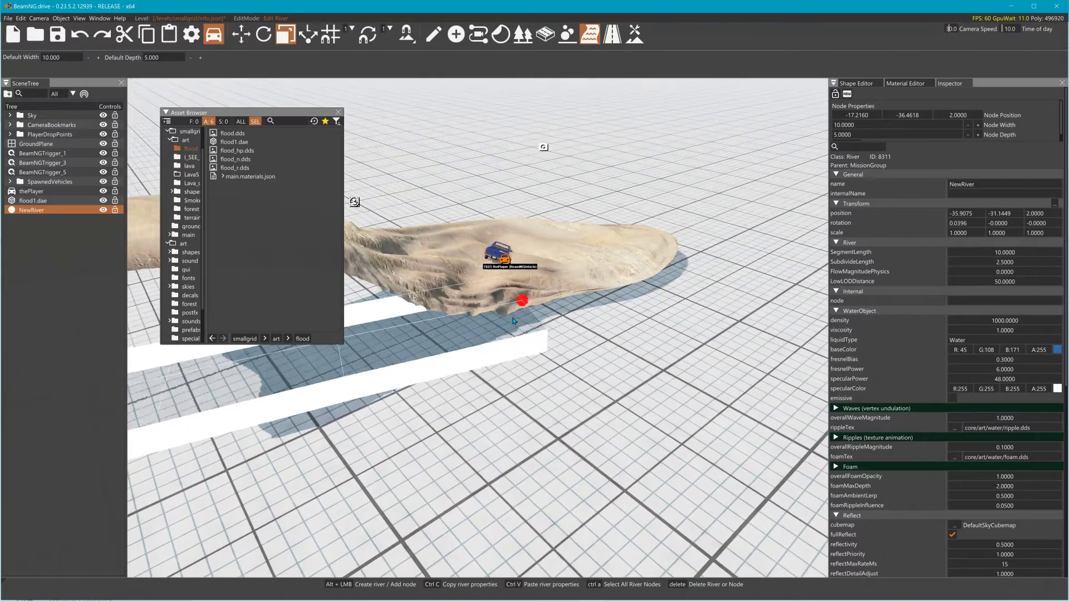
alt+click(532, 251)
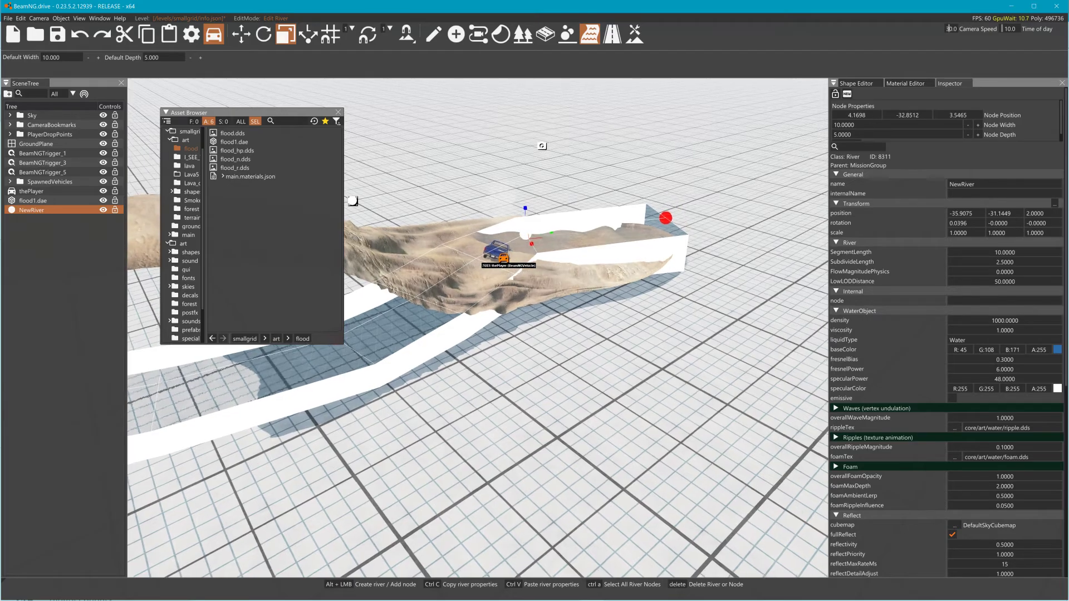
Move the river node beside the pickup sideways to about X 3.1, Y -31.2
key(a)
right_drag(479, 328, 587, 307)
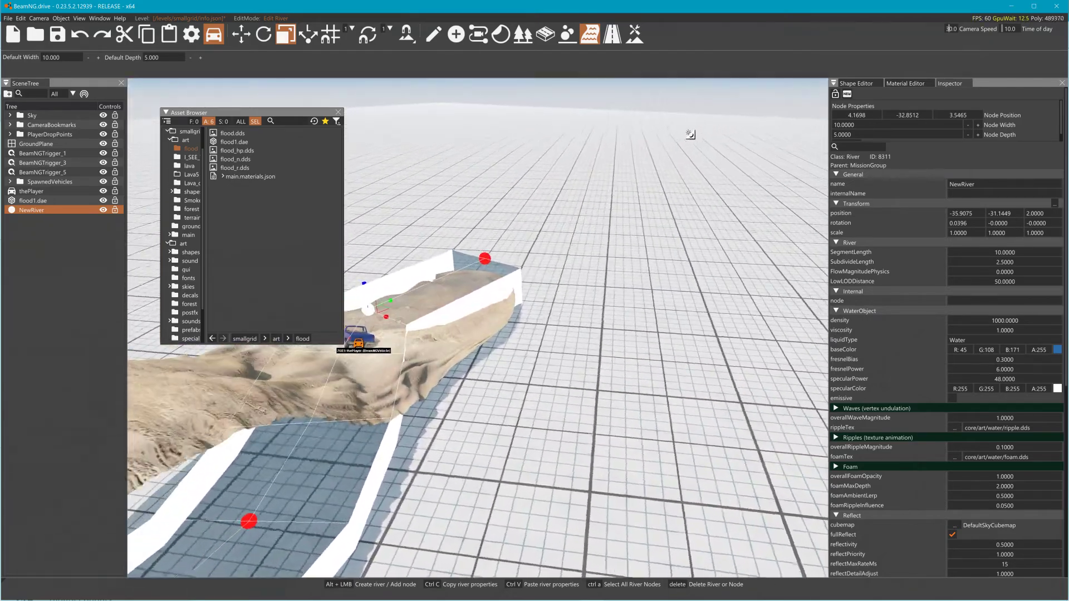
mouse_move(530, 269)
right_down()
mouse_move(518, 268)
mouse_move(545, 271)
mouse_move(530, 269)
right_up()
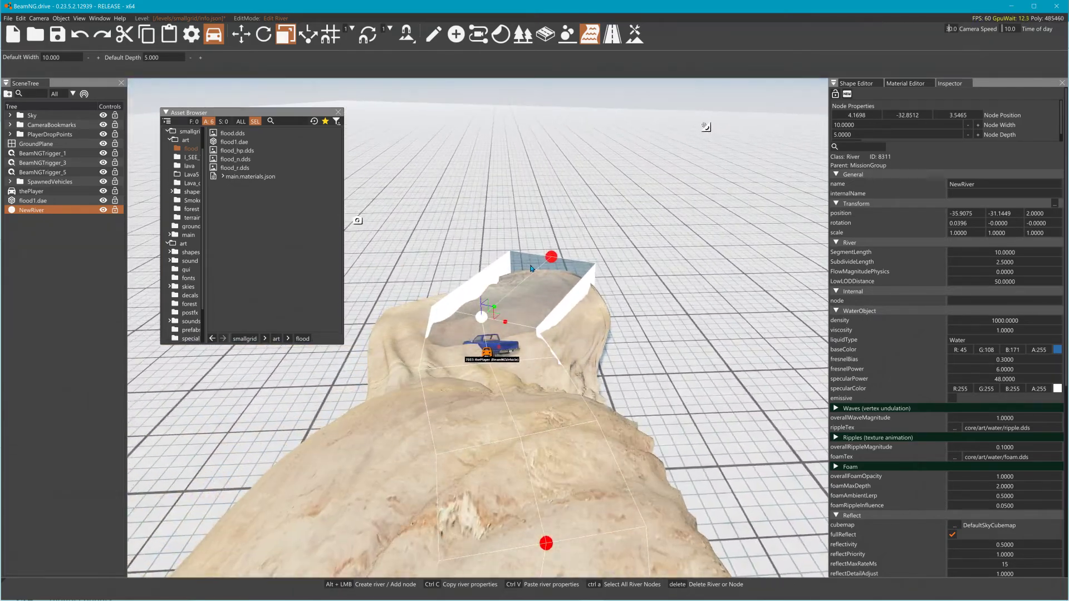
key(1)
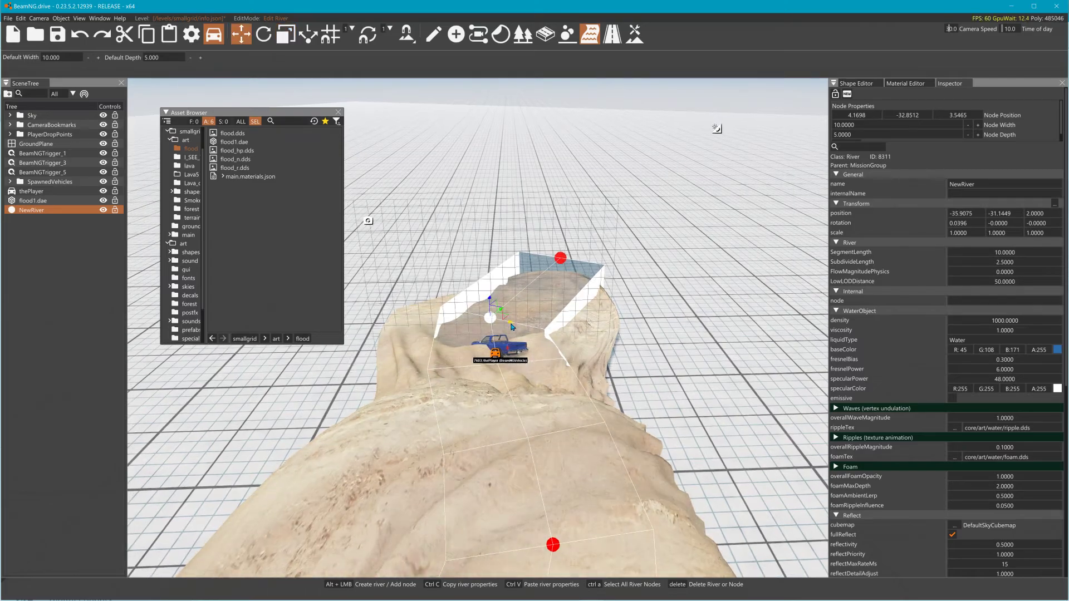
drag(511, 325, 537, 330)
Shift the second river node sideways under the raised part of the mesh, to about X -17.2, Y -38.2
click(553, 545)
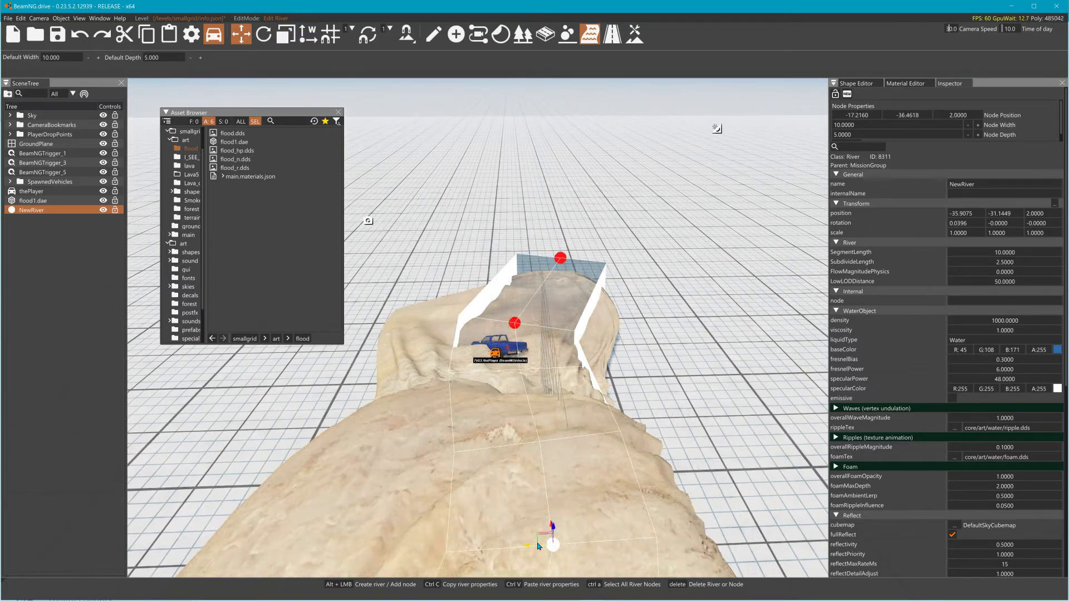
drag(530, 545, 433, 548)
right_drag(540, 473, 569, 482)
key(s)
key(a)
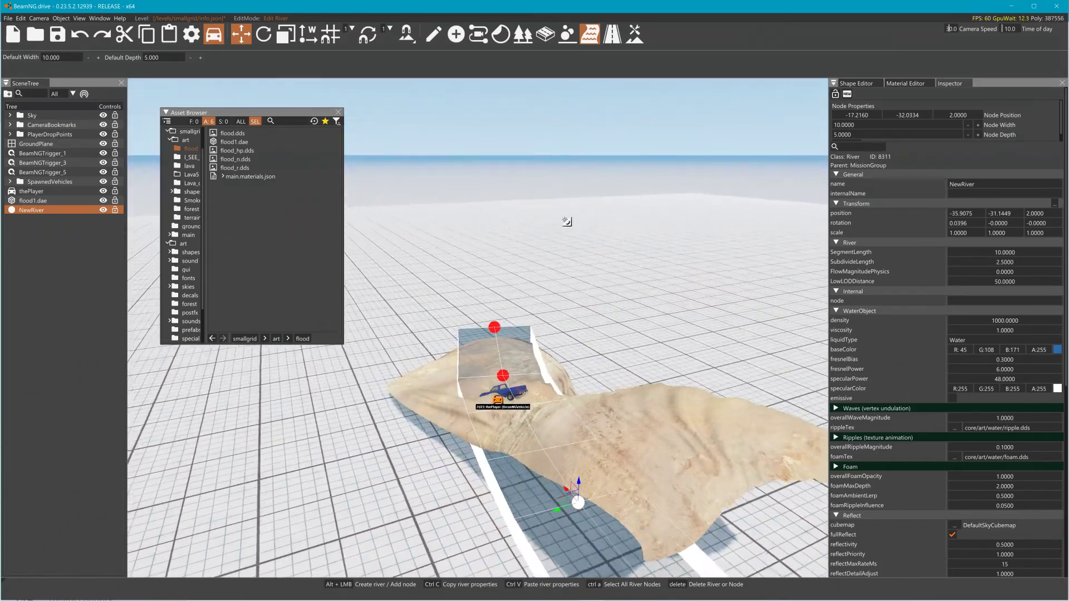
right_drag(499, 358, 529, 421)
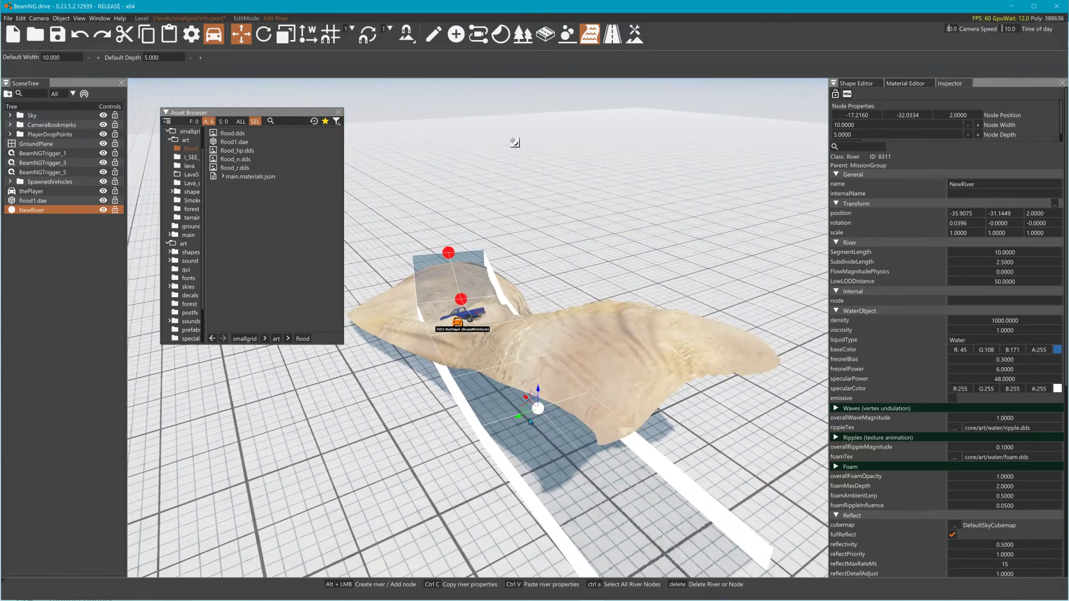
drag(524, 418, 608, 418)
right_drag(609, 418, 641, 473)
Move the river's start node up to the mesh's high end at about Y -38.9, and raise the second node to about Z 11.5
click(673, 462)
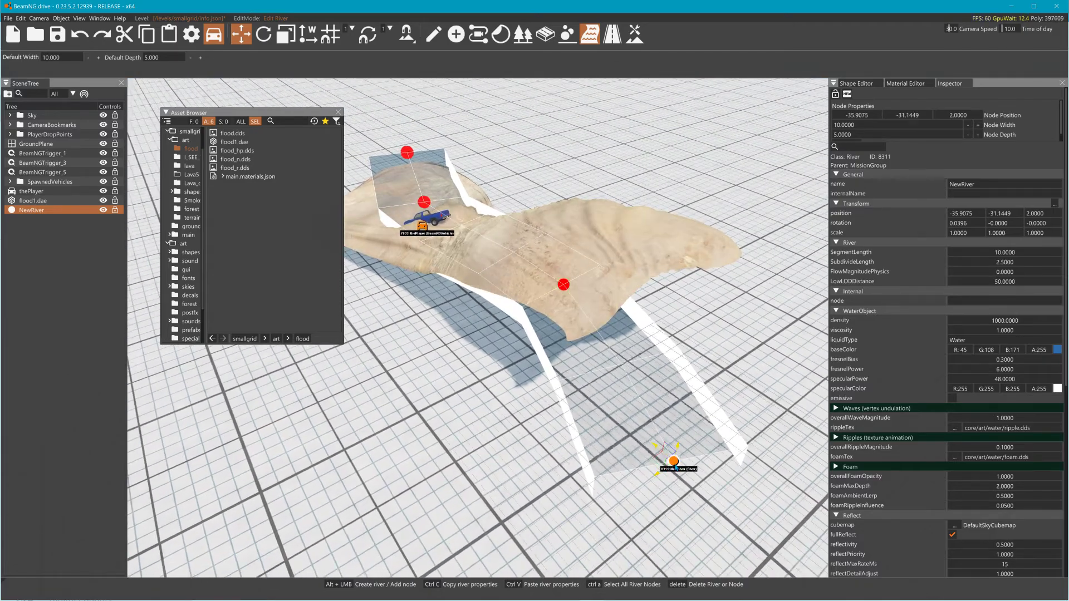
drag(661, 473, 698, 235)
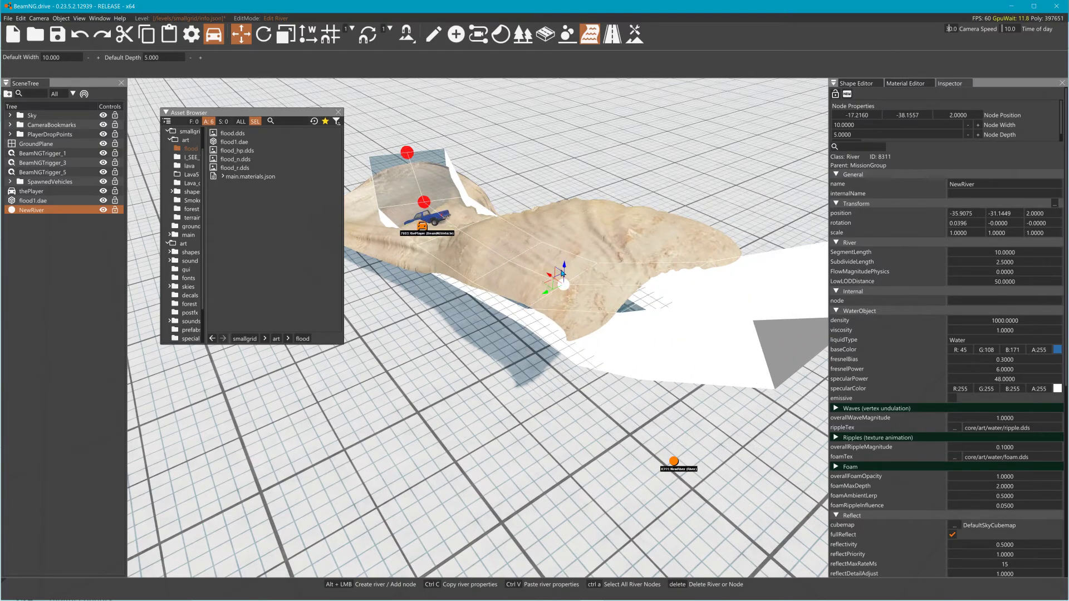
drag(564, 264, 499, 152)
drag(491, 169, 491, 175)
right_drag(615, 238, 584, 245)
key(w)
key(s)
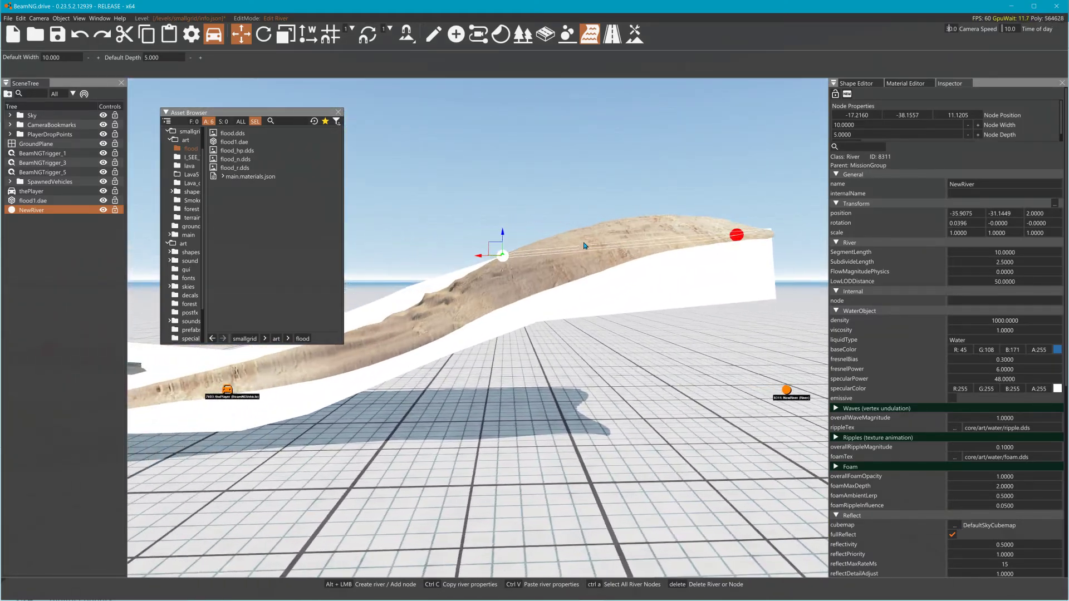
drag(503, 236, 503, 301)
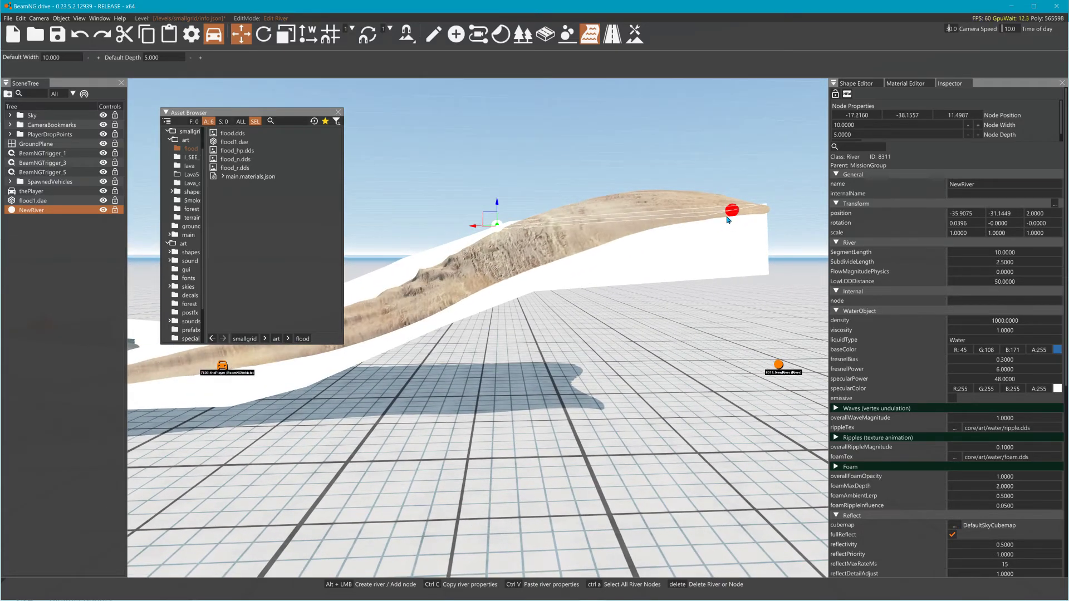
Raise the river's start node to about Z 14.2 and move the second node to about X -19.6, Z 12.5
click(730, 212)
drag(734, 190, 735, 171)
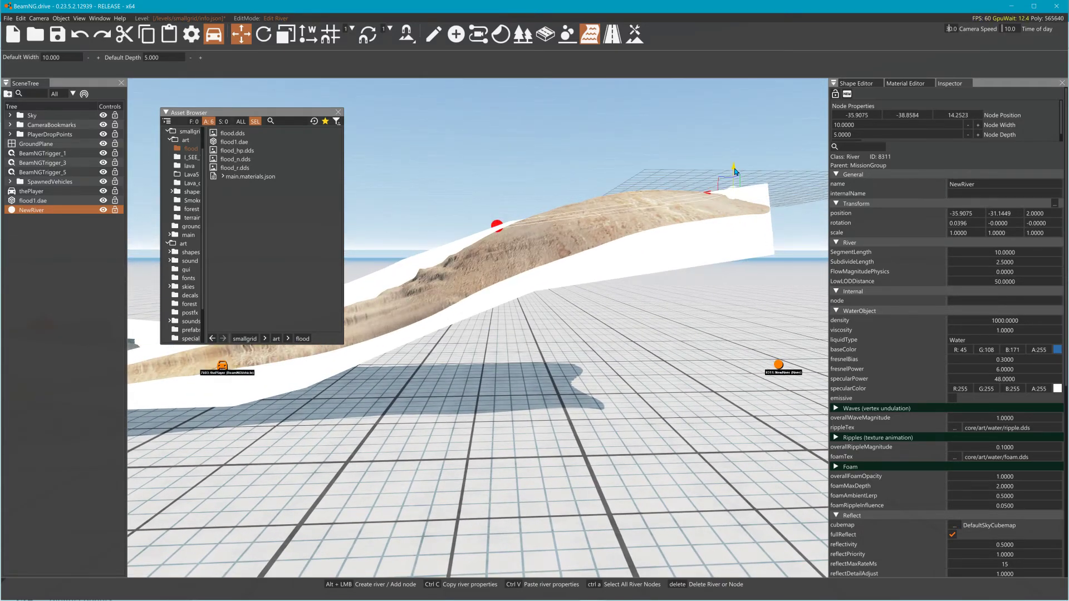
click(500, 221)
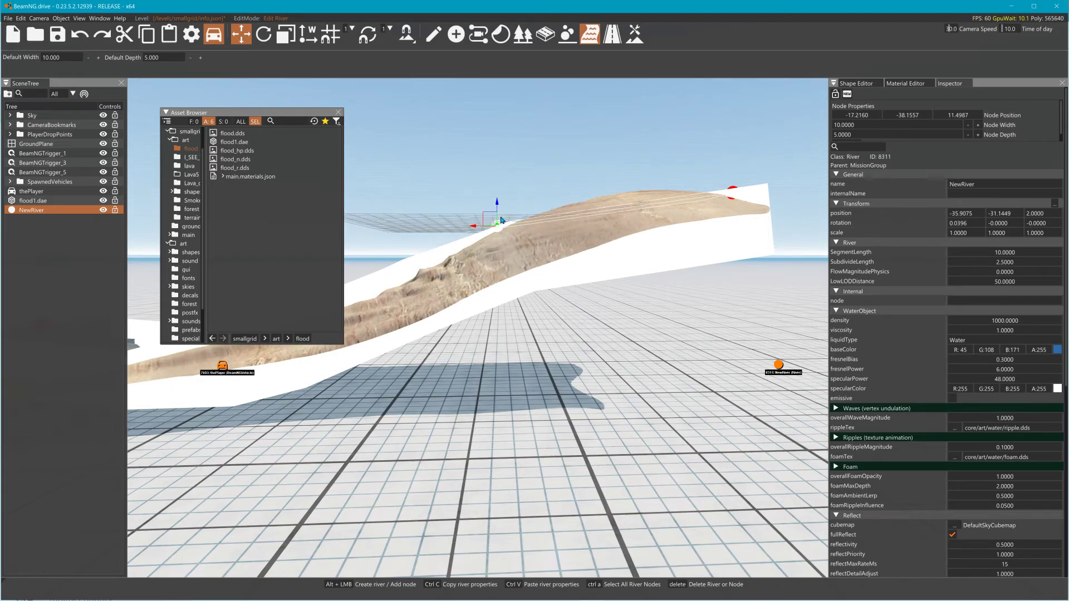
mouse_move(500, 212)
mouse_down()
mouse_move(501, 196)
mouse_move(486, 215)
mouse_move(500, 212)
mouse_up()
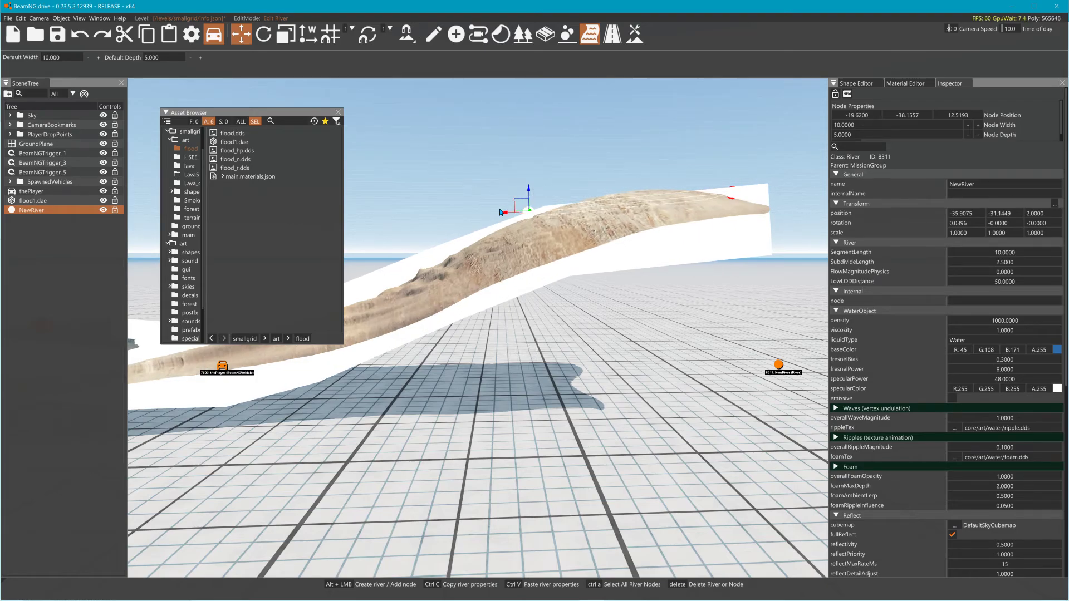
Adjust the river node beside the pickup sideways to about Y -32.1, so the water passes over the truck
key(a)
right_drag(499, 236, 440, 253)
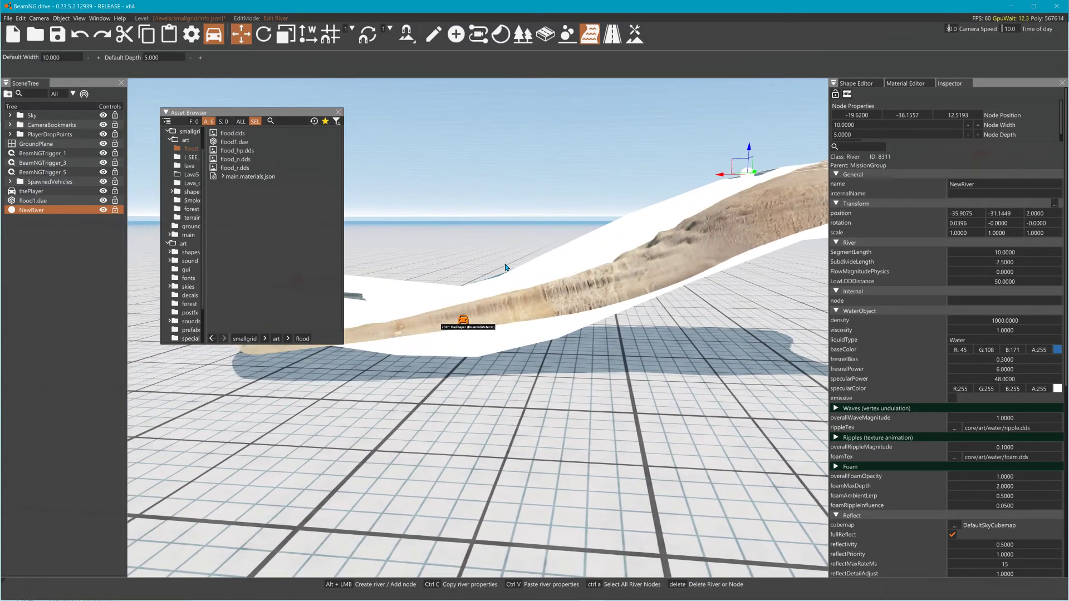
key(a)
mouse_move(506, 268)
right_down()
mouse_move(528, 261)
mouse_move(509, 269)
right_up()
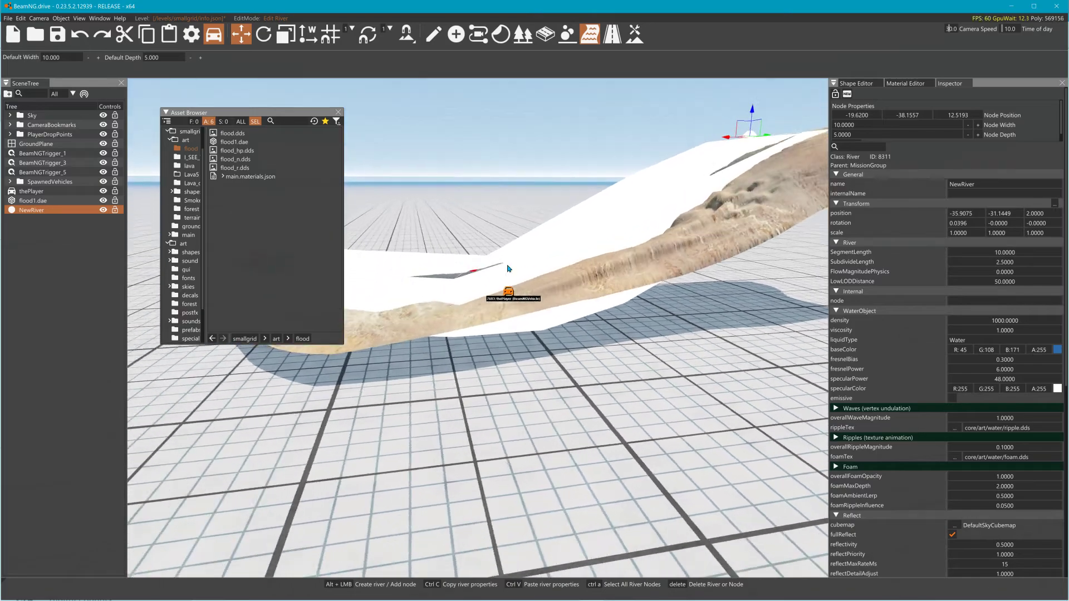
key(a)
click(574, 269)
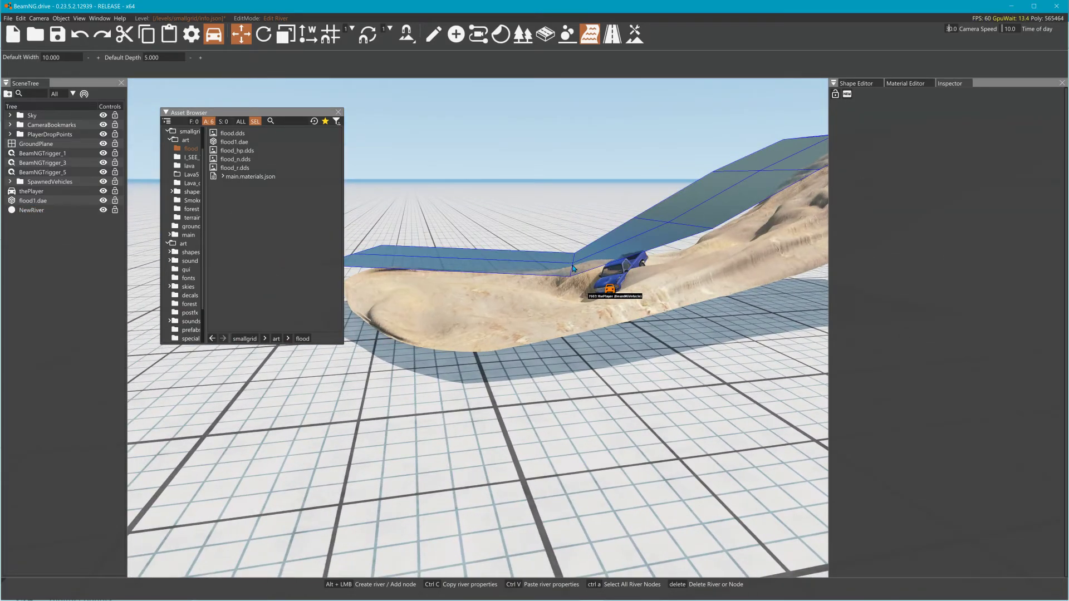
click(574, 269)
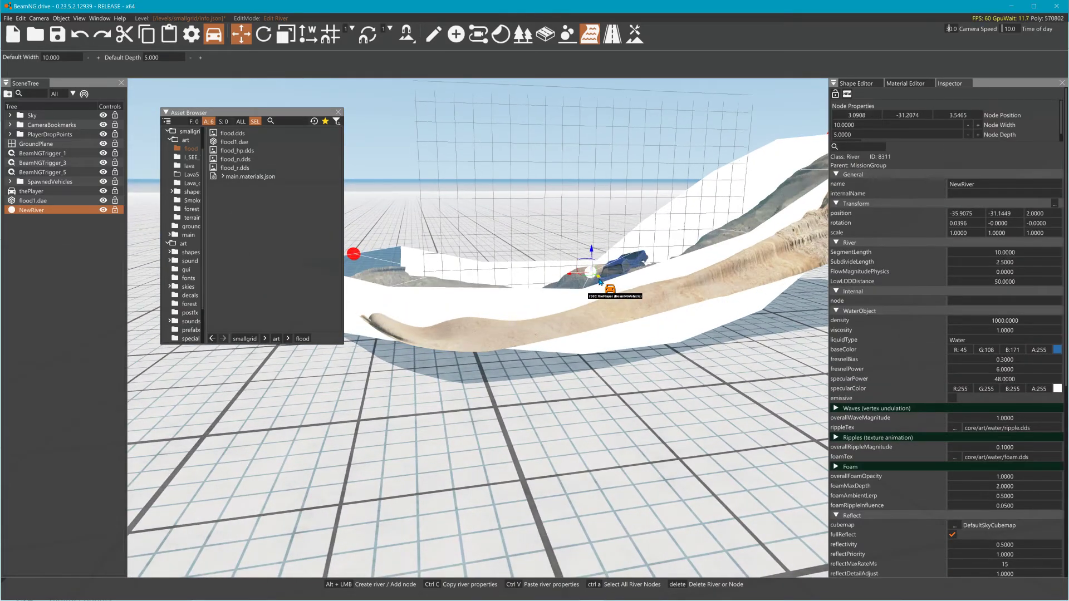
drag(600, 283, 618, 284)
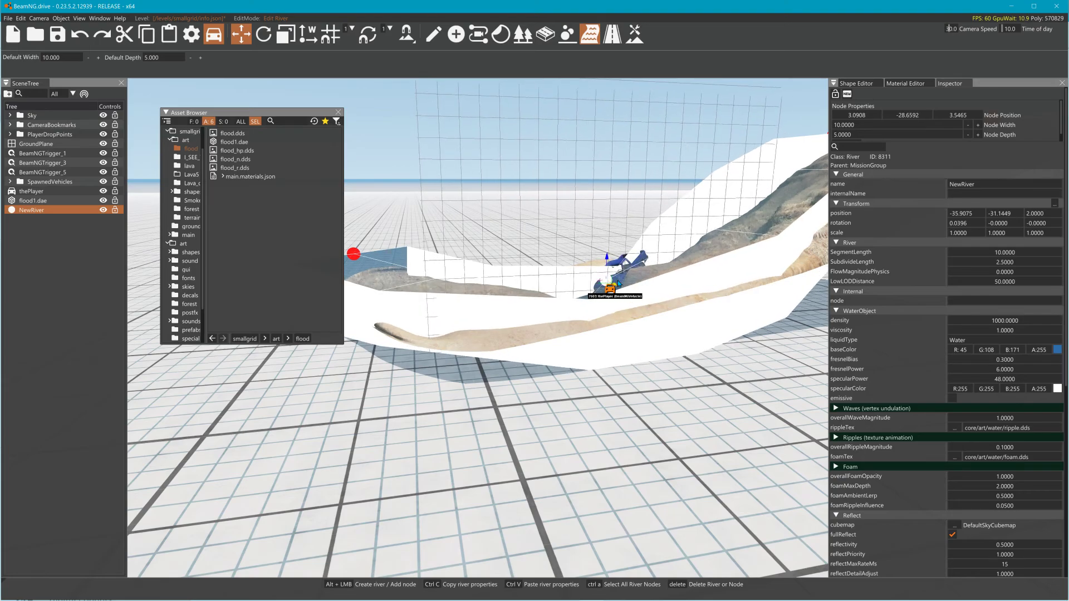
mouse_move(618, 284)
right_down()
mouse_move(616, 266)
mouse_move(624, 293)
right_up()
key(a)
key(a)
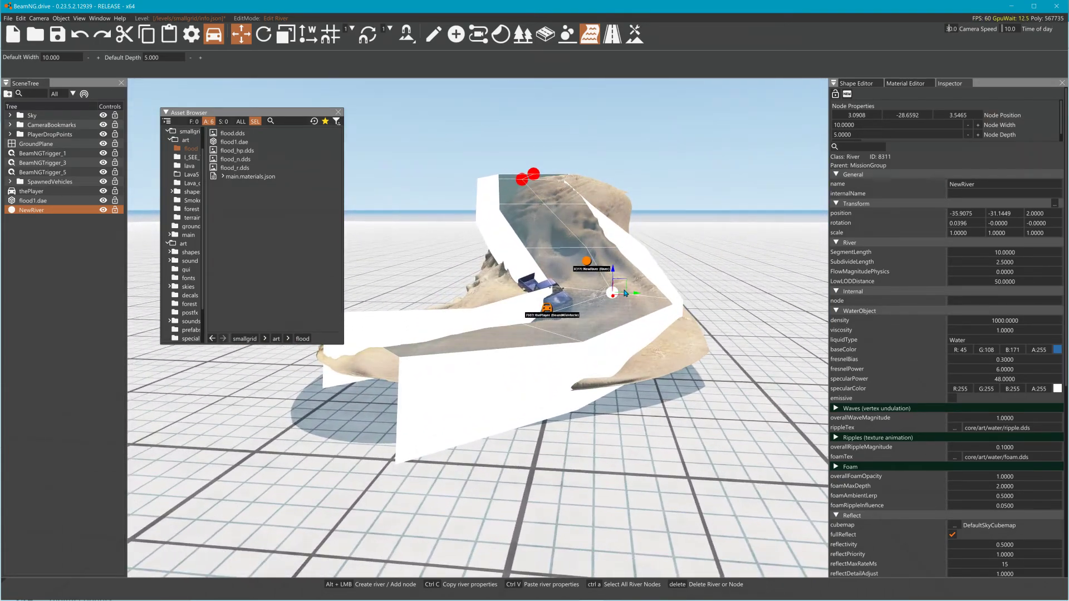
drag(638, 295, 587, 294)
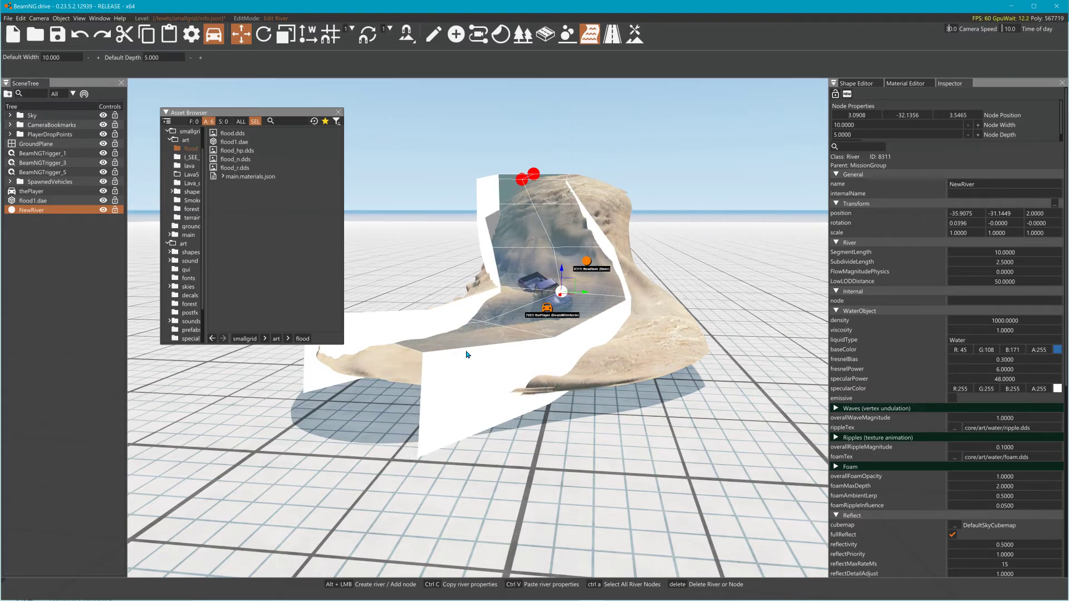
Move the river's last node at the mesh's low front end to about X 17.7, Y -33.6
key(a)
mouse_move(468, 354)
right_down()
mouse_move(488, 356)
mouse_move(487, 347)
right_up()
click(475, 310)
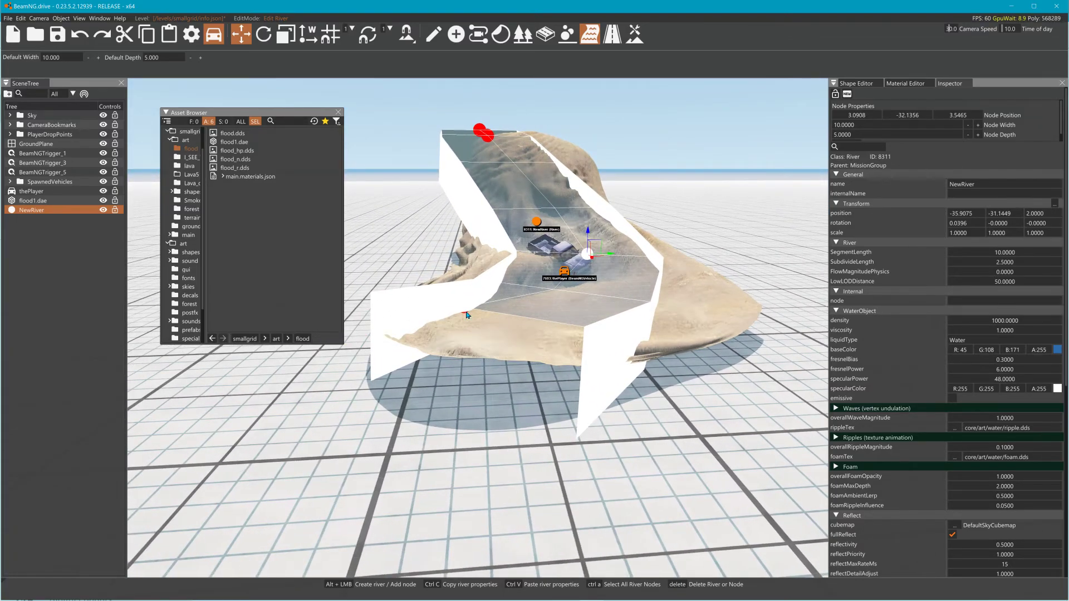
drag(468, 314, 660, 326)
Shift the river's start node sideways toward the middle of the mesh's high end
right_drag(660, 325, 636, 278)
key(w)
key(w)
key(w)
key(s)
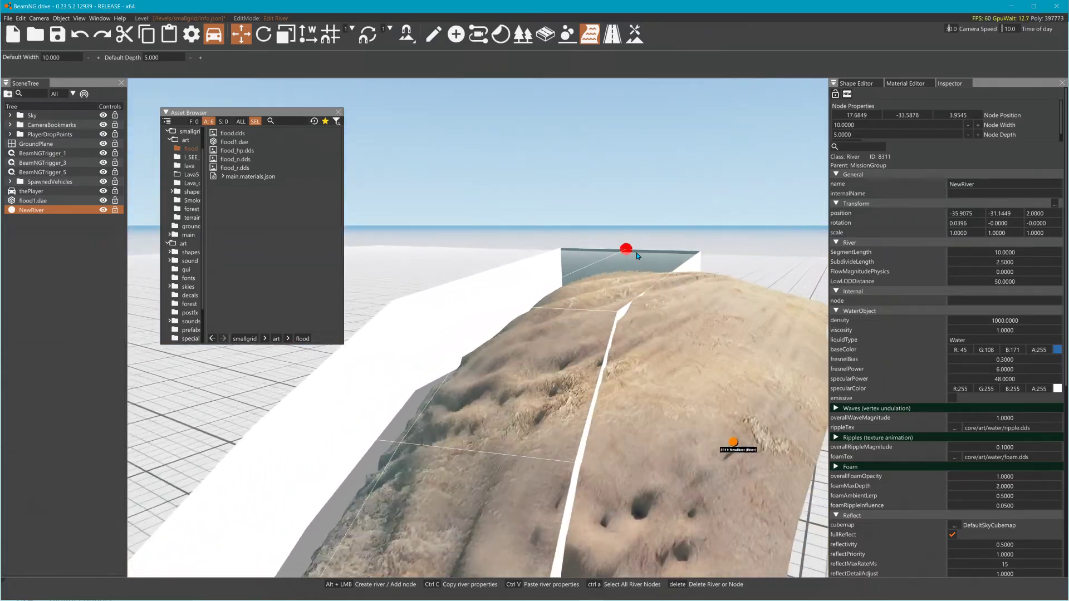
click(635, 251)
click(635, 251)
click(635, 252)
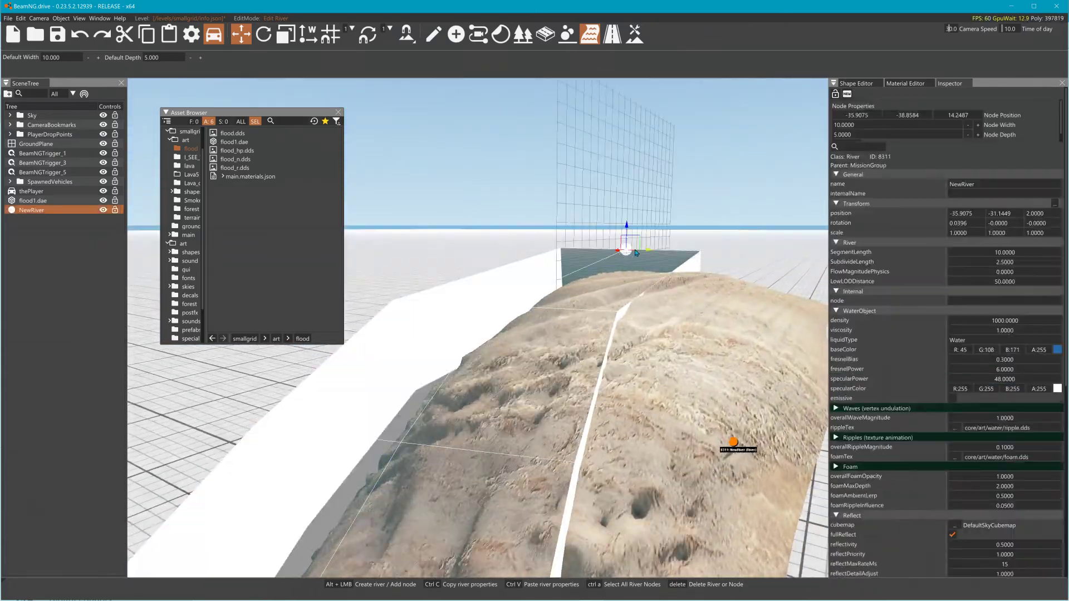
drag(647, 252, 705, 253)
Move the second river node onto the crest of the mesh, at about Y -34.2, Z 12.6
key(a)
right_drag(679, 278, 701, 283)
key(a)
drag(656, 303, 797, 321)
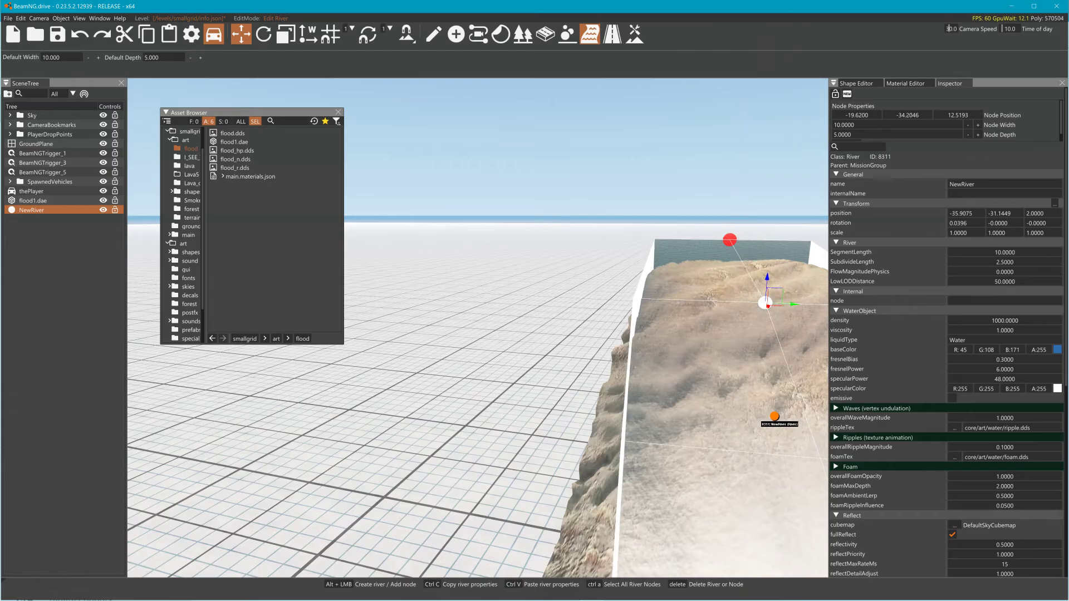
key(a)
right_drag(796, 321, 643, 282)
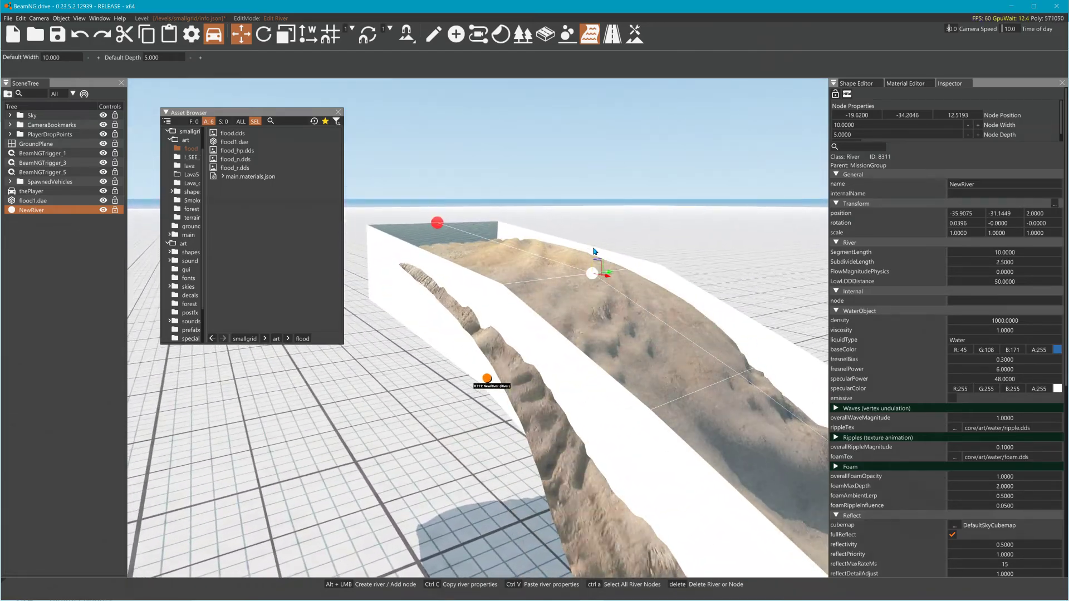
mouse_move(596, 249)
mouse_down()
mouse_move(596, 273)
mouse_move(596, 247)
mouse_up()
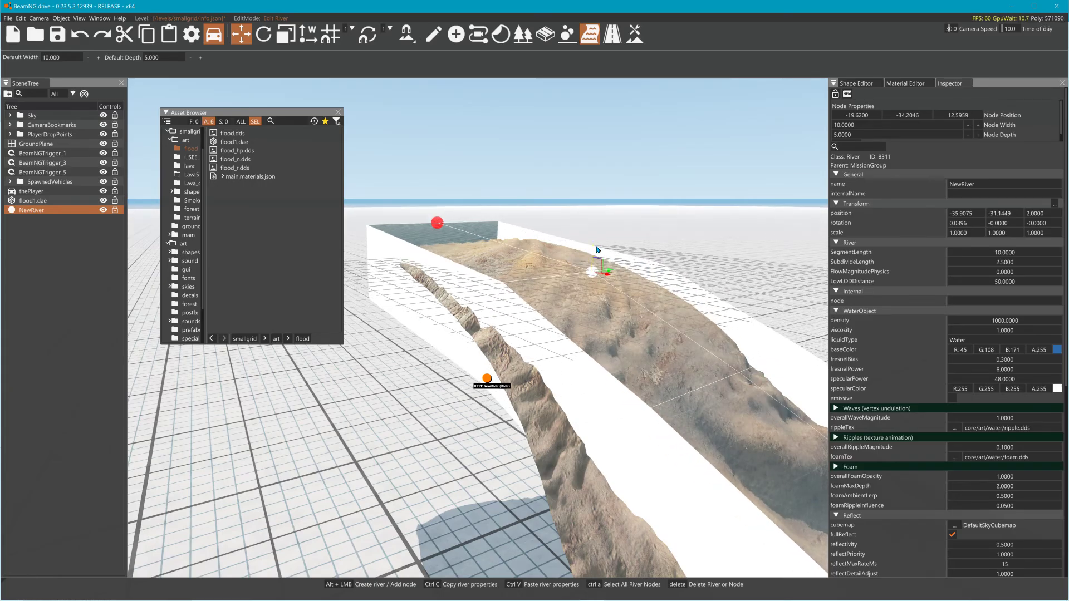
Move the river node beside the pickup up the slope to about X -3.6
right_drag(596, 250, 523, 310)
key(s)
key(d)
key(d)
key(s)
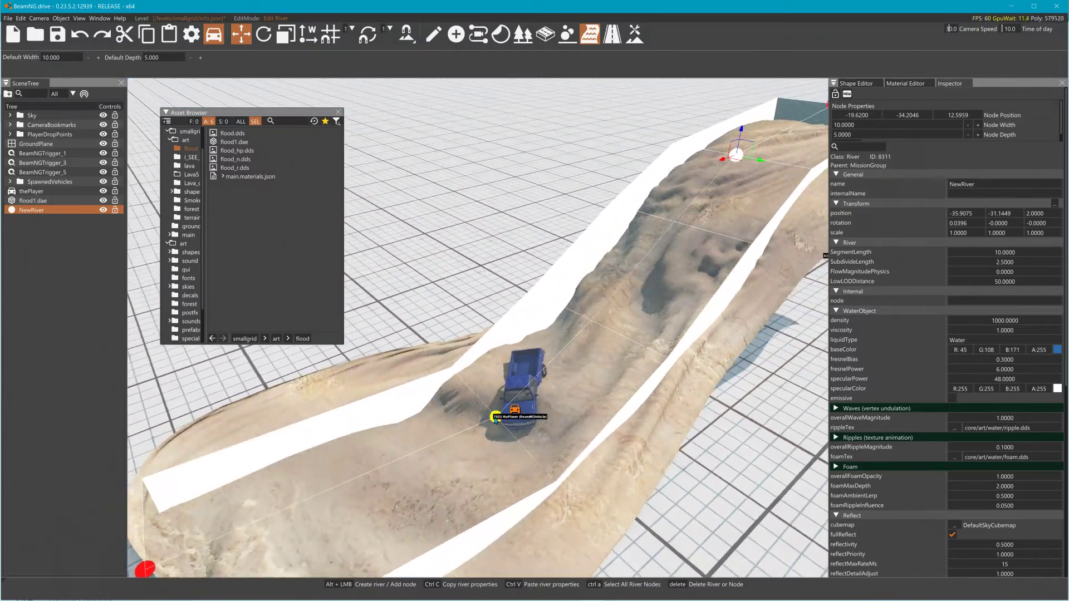
click(495, 419)
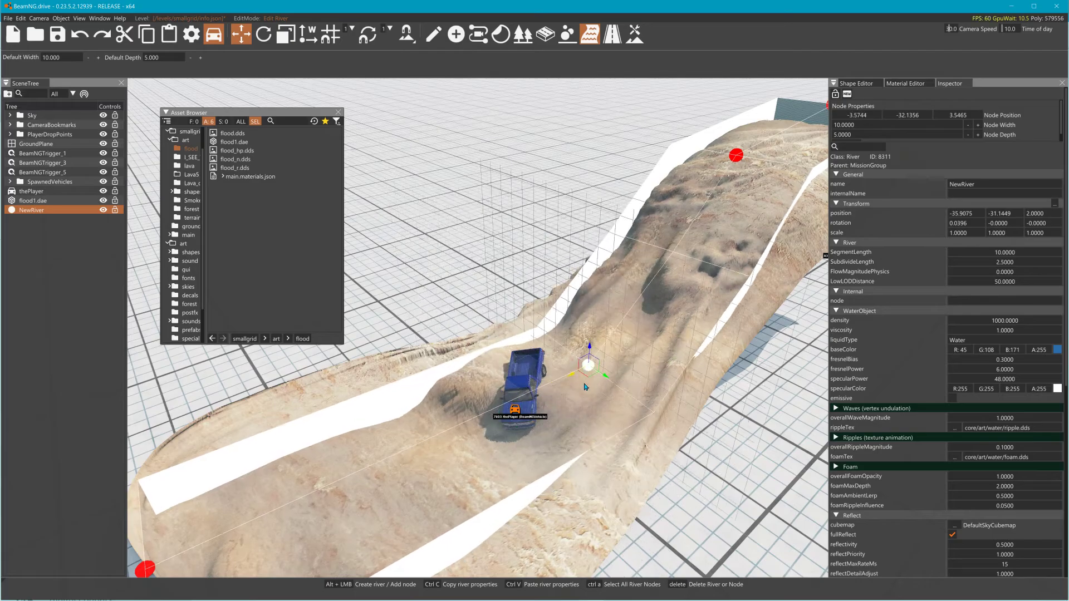
Lower the river's last node at the mesh's low front end to about Z 2.8
right_drag(452, 445, 370, 461)
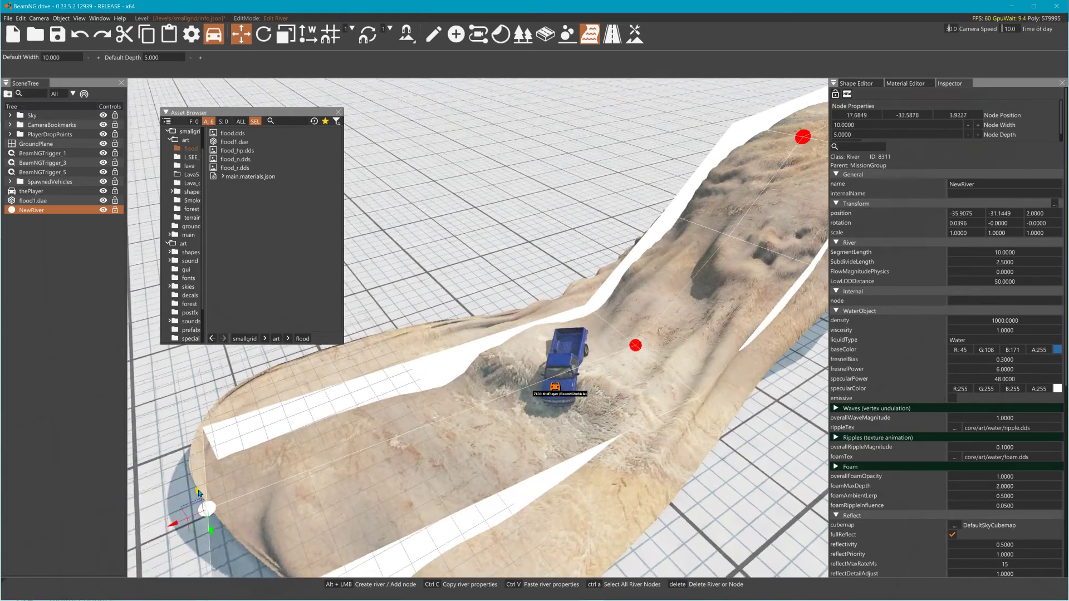
drag(199, 492, 204, 509)
right_drag(204, 509, 133, 521)
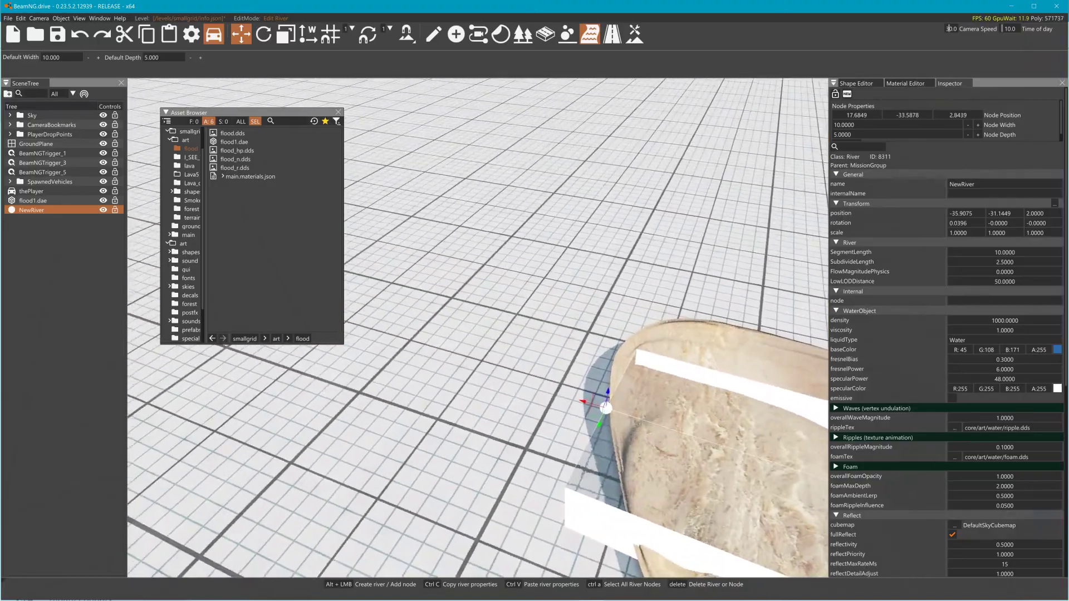
Extend the river past the mesh's low end with a node at about X 33.1, Y -35.0, and raise the outermost node well above the ground
alt+click(368, 330)
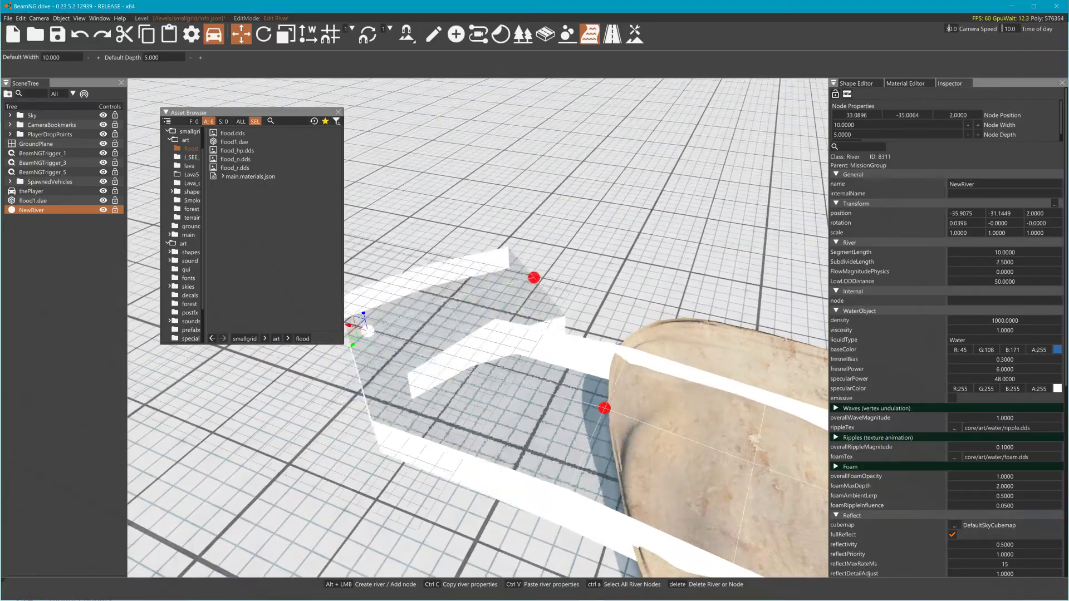
right_drag(368, 331, 757, 144)
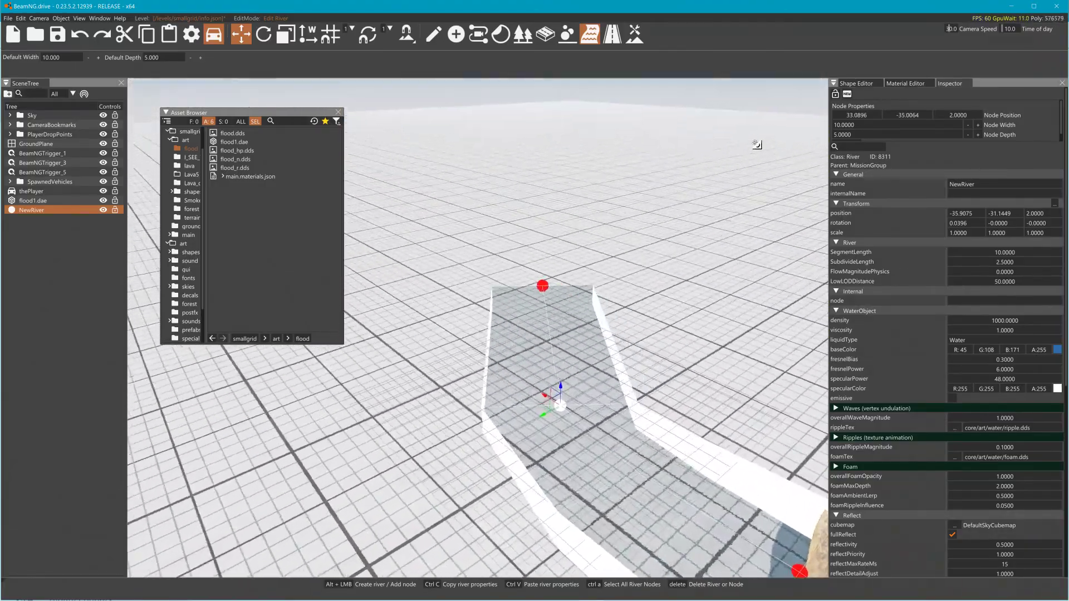
key(a)
right_drag(478, 328, 657, 323)
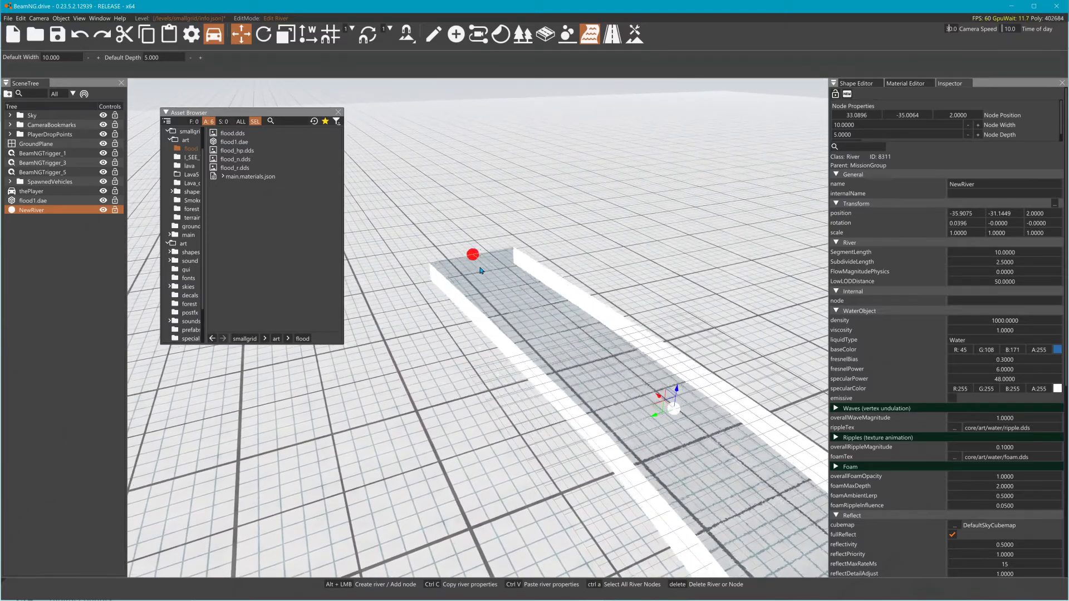
alt+click(469, 244)
drag(486, 231, 481, 126)
Raise the river node just beyond the mesh's low end to about Z 3.1
click(676, 408)
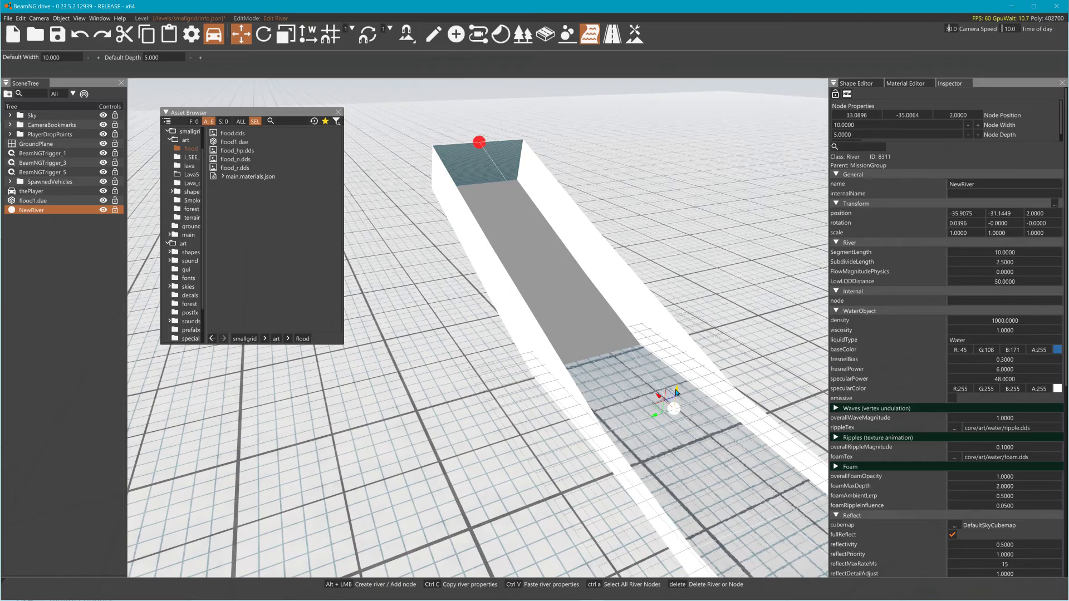
drag(675, 390, 674, 374)
right_drag(673, 374, 763, 198)
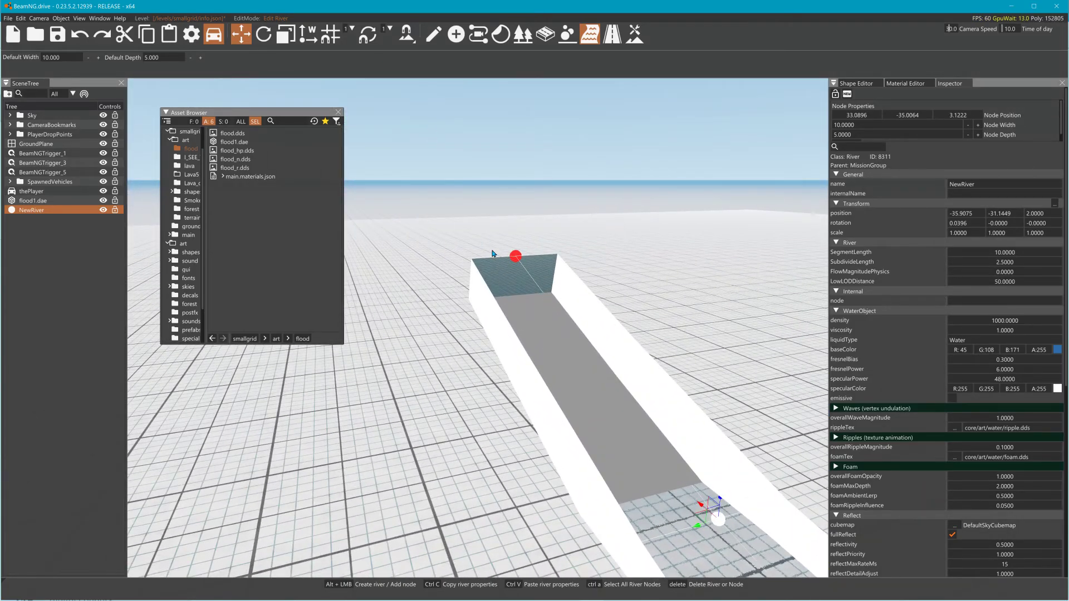
Select all of the river's nodes and set their width to 15
right_drag(494, 255, 749, 92)
key(a)
key(s)
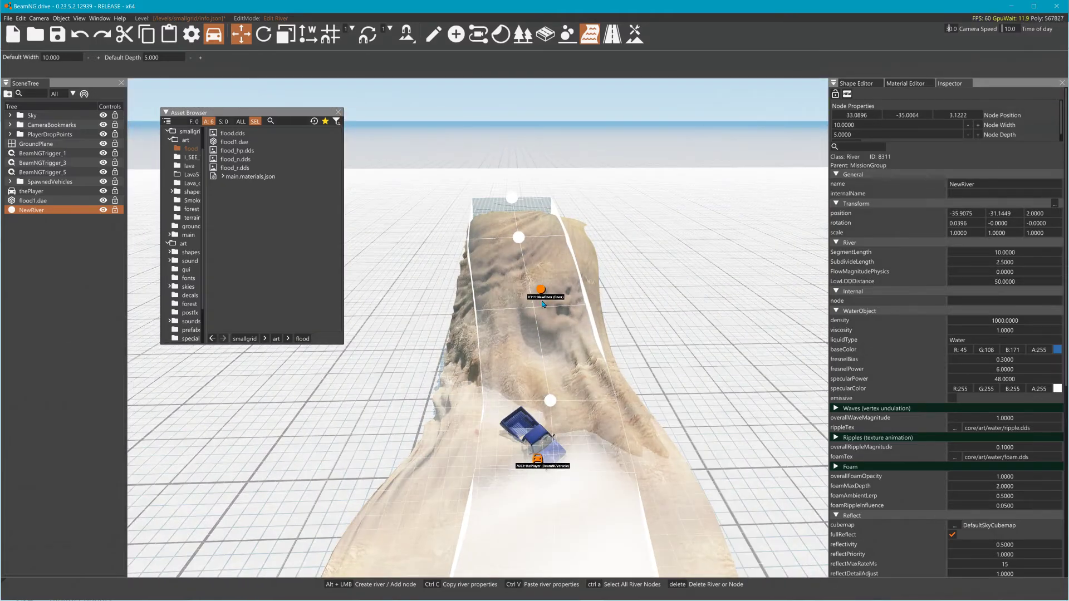
click(892, 126)
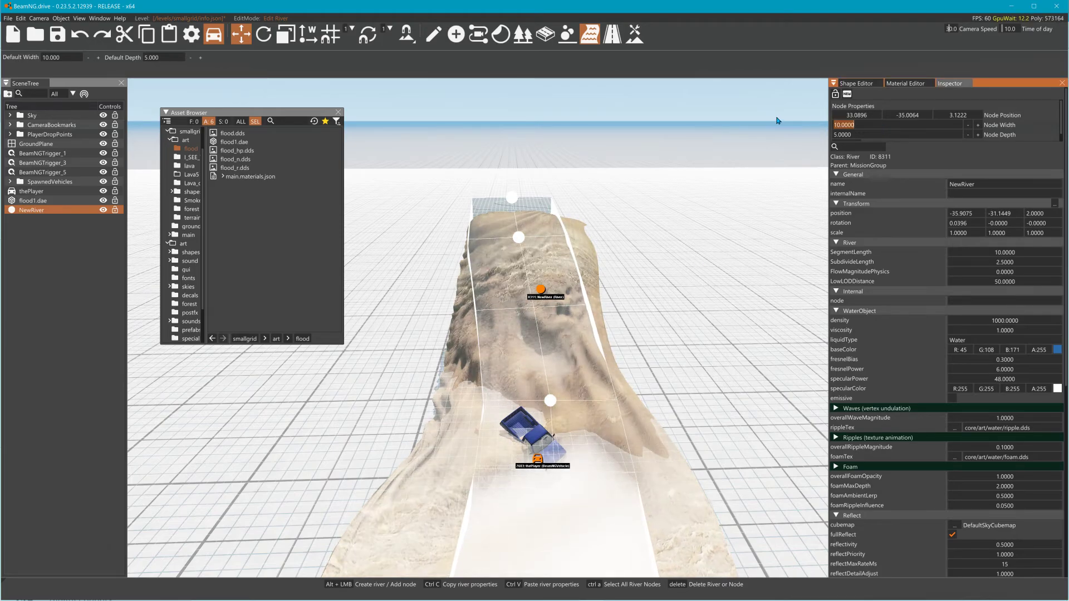
text(15)
key(Return)
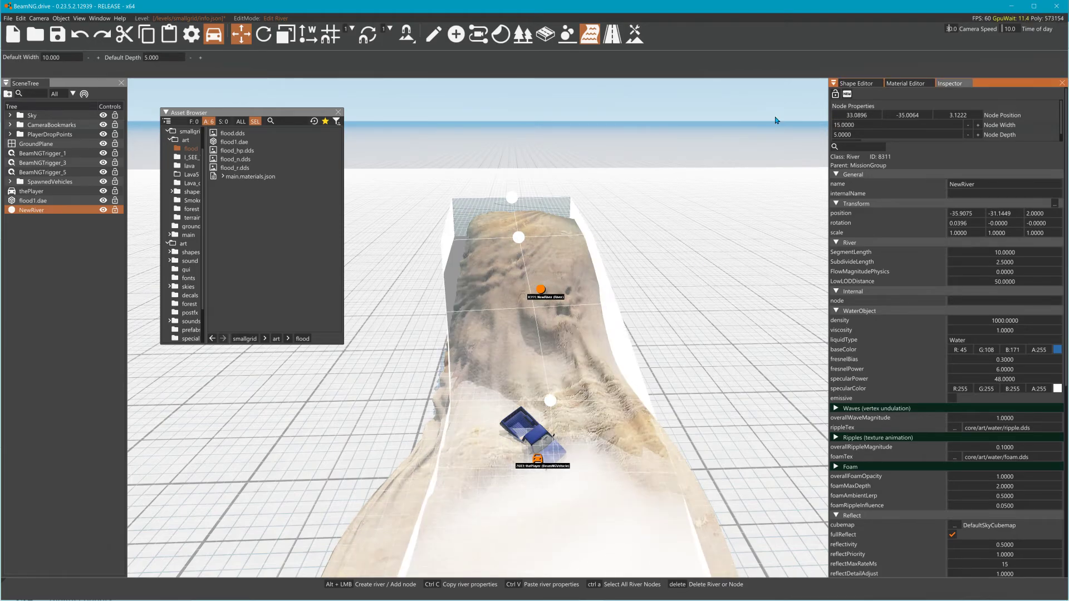
Move the river node beside the pickup to about X -3.9, Y -32.7
right_drag(564, 463, 556, 459)
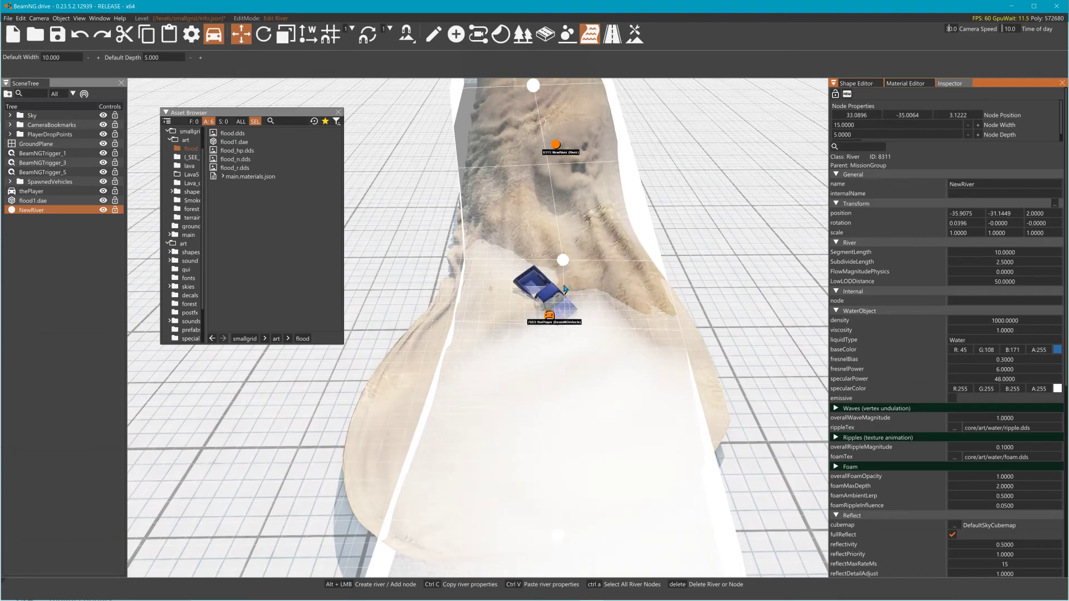
click(566, 261)
click(556, 341)
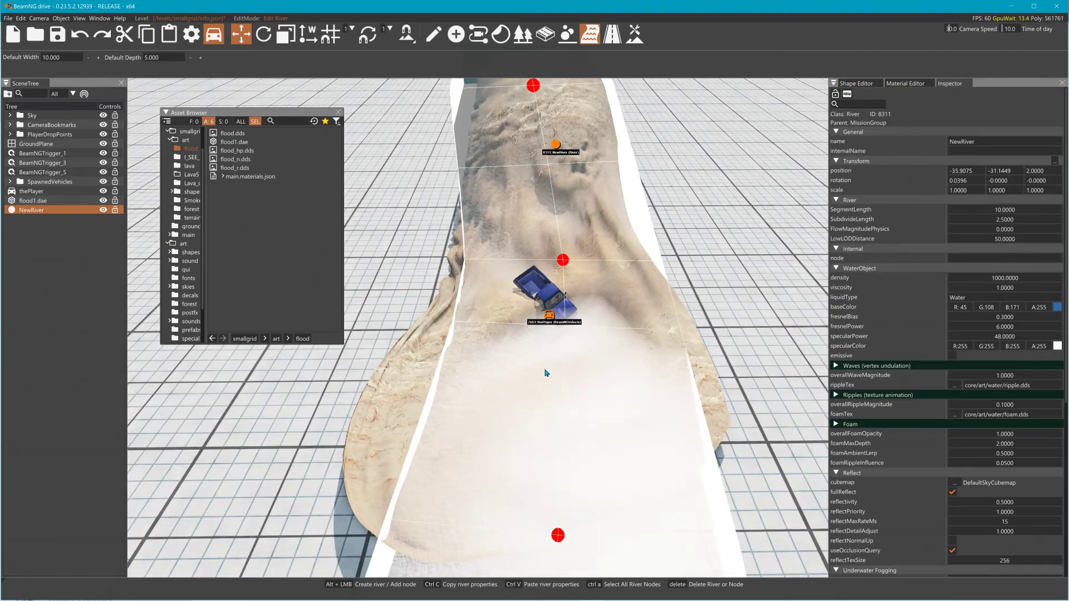
click(563, 260)
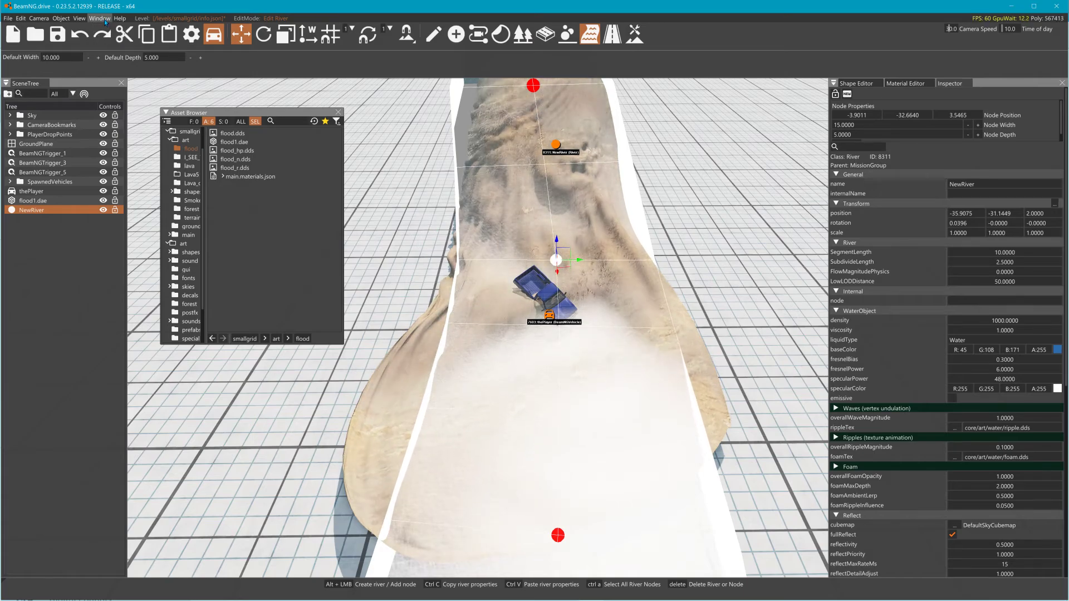
Look through the level's art folder and the common shapes folder, and close the asset browser
click(189, 140)
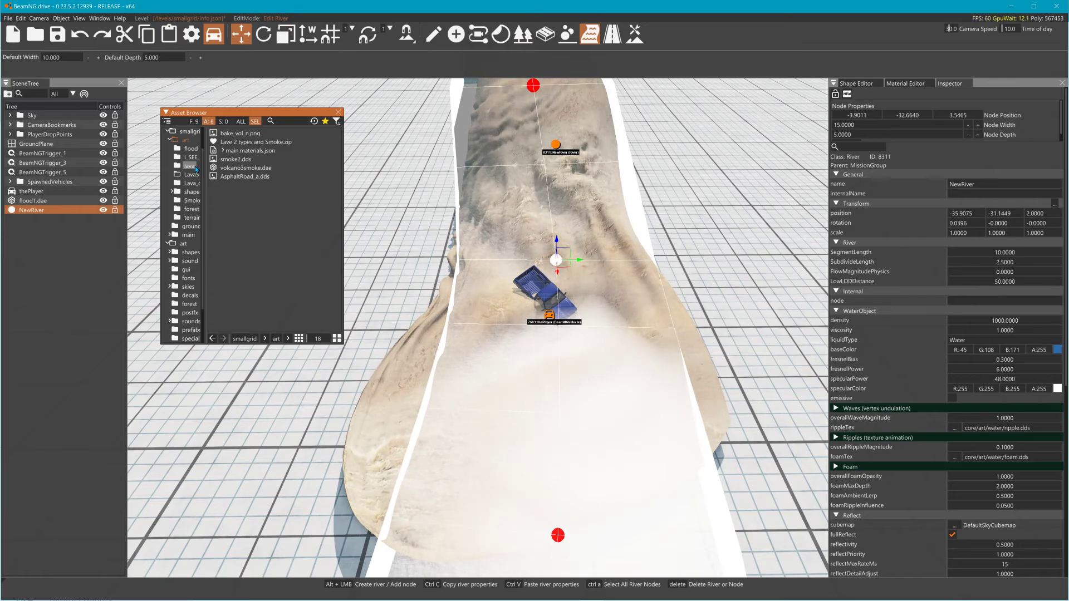
click(183, 252)
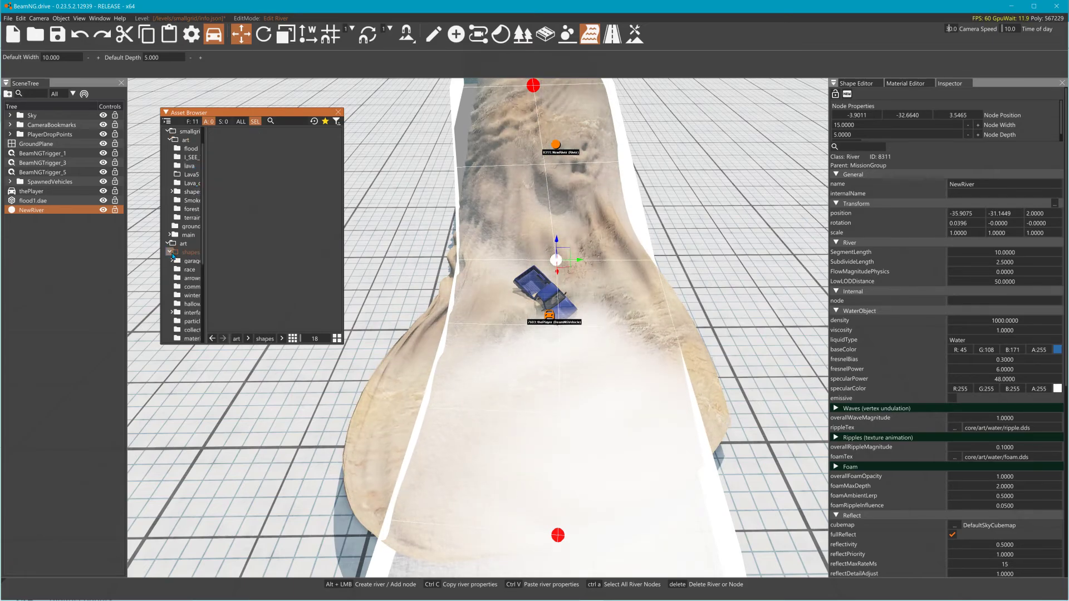
click(171, 253)
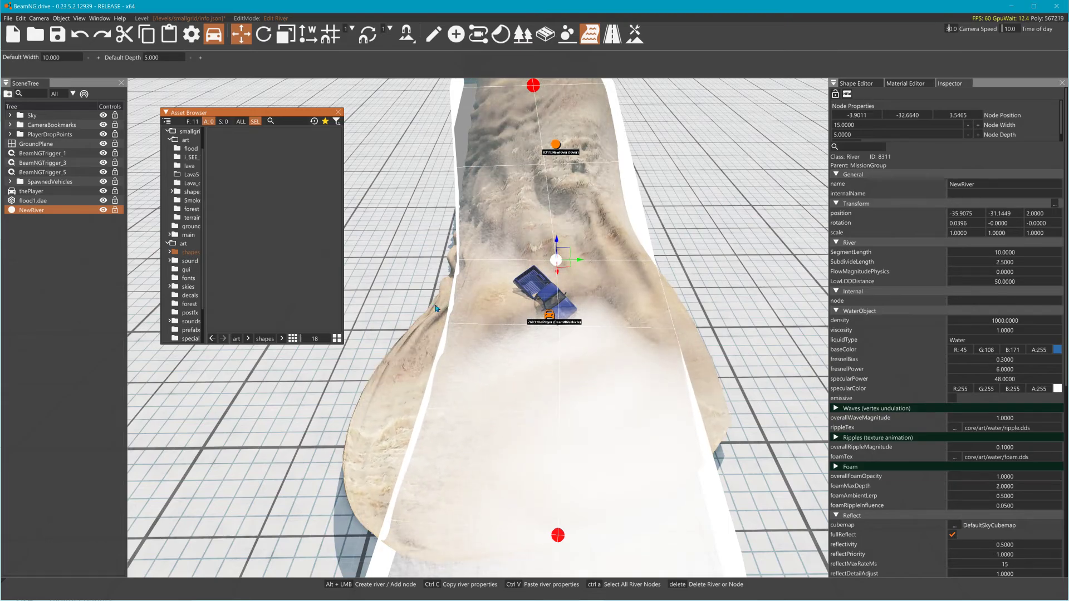
click(338, 112)
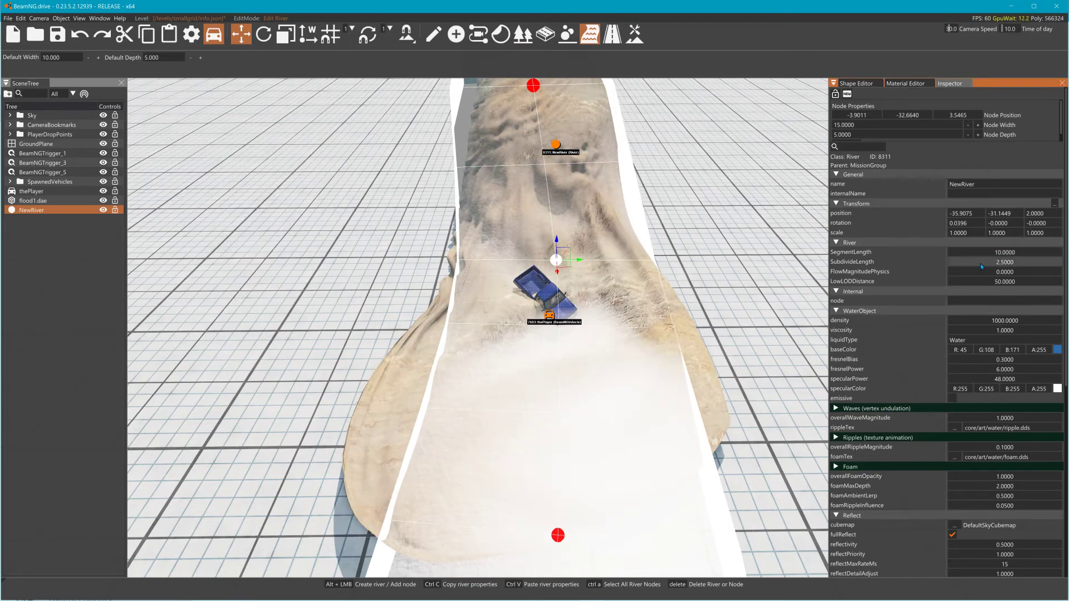
Set the river's water density to 500 and its viscosity to 20
right_drag(722, 207, 752, 155)
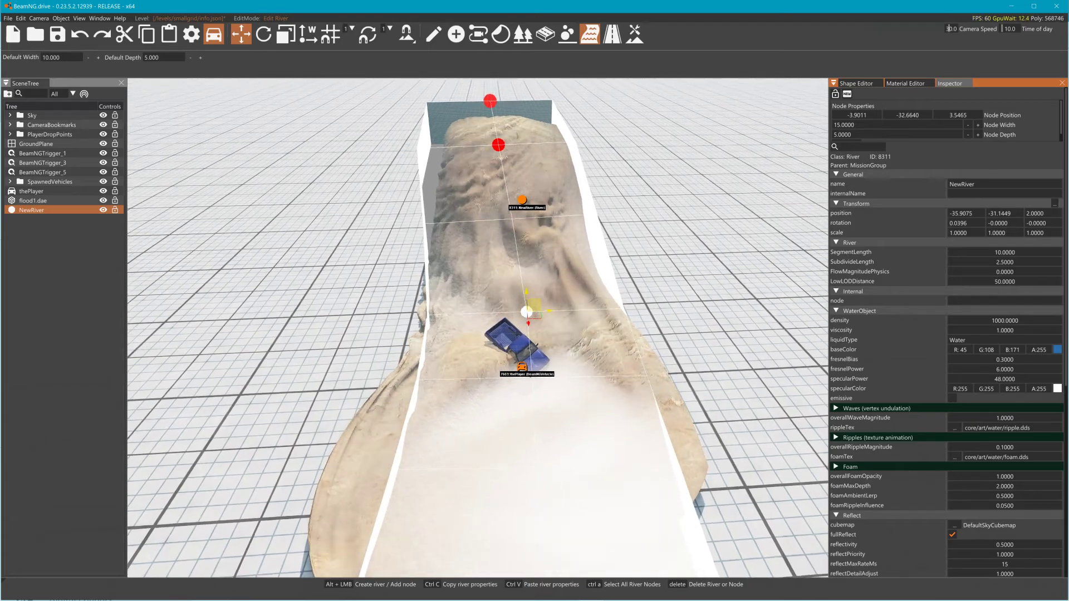
double_click(999, 321)
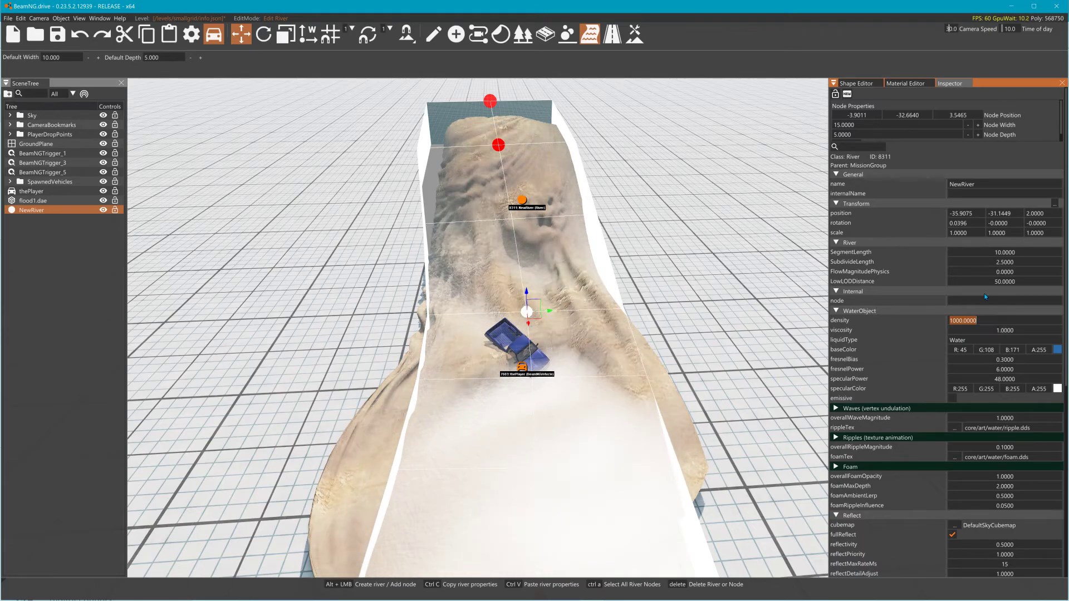
text(5)
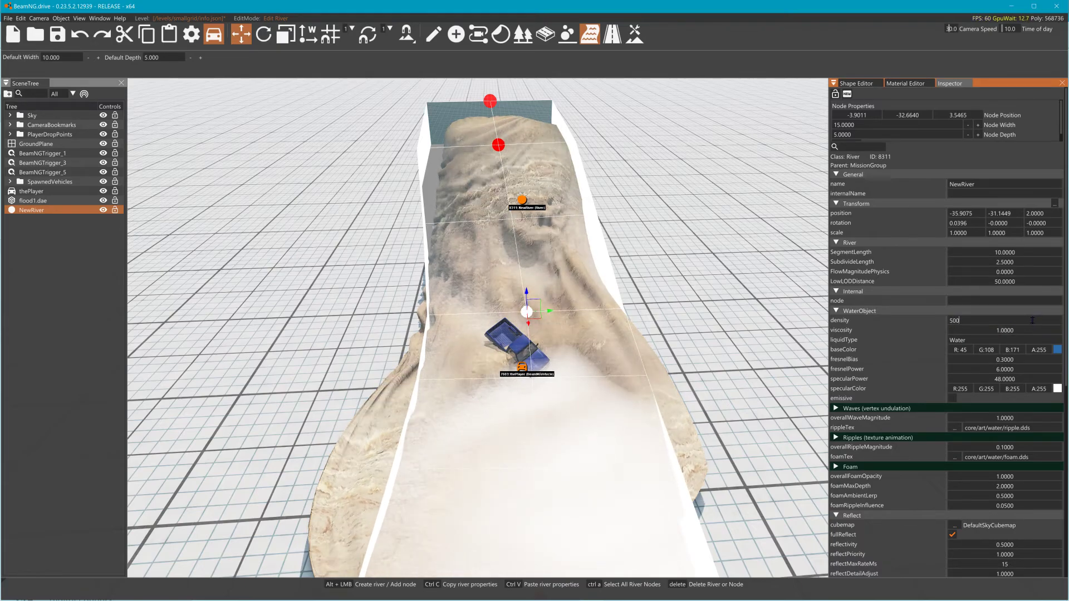
double_click(1018, 329)
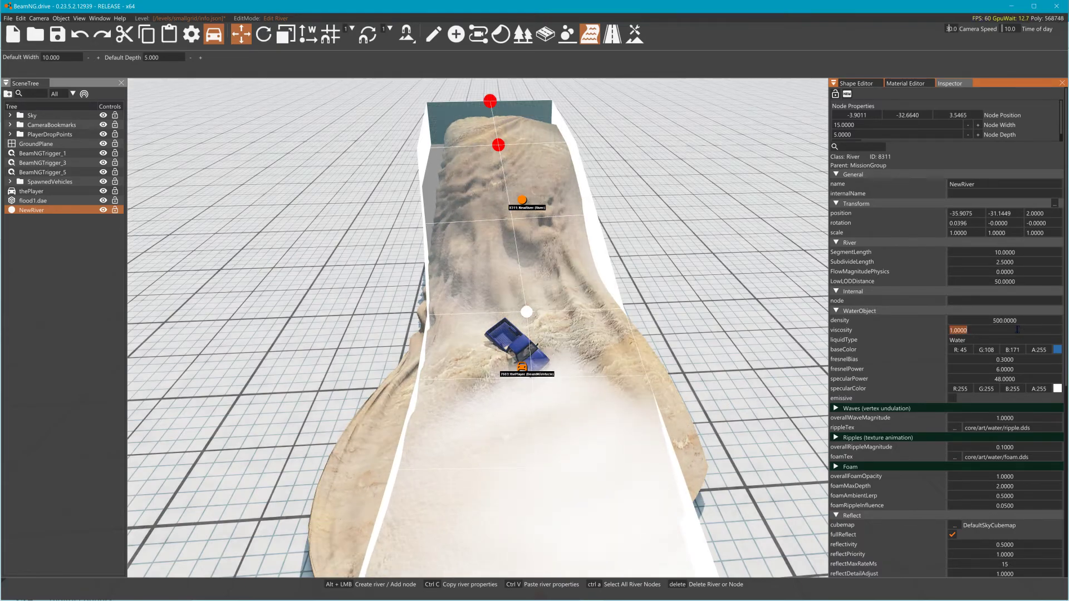
text(20)
key(Return)
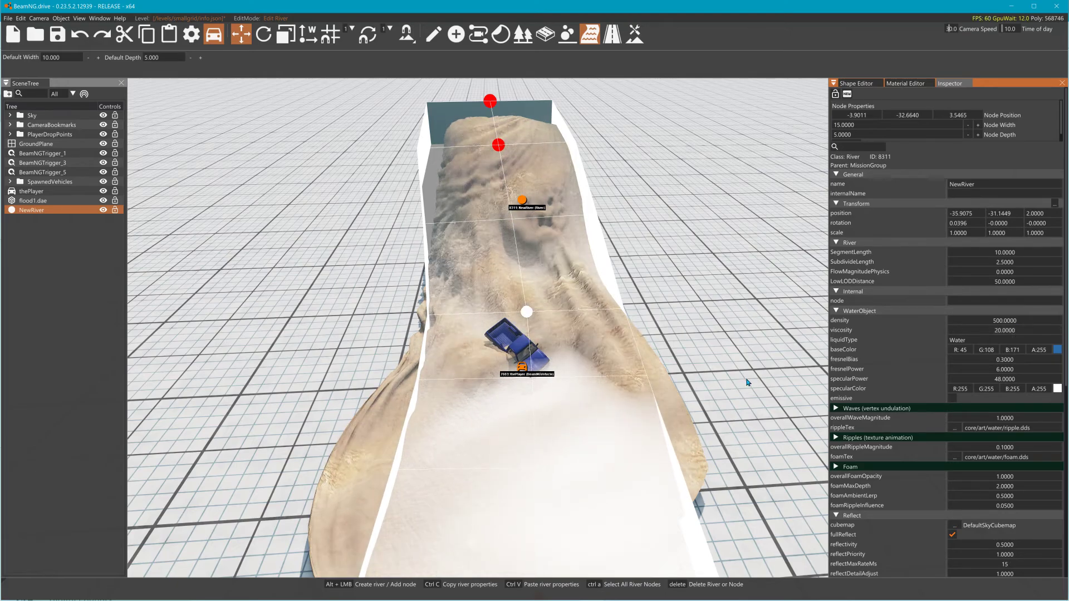
Reselect the river and set its reflectivity to 0
click(605, 375)
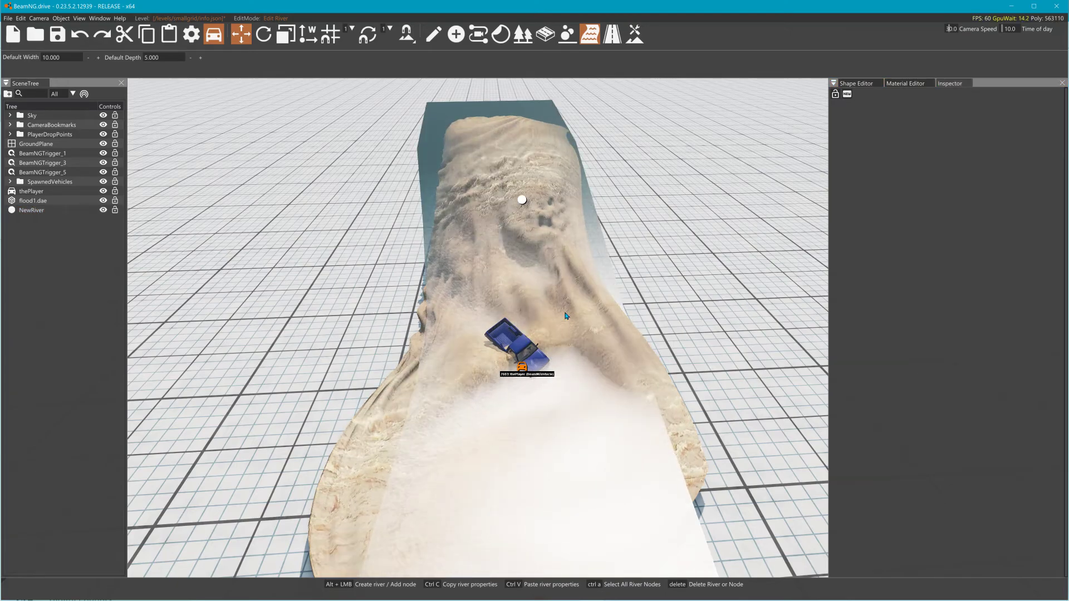
click(539, 367)
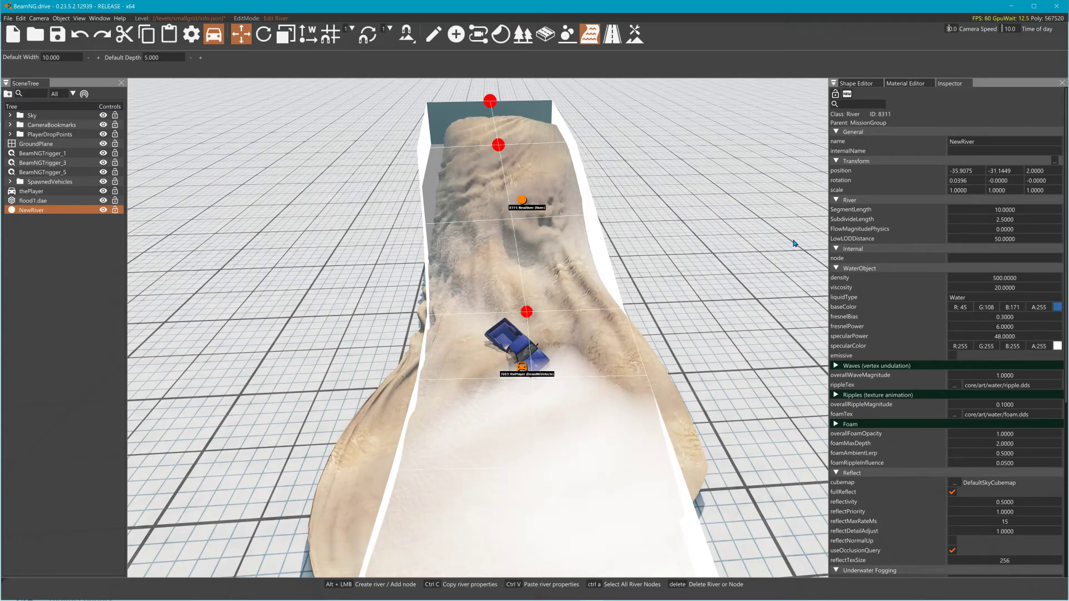
click(1006, 438)
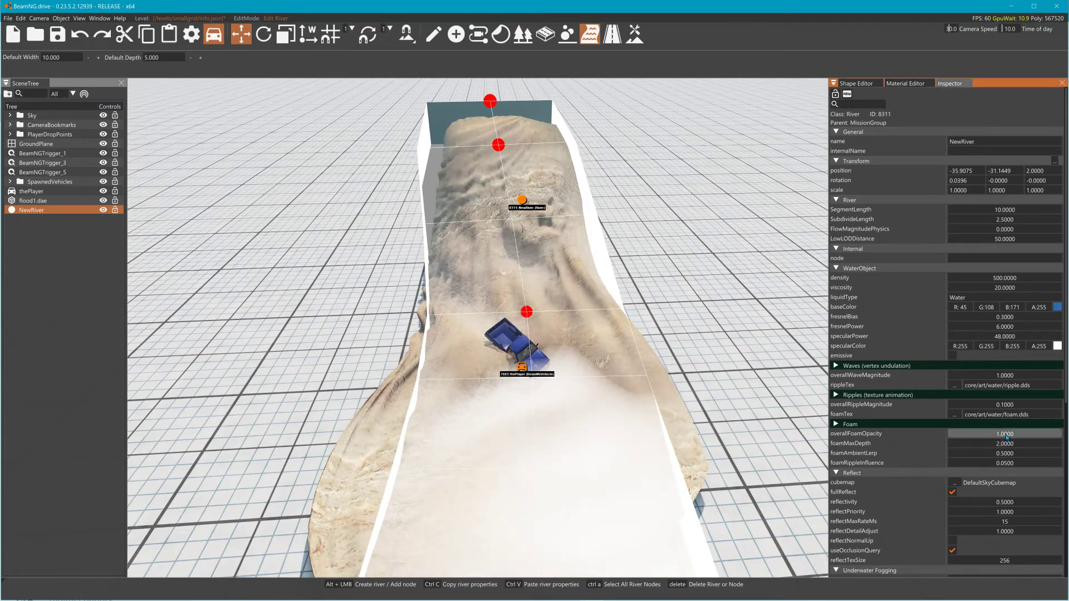
click(1002, 502)
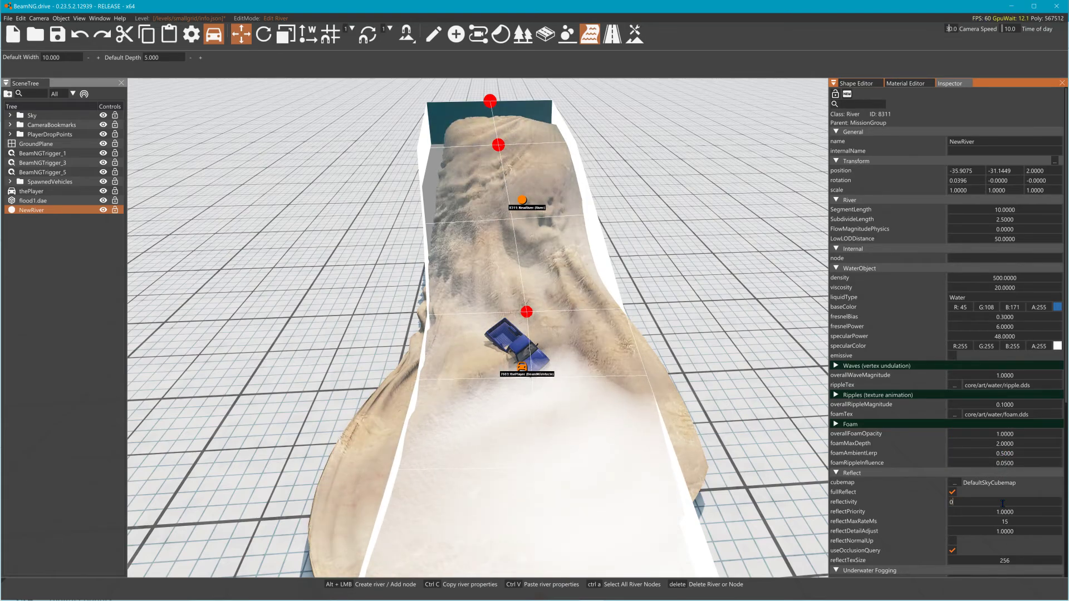
key(Return)
Reduce the river's underwater fog density so the water becomes clearer, and deselect the river
scroll(1010, 520, down, 3)
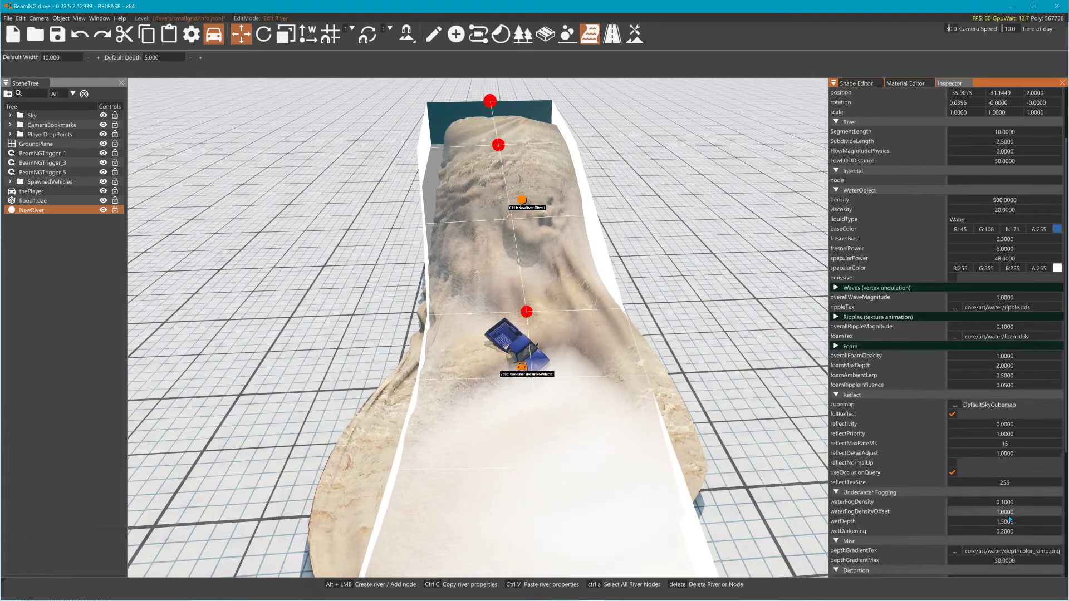
click(1009, 503)
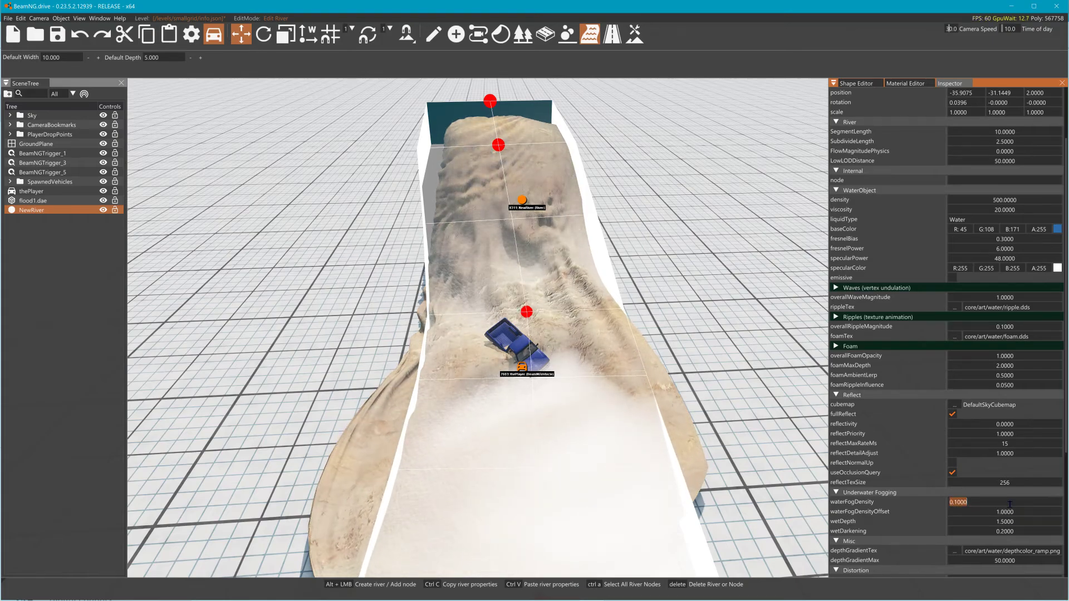
click(744, 368)
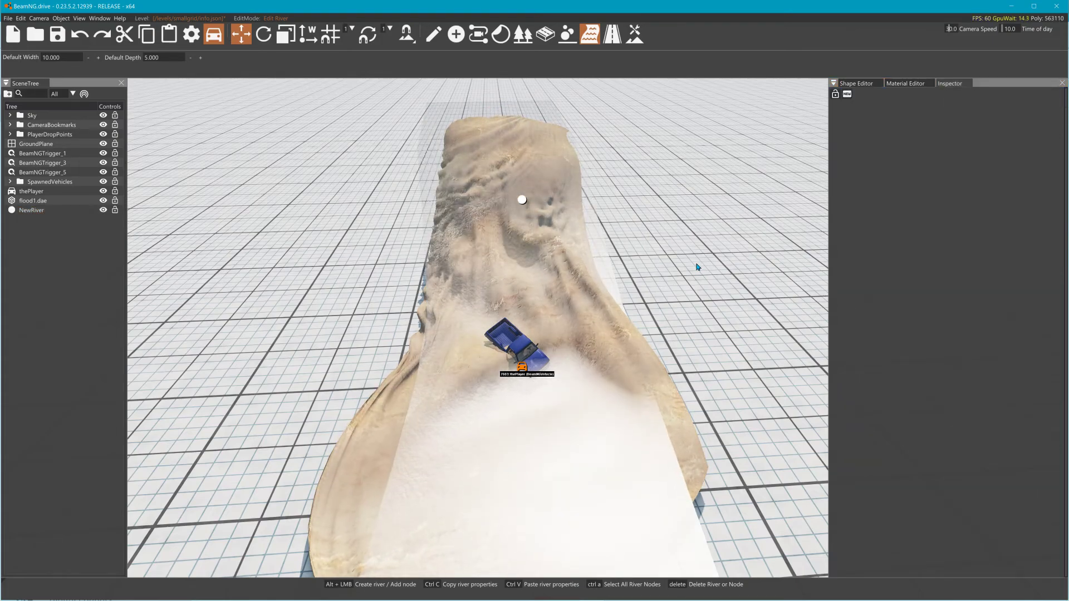
Select the river again and set its water density to 5000
click(577, 243)
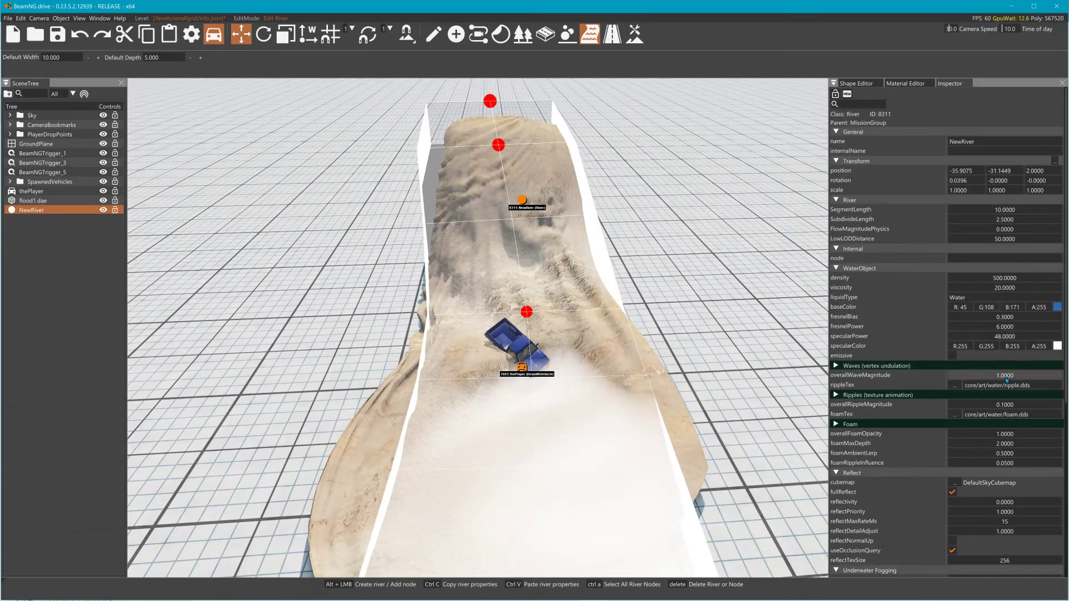
double_click(994, 279)
text(50)
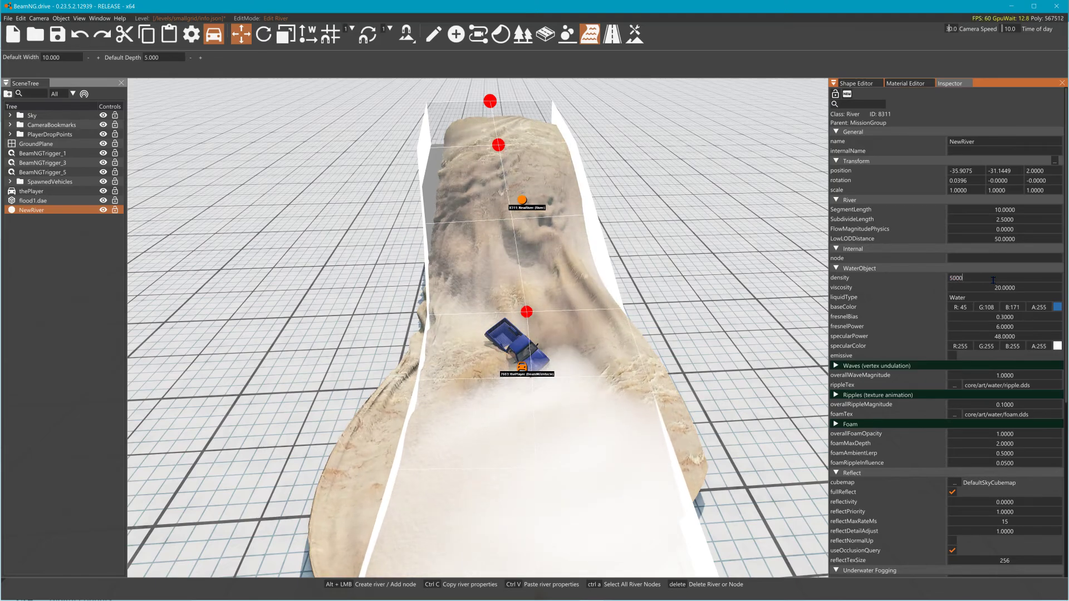
key(Return)
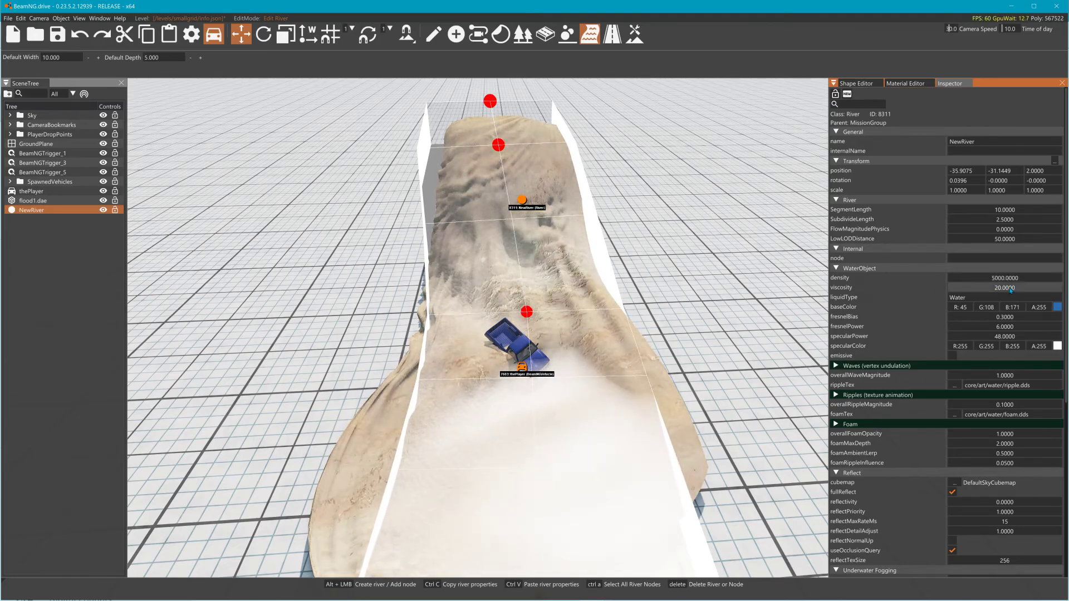
Change the river's base color to an orange of about R 218, G 143, B 14
click(1057, 307)
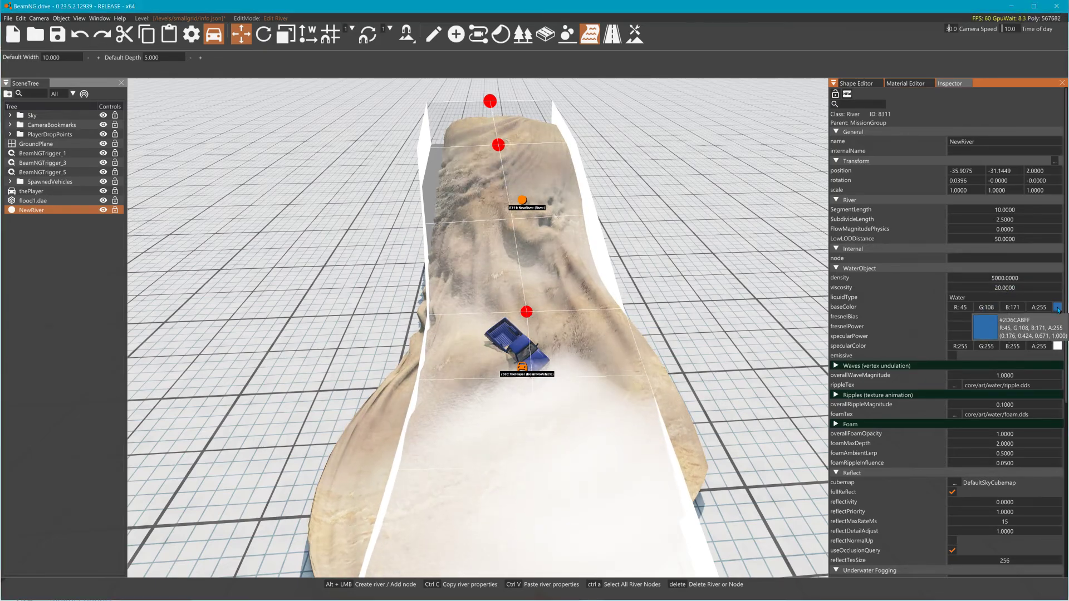
drag(1035, 329, 1022, 337)
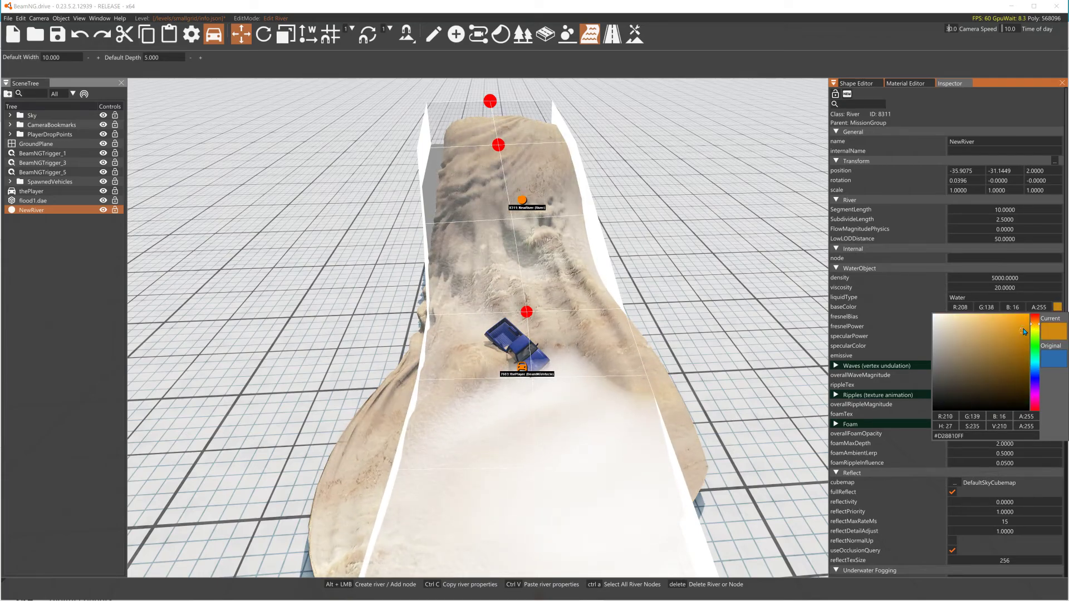
click(727, 315)
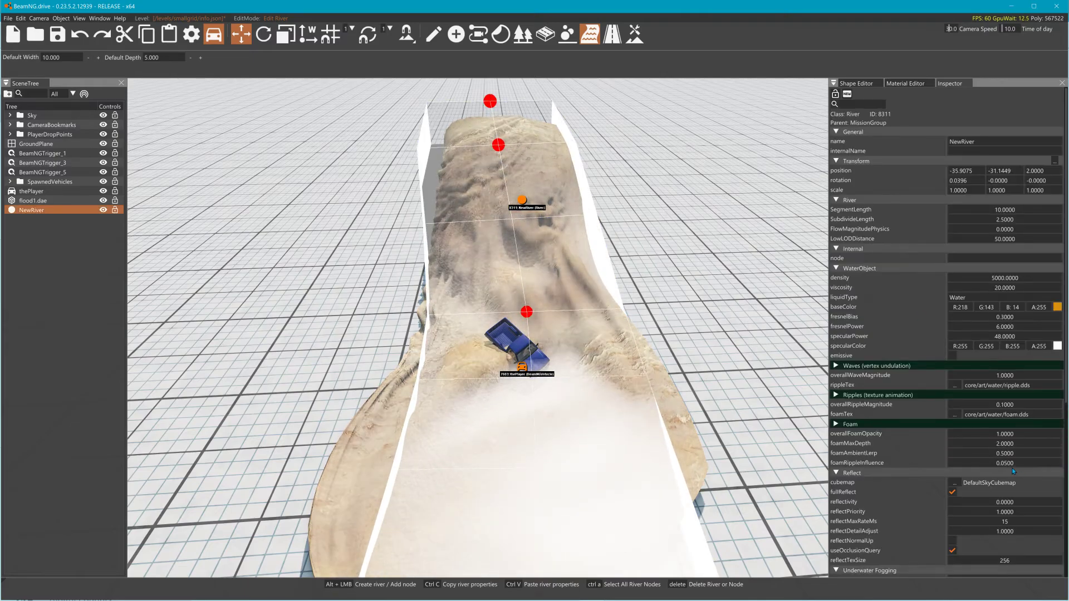
Set the river's distortStartDist to 1.6, distortEndDist to 32.3 and distortFullDepth to -0.8
scroll(1020, 517, down, 5)
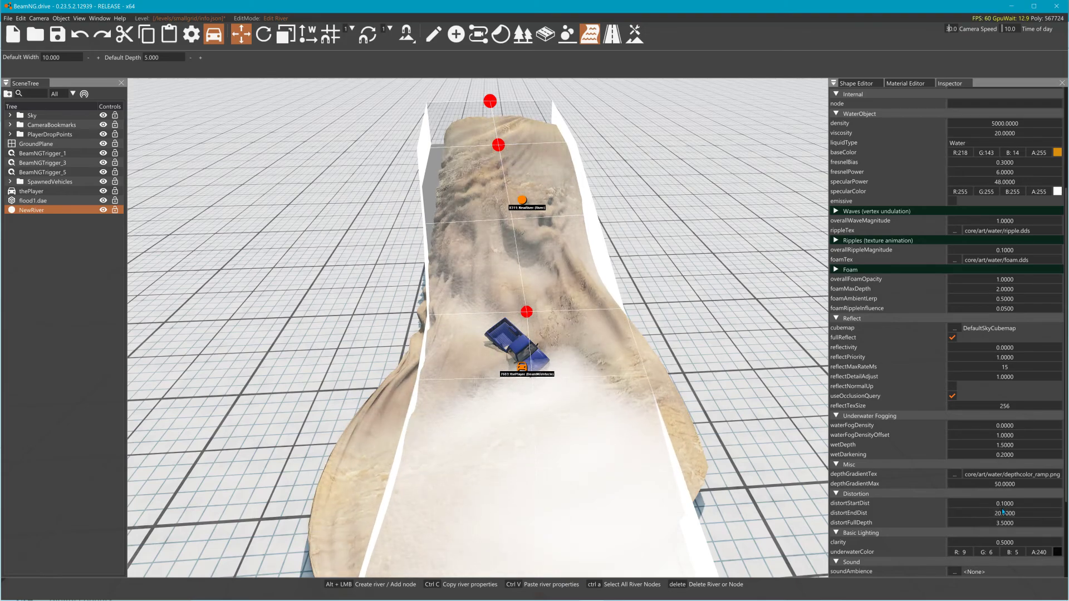
drag(1002, 507, 1037, 514)
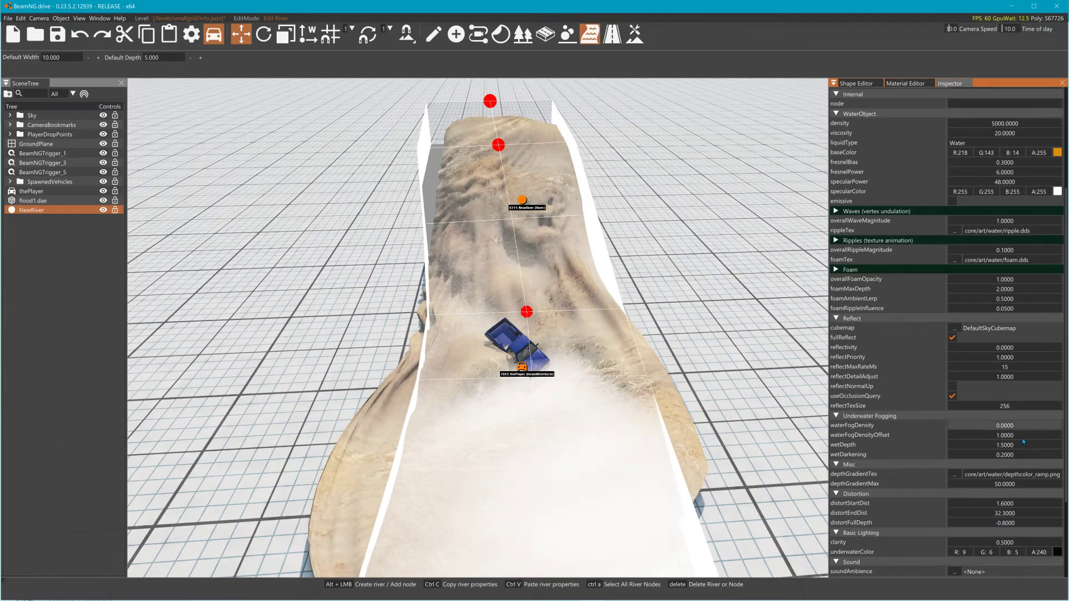
scroll(981, 507, down, 3)
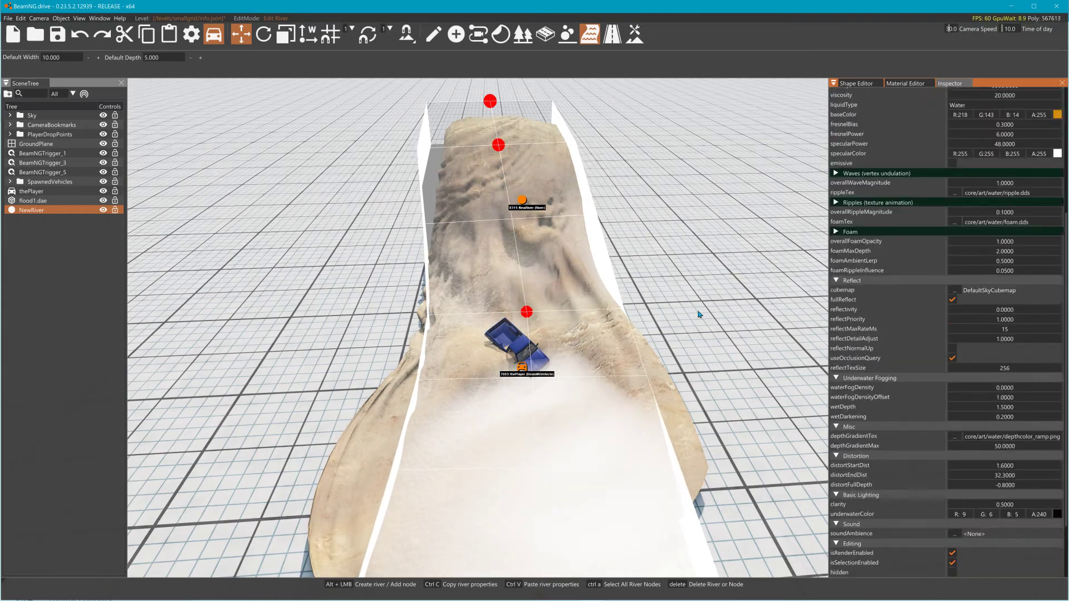
click(697, 312)
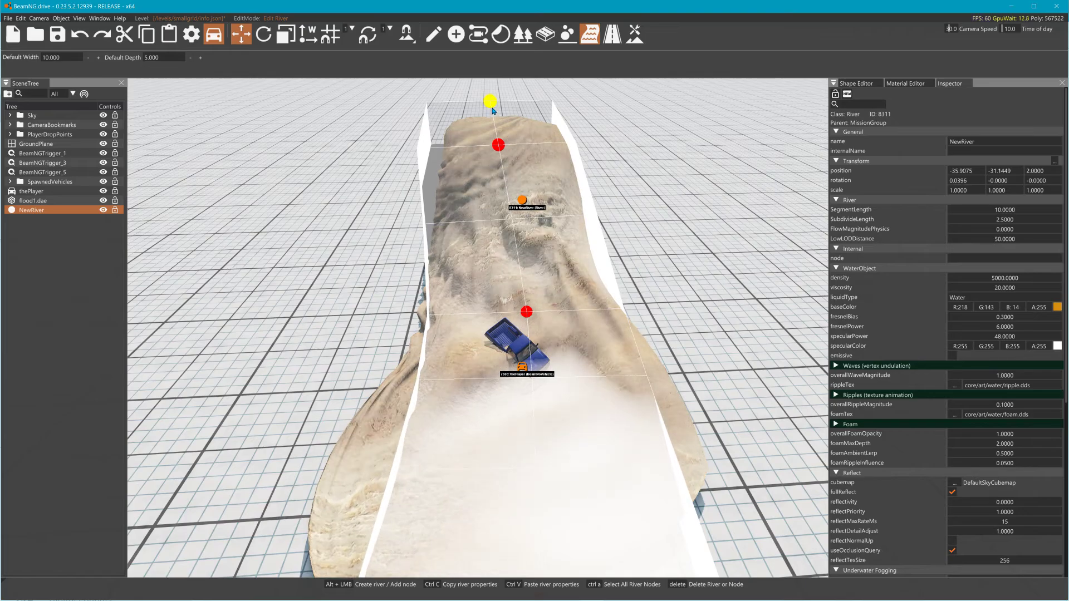
Select the river node nearest the pickup and rebuild the level's collision data
click(492, 110)
click(615, 229)
right_drag(616, 228, 694, 312)
key(s)
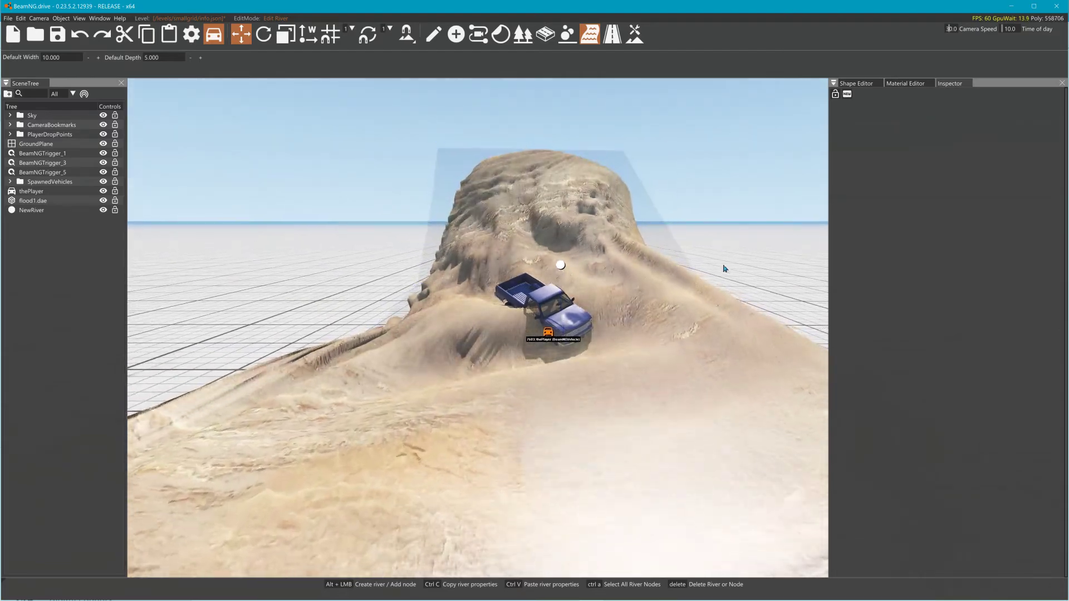
click(569, 204)
click(532, 153)
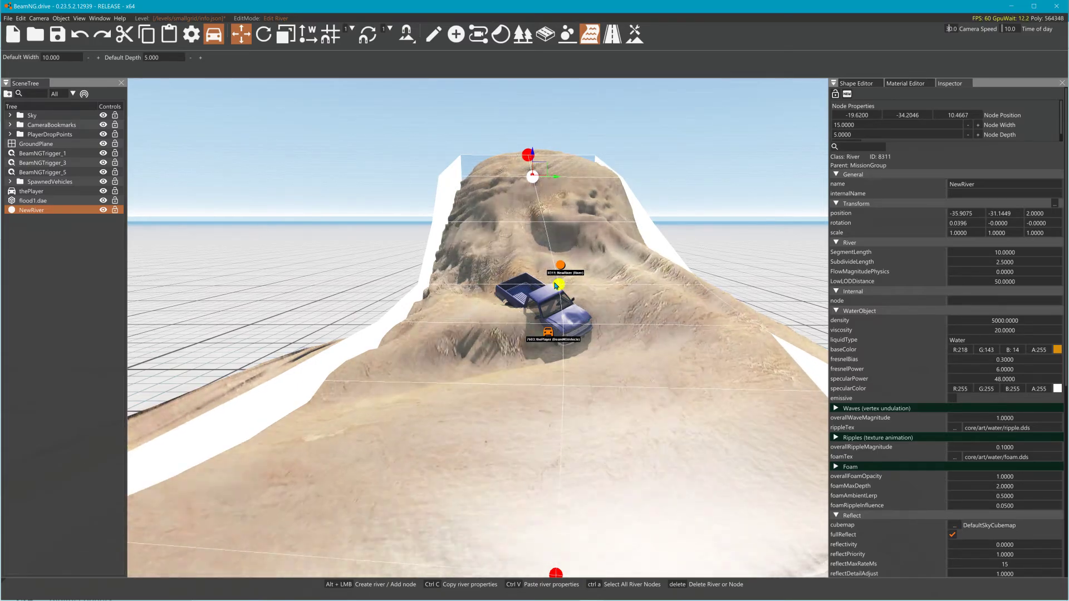
click(557, 285)
click(22, 18)
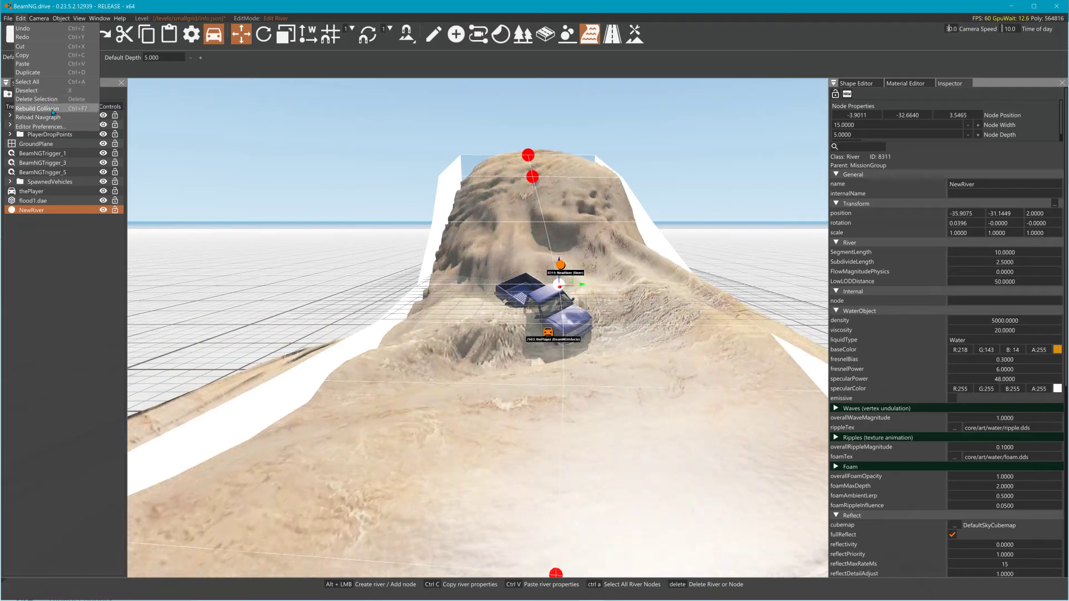
click(37, 108)
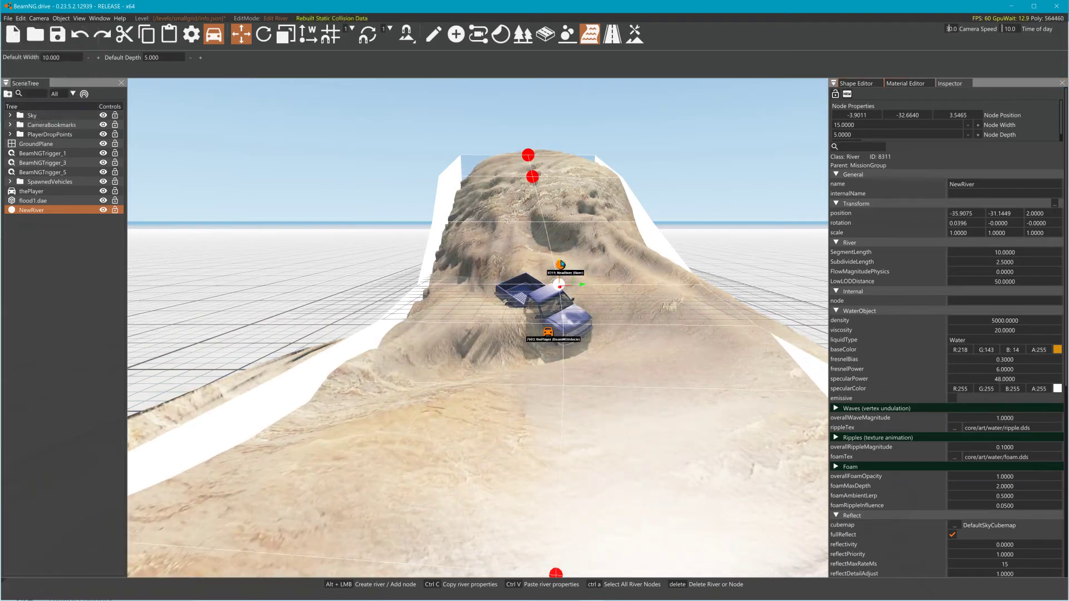
Raise the river node nearest the pickup to a height of 3.6475 and deselect it
drag(561, 264, 555, 286)
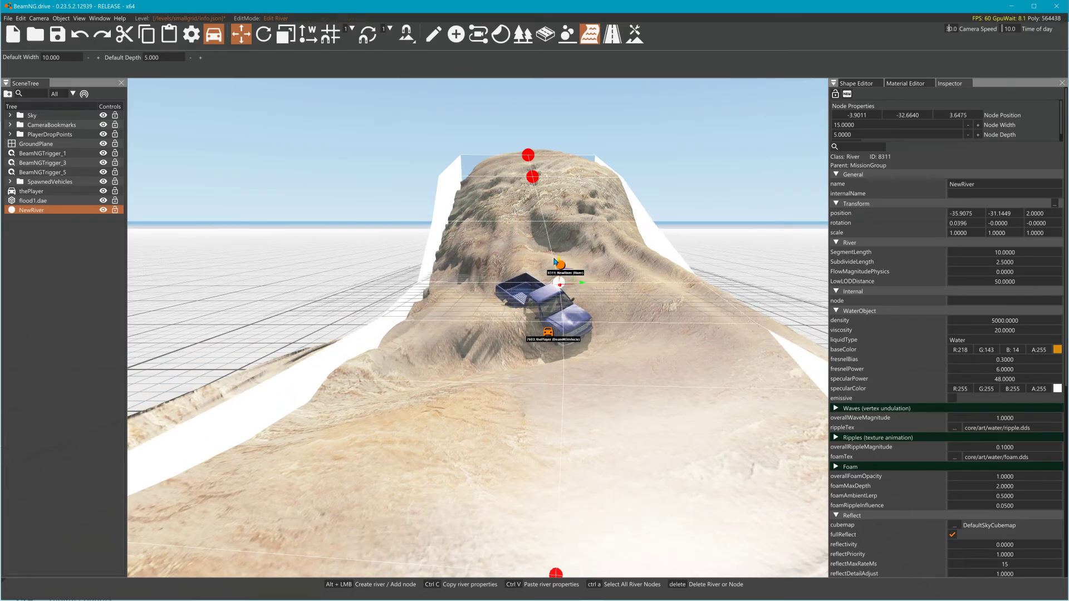
click(543, 303)
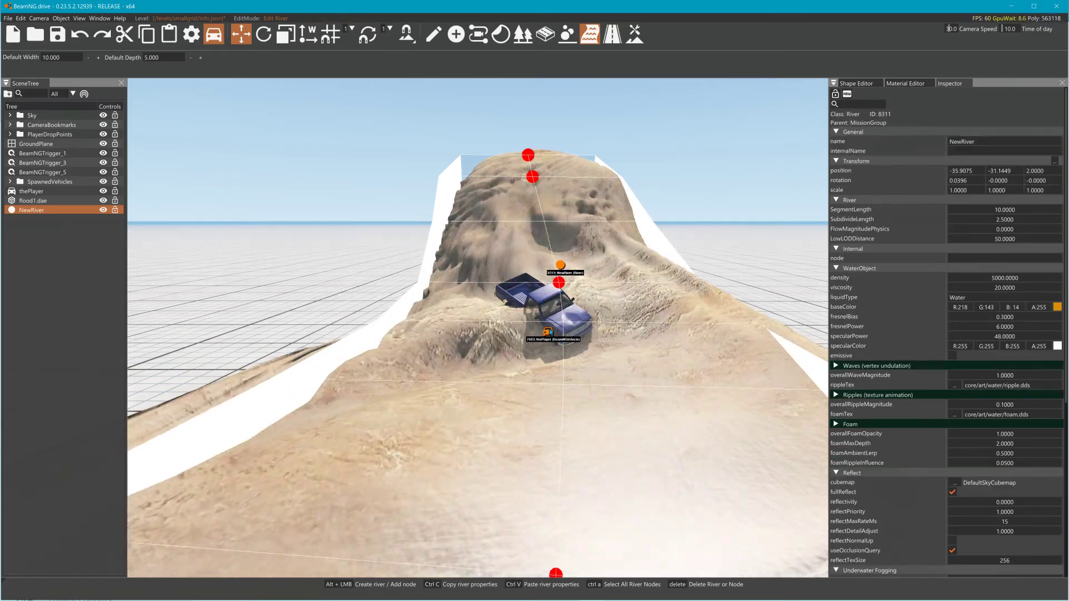
Switch to object manipulation, select the pickup and try to lift it above the flood mesh
click(433, 35)
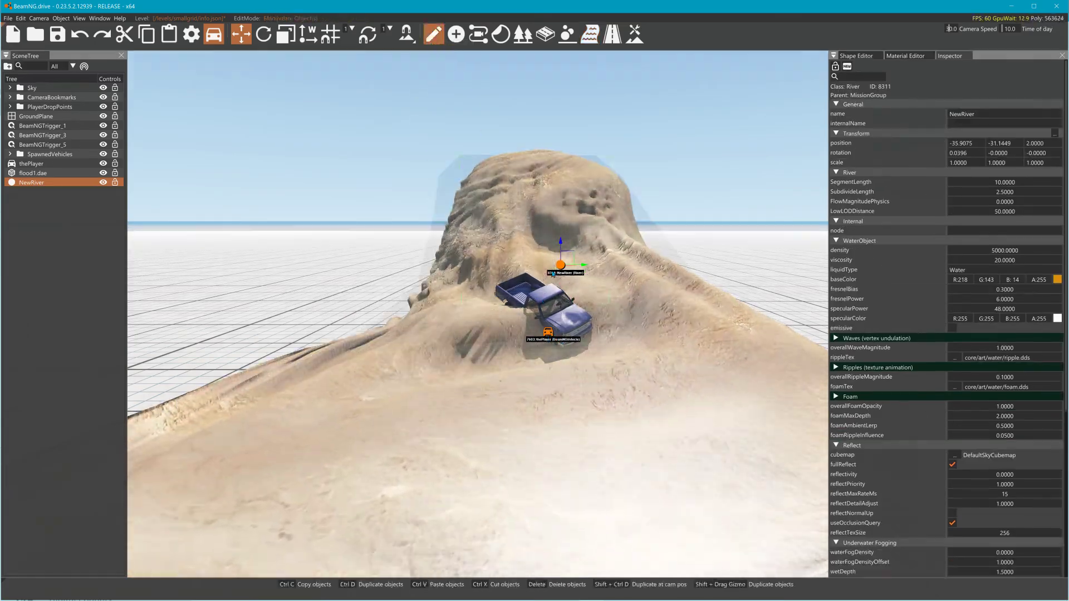
click(557, 309)
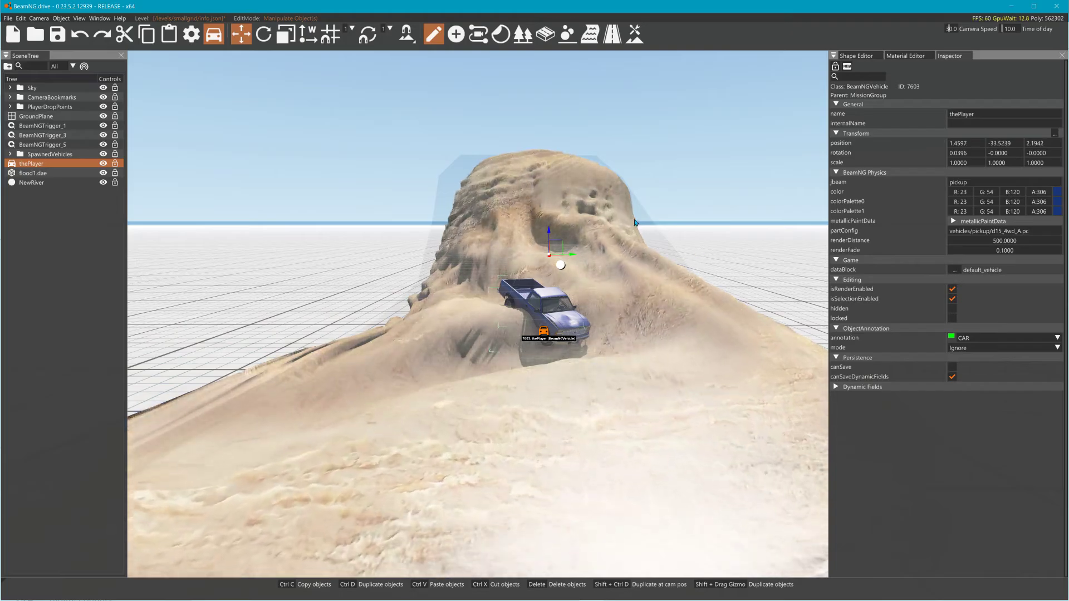
click(605, 194)
key(a)
right_drag(591, 317, 766, 308)
key(w)
key(s)
key(a)
right_drag(564, 341, 565, 351)
key(s)
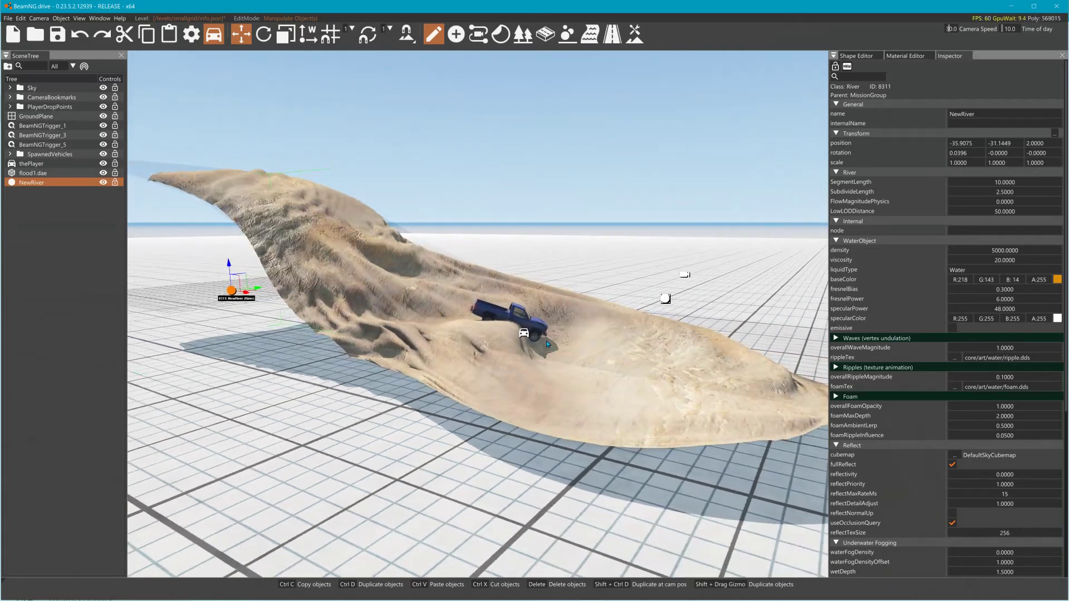
click(532, 321)
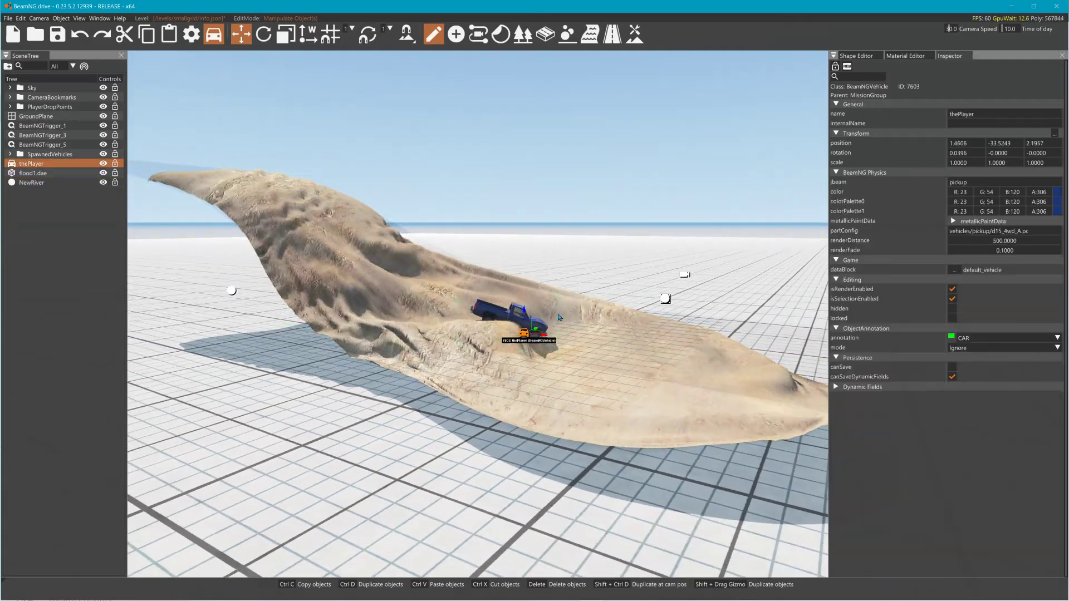
drag(523, 311, 523, 266)
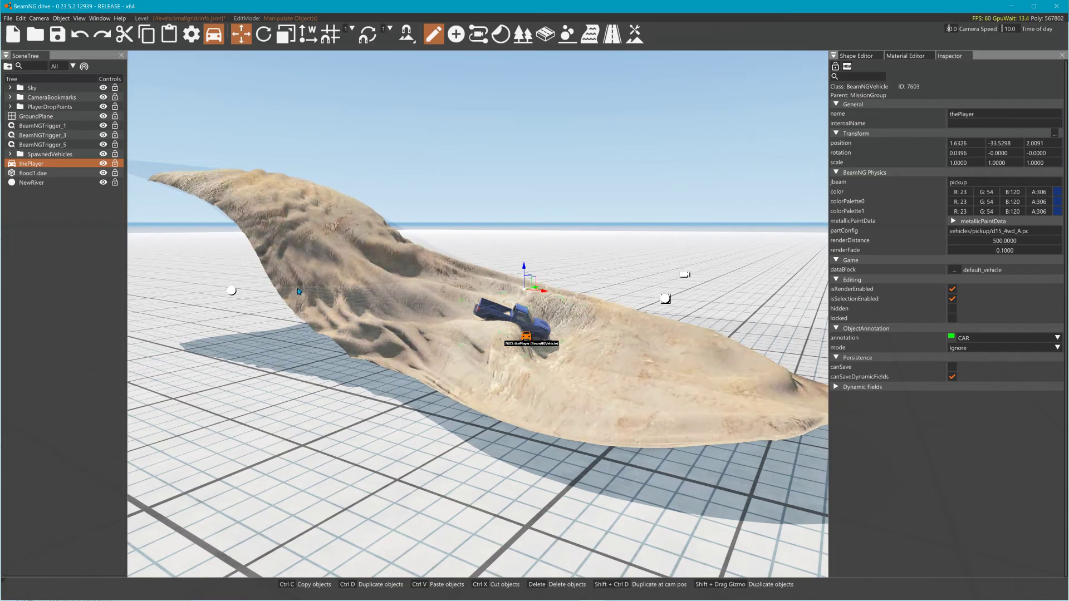
Select the river object again in object manipulation mode
click(232, 290)
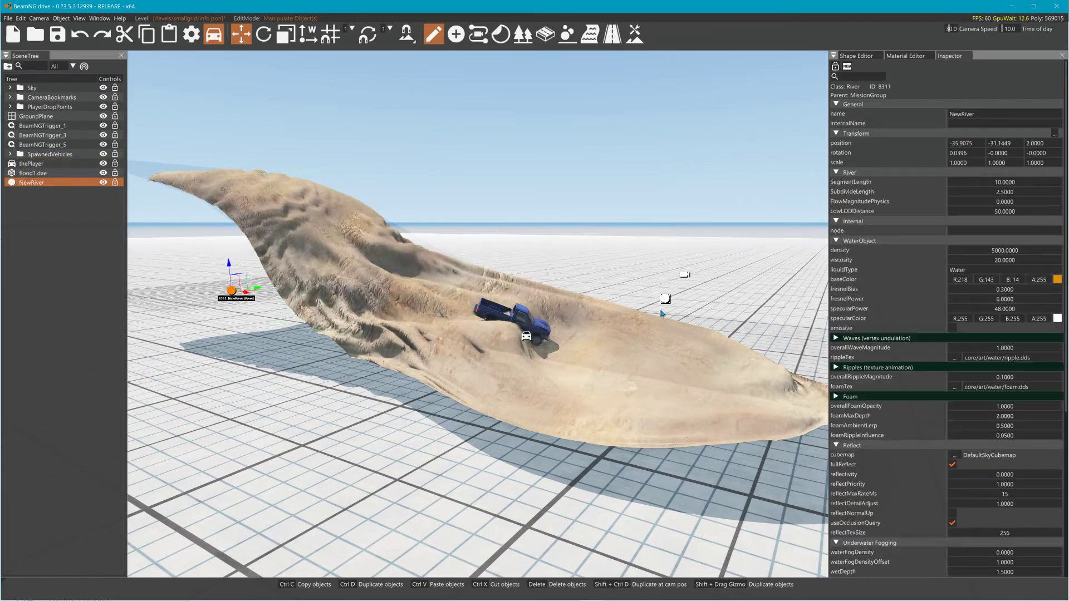
click(666, 300)
right_drag(666, 304, 706, 348)
click(705, 347)
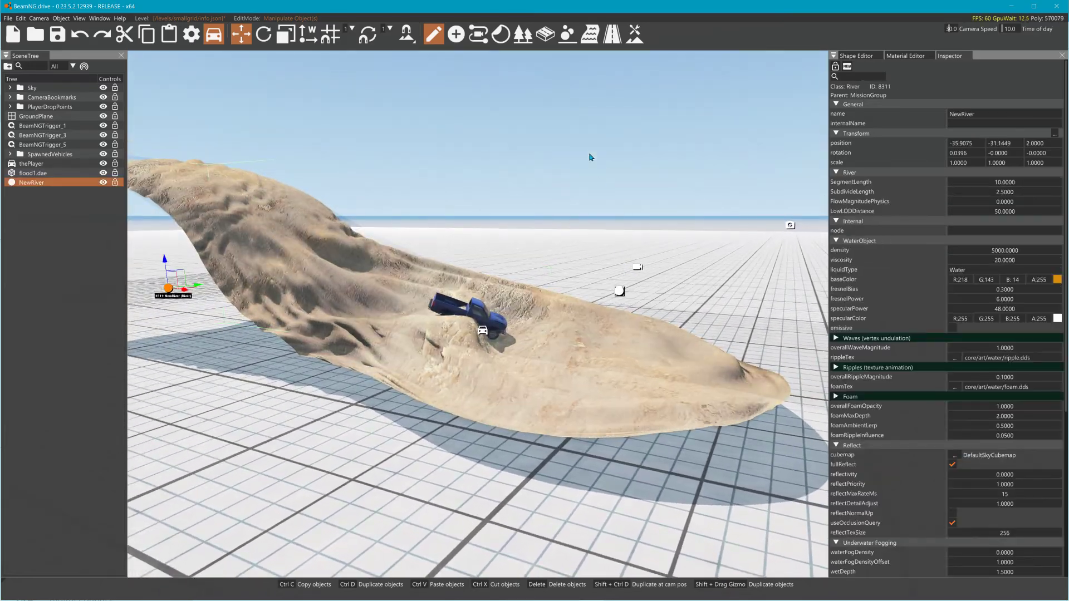
click(612, 34)
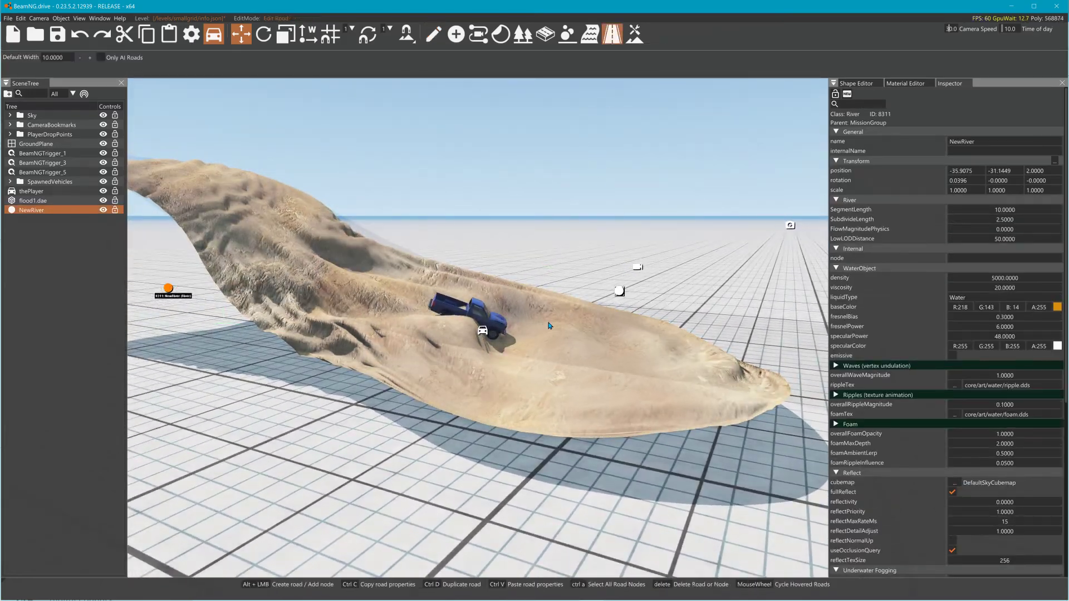
right_drag(573, 338, 640, 302)
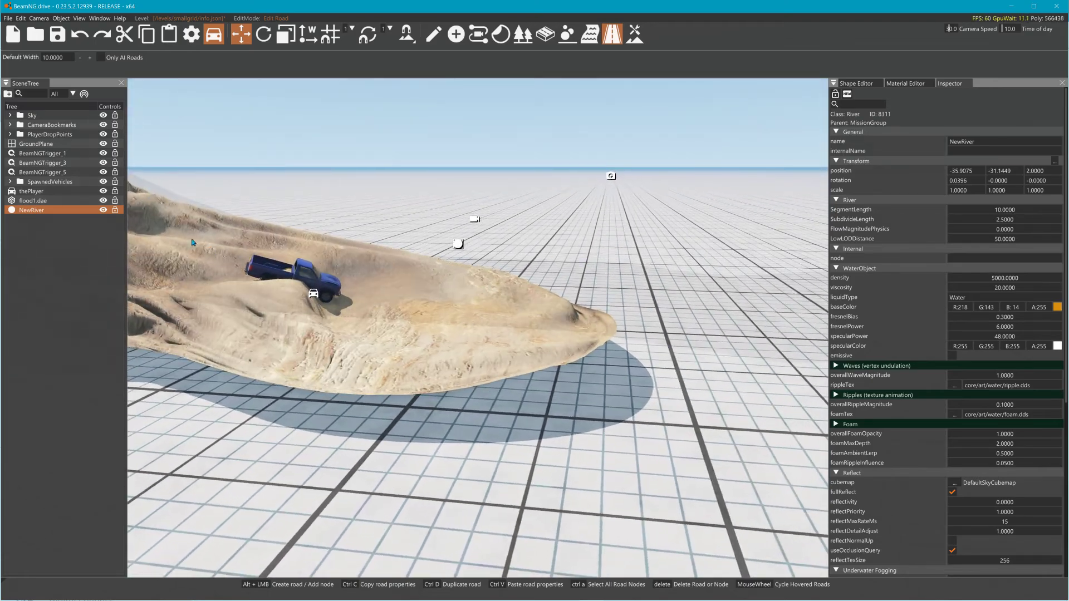
click(54, 201)
click(439, 315)
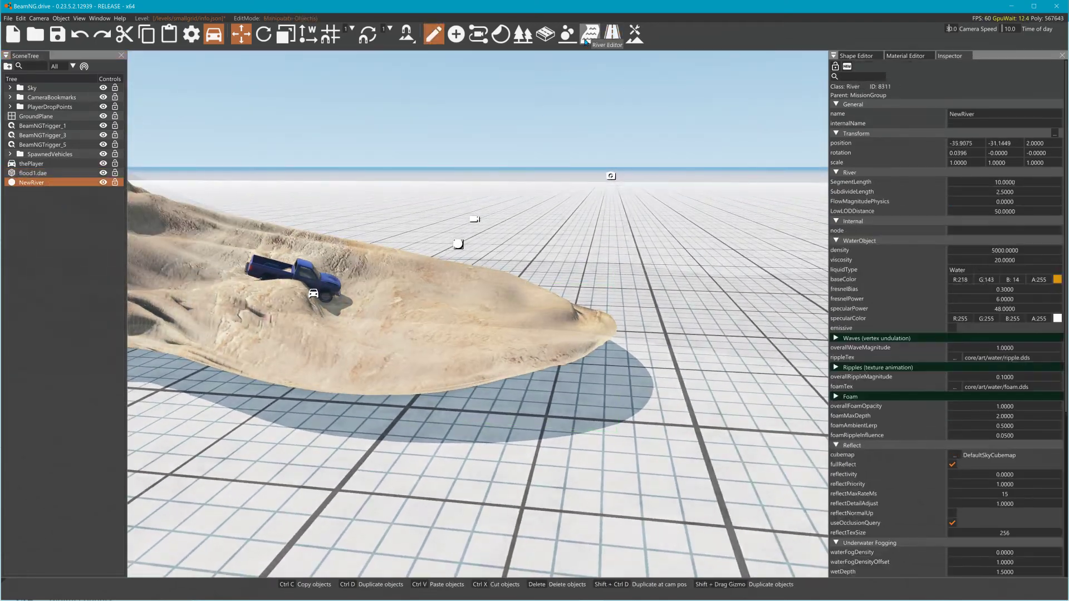
click(545, 35)
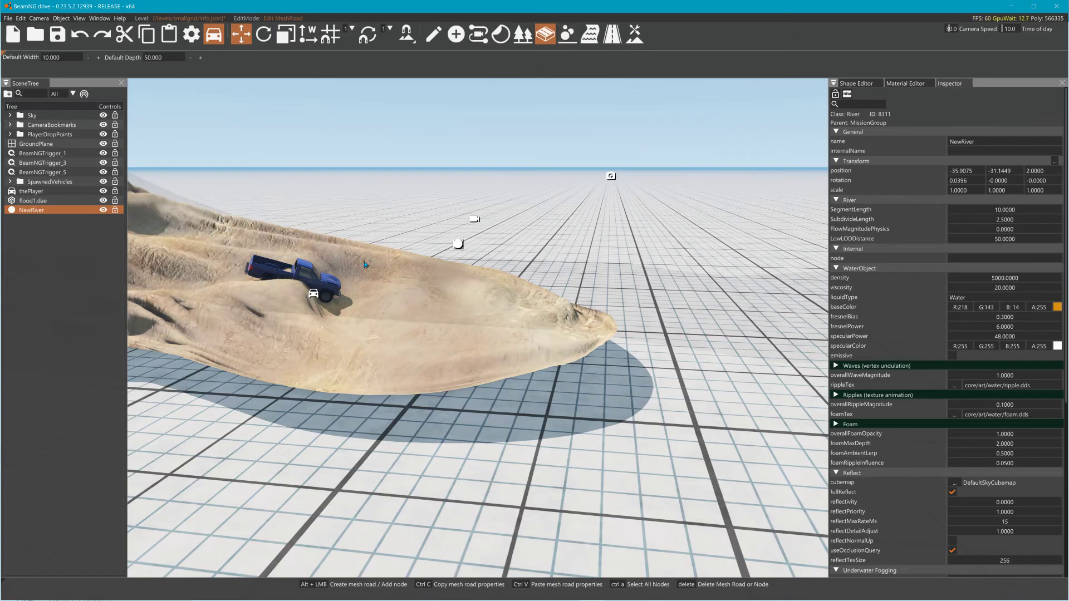
In the River Editor, raise the river node nearest the pickup to a height of 4.8353
mouse_move(362, 298)
right_down()
mouse_move(494, 269)
mouse_move(450, 259)
mouse_move(339, 291)
mouse_move(153, 297)
right_up()
key(w)
right_drag(663, 266, 519, 280)
key(d)
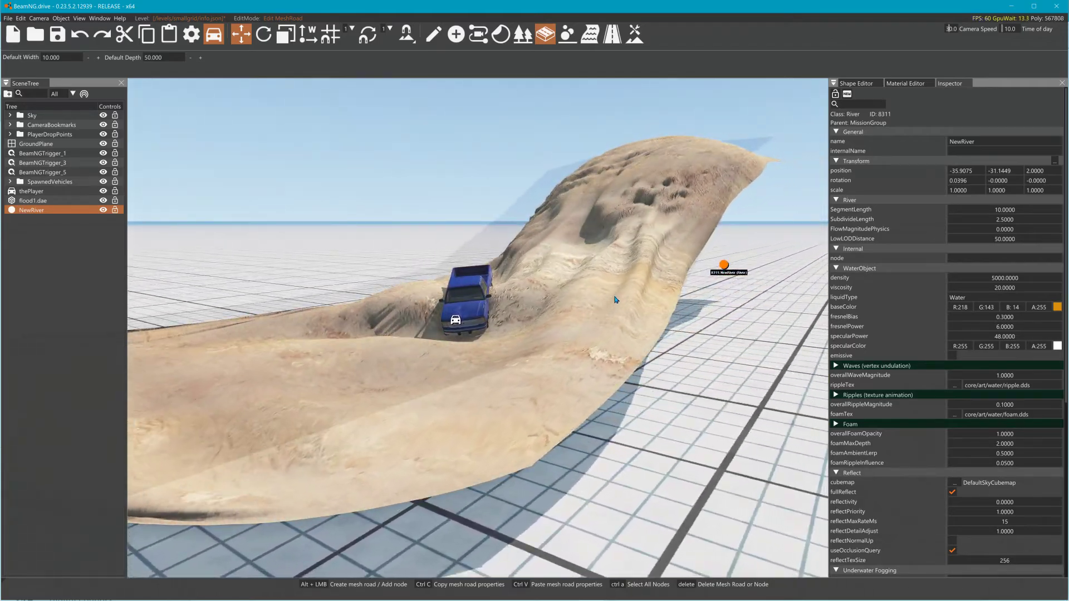
key(a)
right_drag(541, 333, 540, 352)
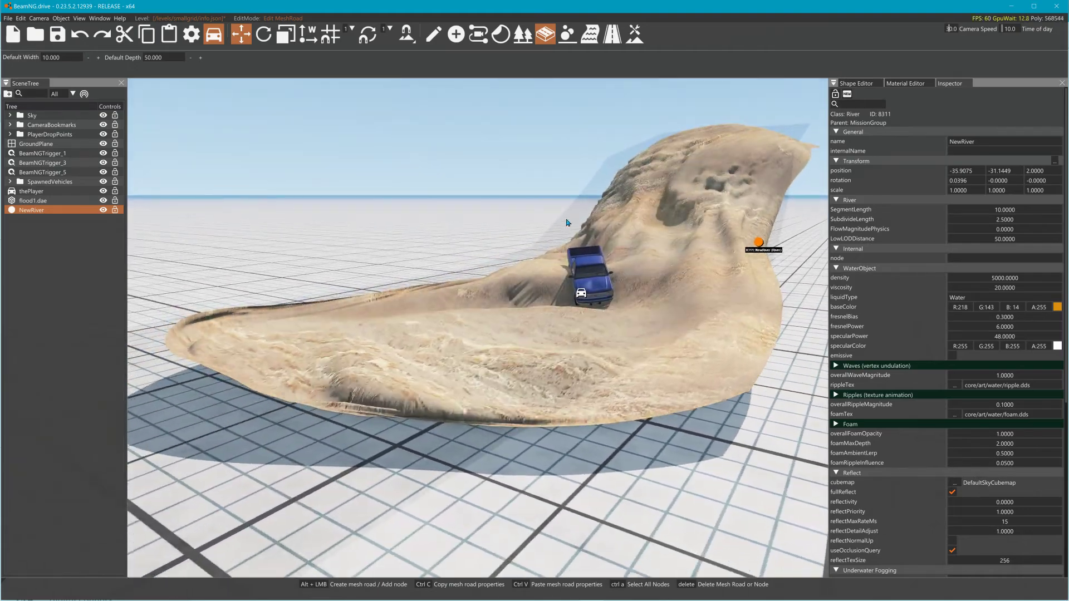
click(598, 34)
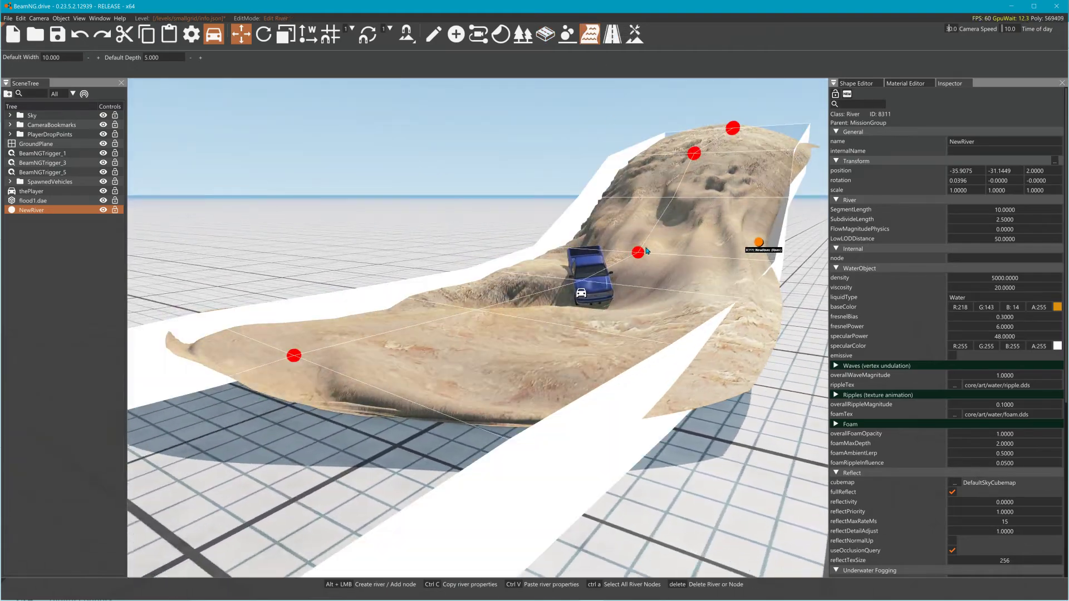
click(638, 252)
drag(639, 271, 644, 207)
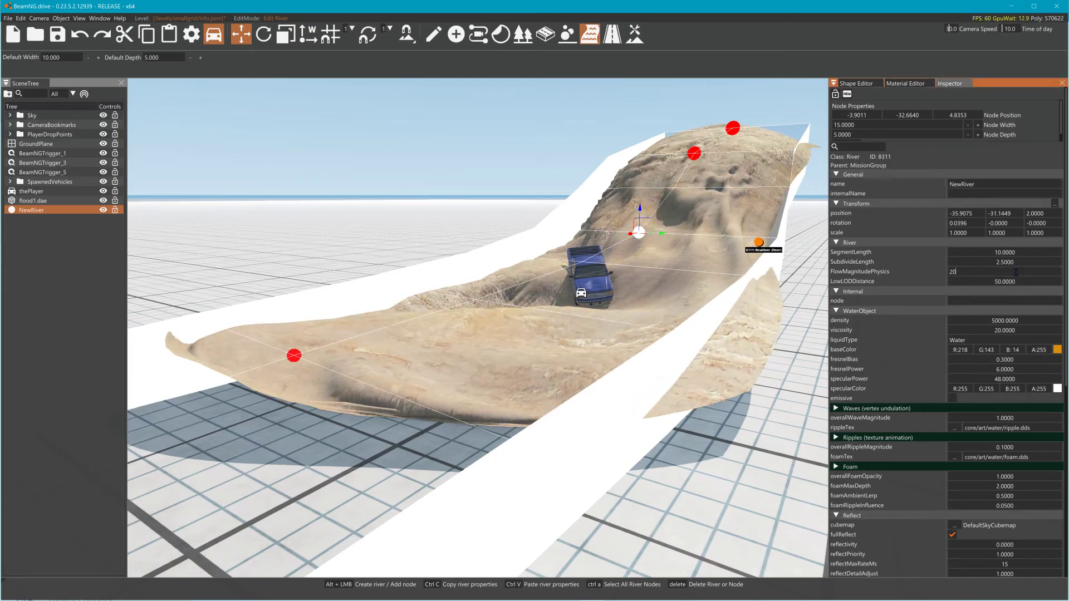
Set the river's FlowMagnitudePhysics to 20
key(Return)
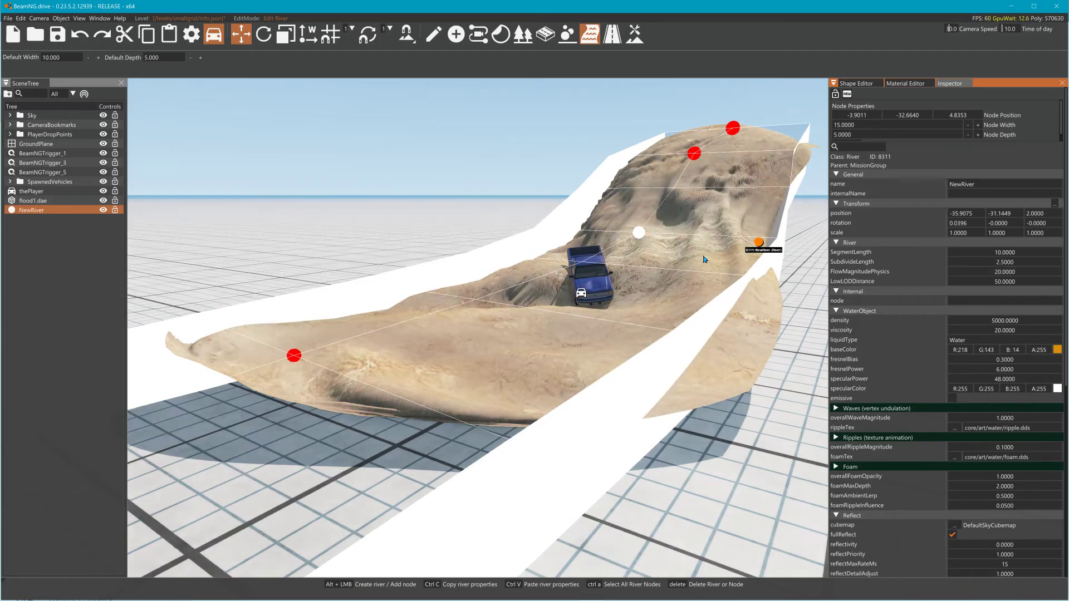
mouse_move(705, 259)
right_down()
mouse_move(537, 271)
mouse_move(710, 269)
right_up()
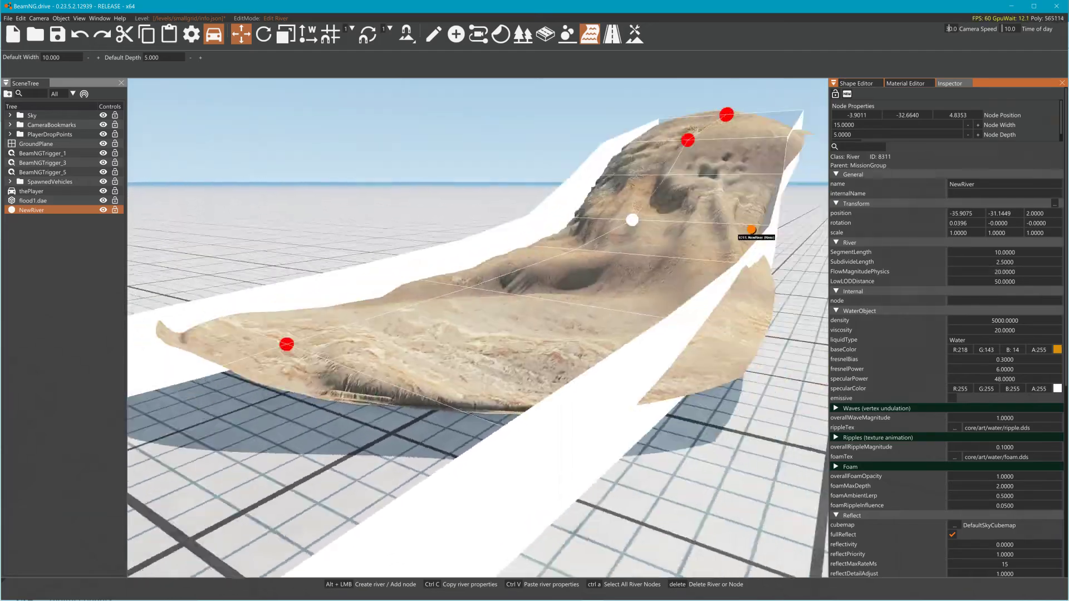
right_drag(456, 320, 584, 278)
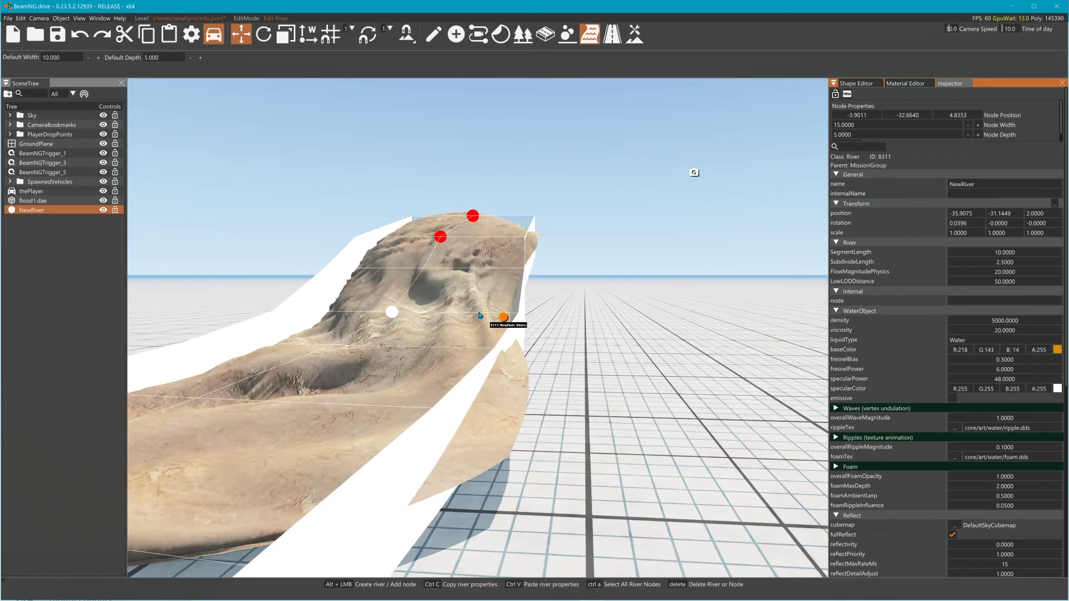
right_drag(694, 173, 768, 379)
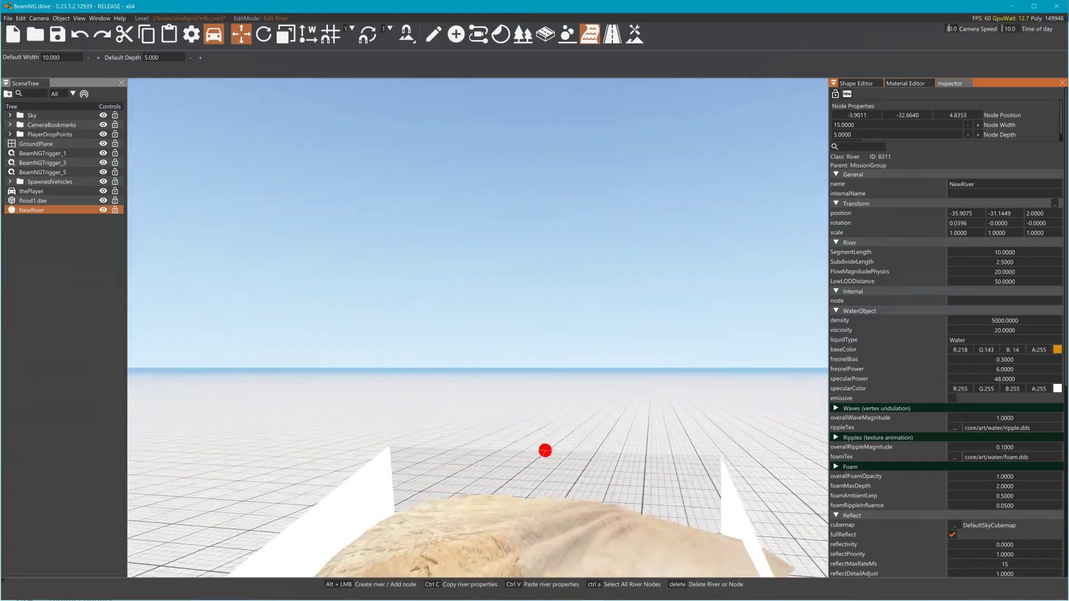
right_drag(418, 250, 426, 390)
Leave the world editor and examine the paused pickup and the flood mesh from several sides with the free camera
key(F11)
key(shift+c)
key(w)
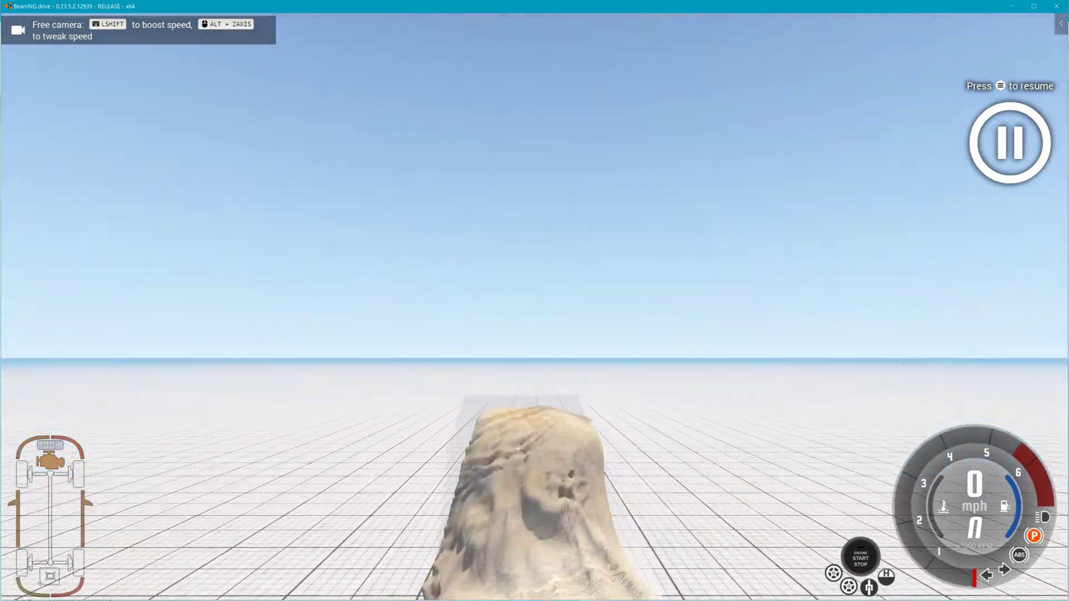
key(w)
right_drag(501, 335, 512, 378)
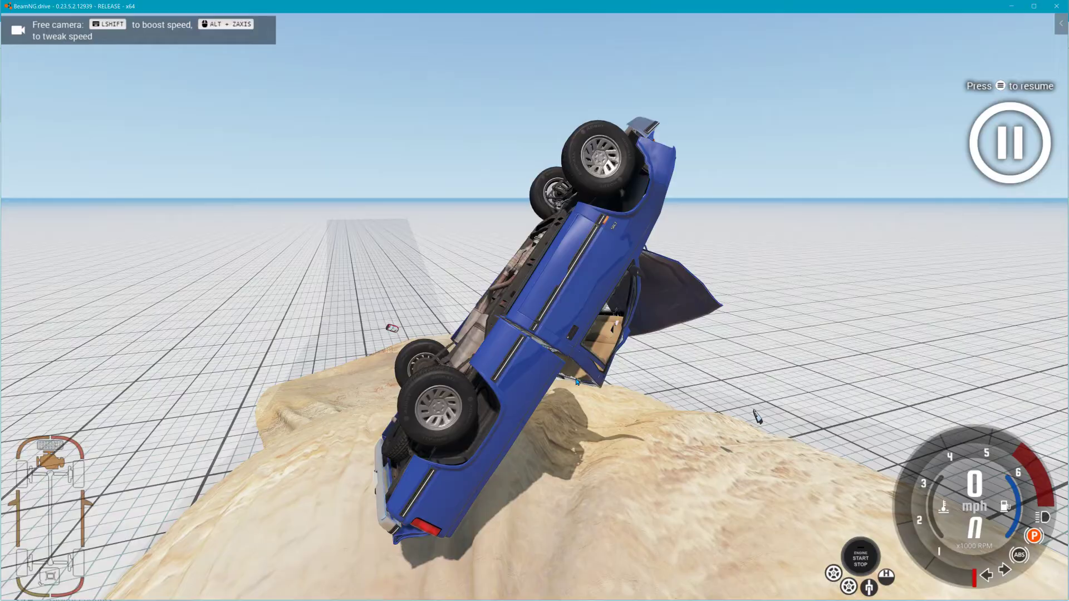
key(d)
right_drag(577, 382, 445, 369)
key(s)
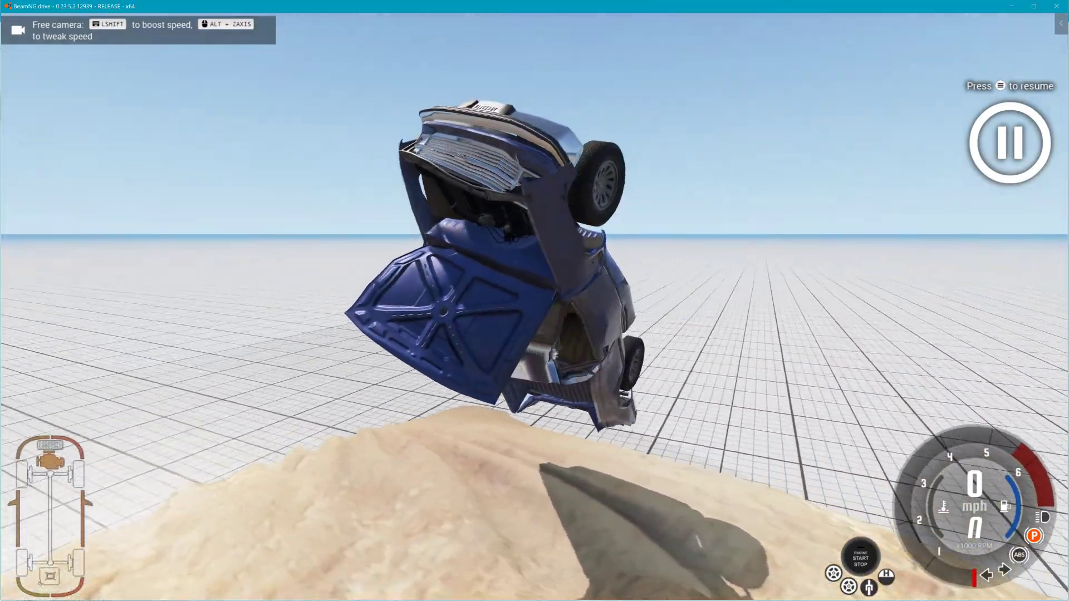
key(d)
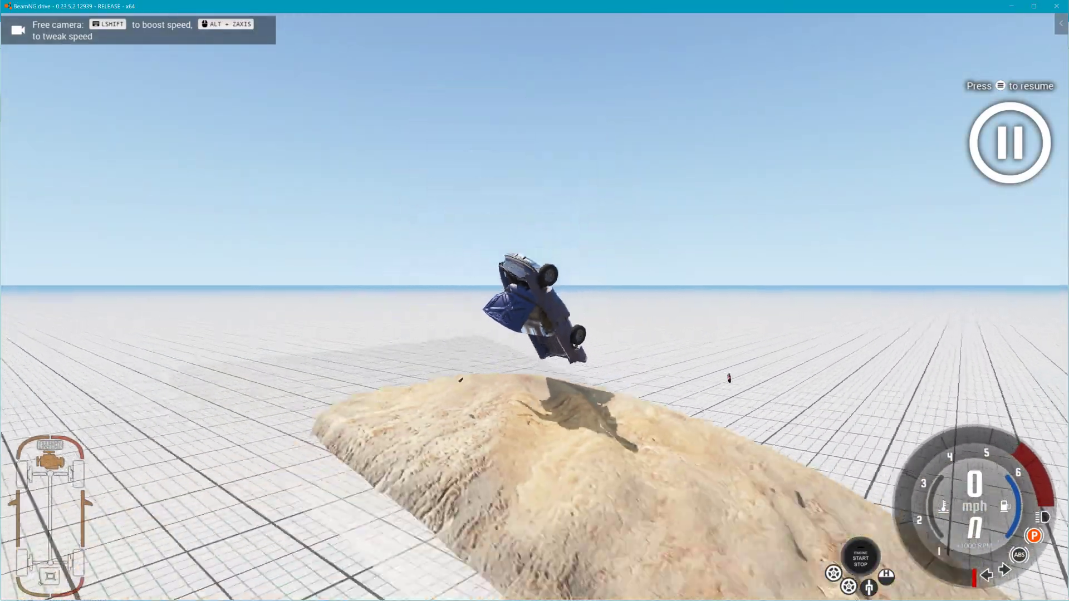
key(s)
key(d)
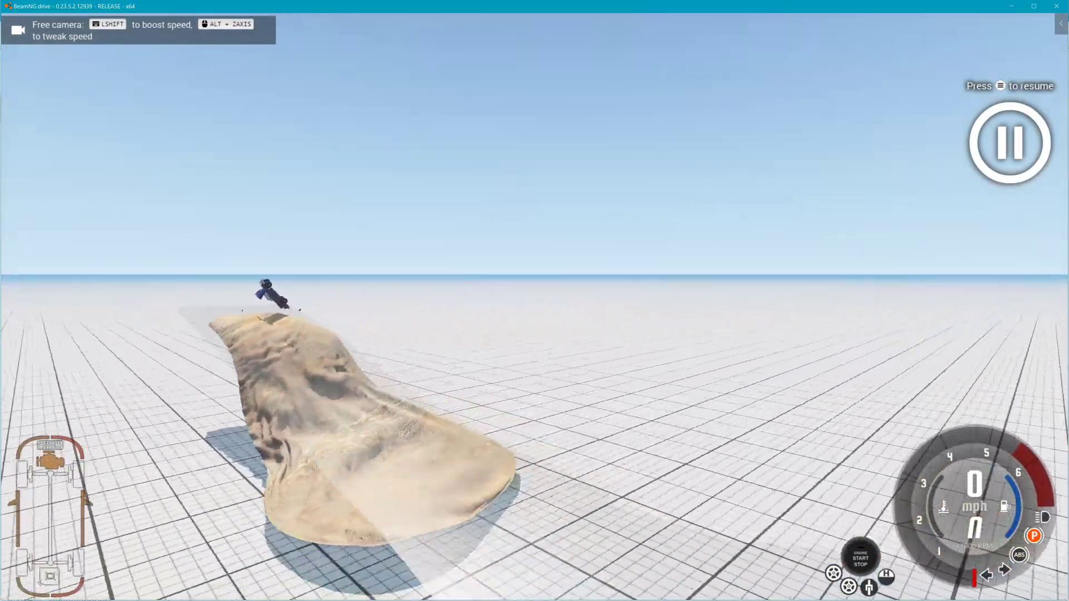
Run the physics simulation briefly and pause it again to check how the river's current moves the pickup
key(w)
right_drag(445, 368, 407, 322)
key(j)
key(j)
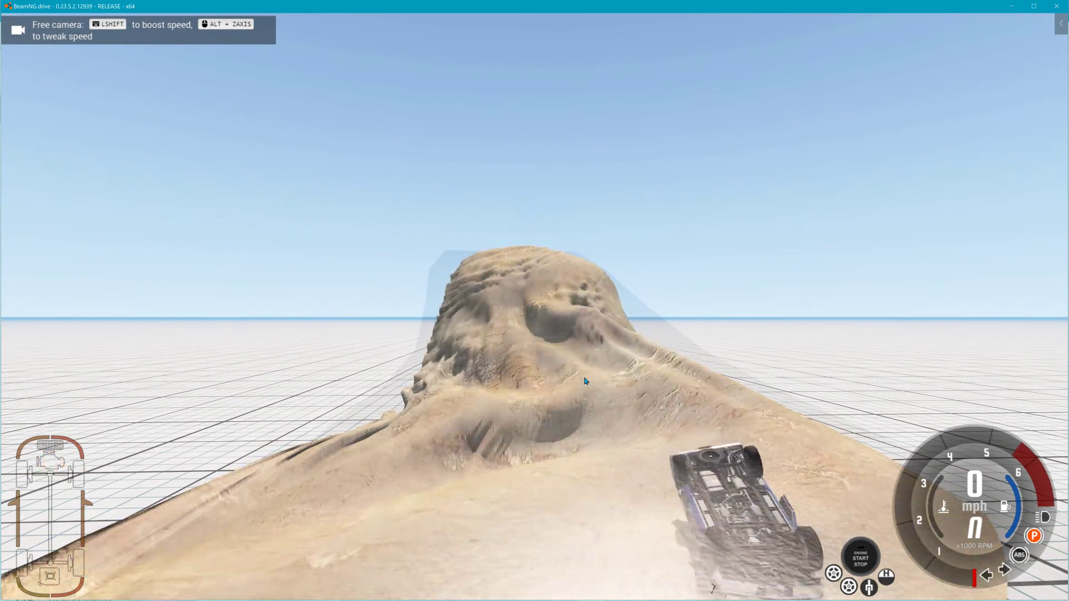
Lower the selected river node to a height of 2.7754 and drop the pickup at the camera's position to test the current
right_drag(585, 382, 891, 422)
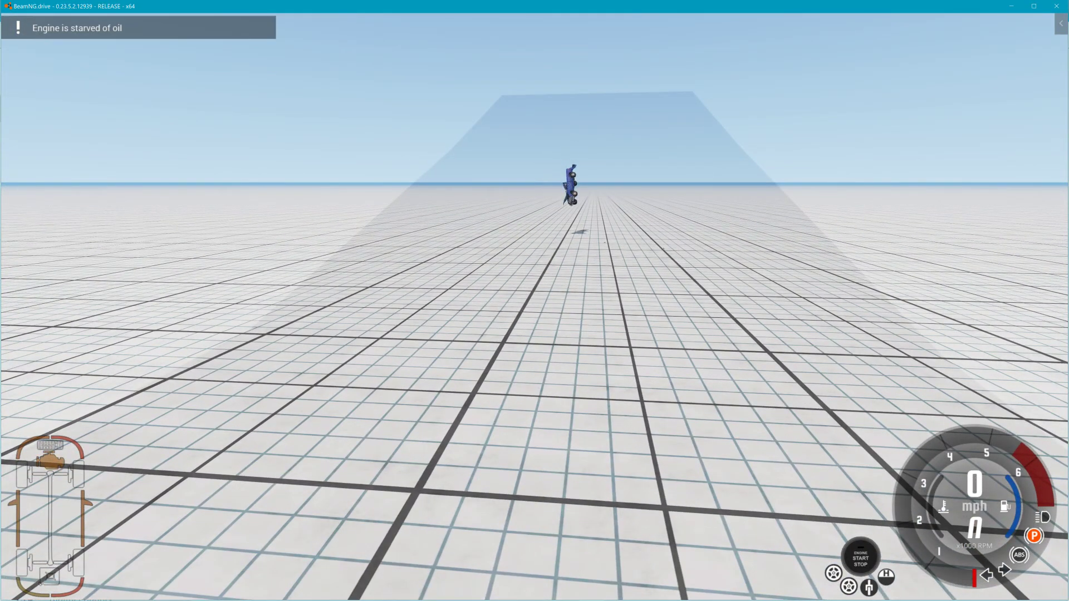
right_drag(534, 301, 257, 285)
key(F11)
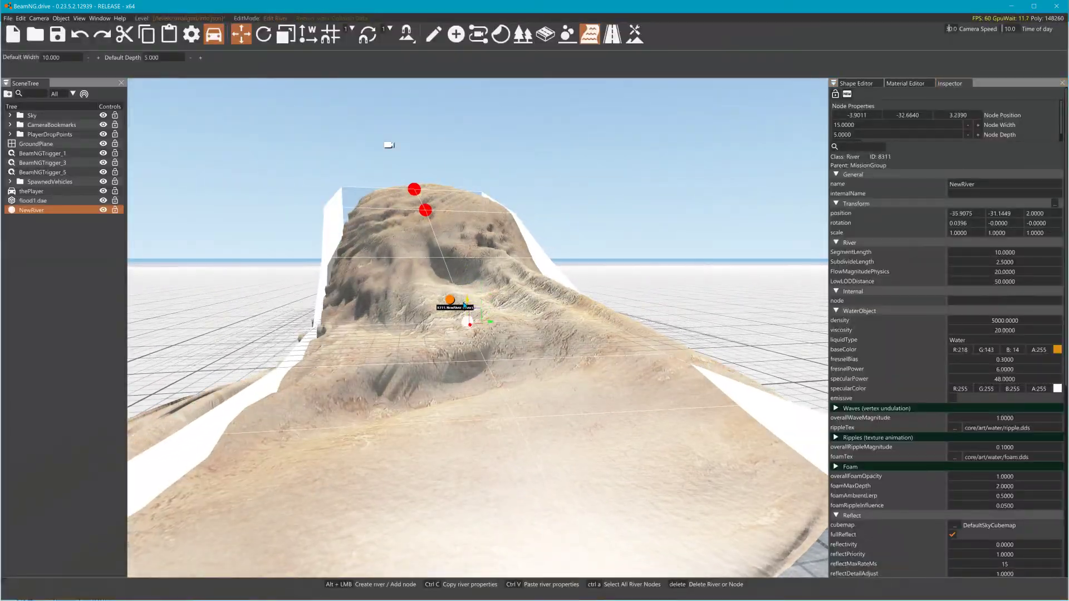
key(F11)
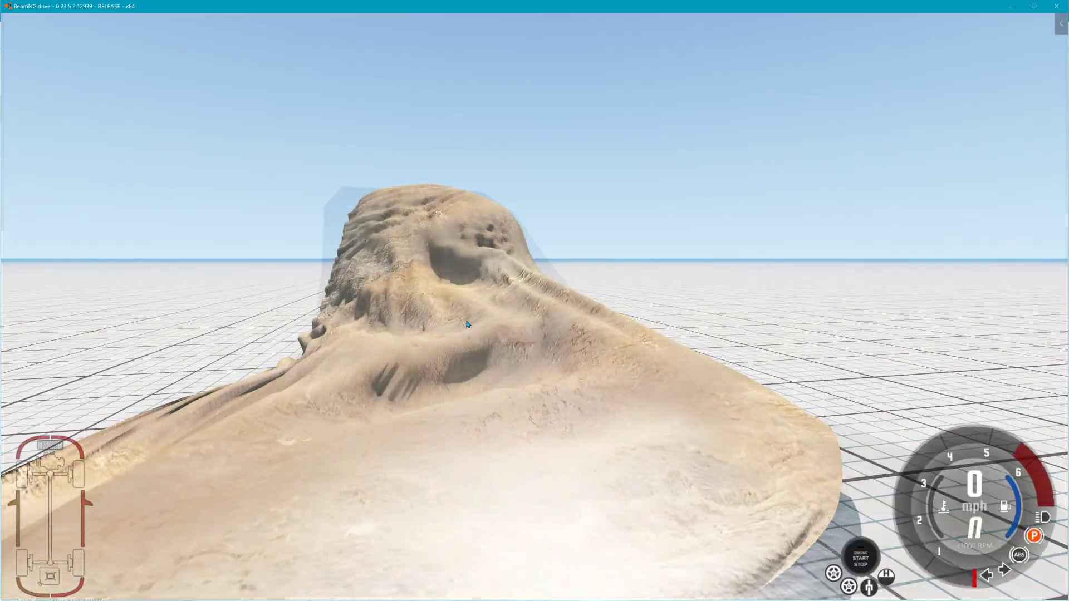
key(F7)
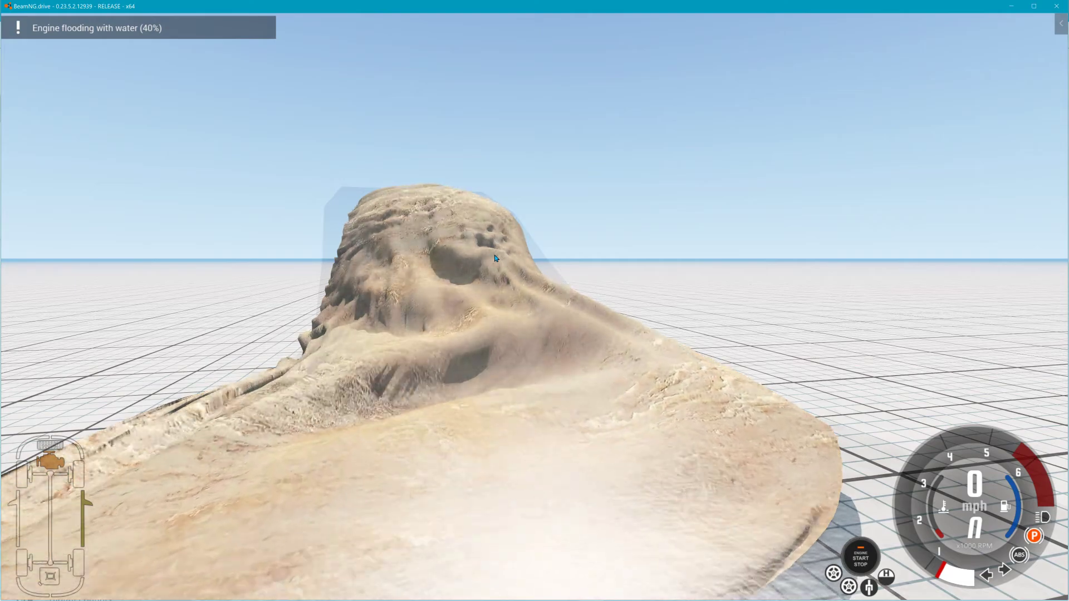
Reopen the world editor, move the flood1.dae mesh aside along Y to -10.9649, and bring it back to -34.6168
key(F11)
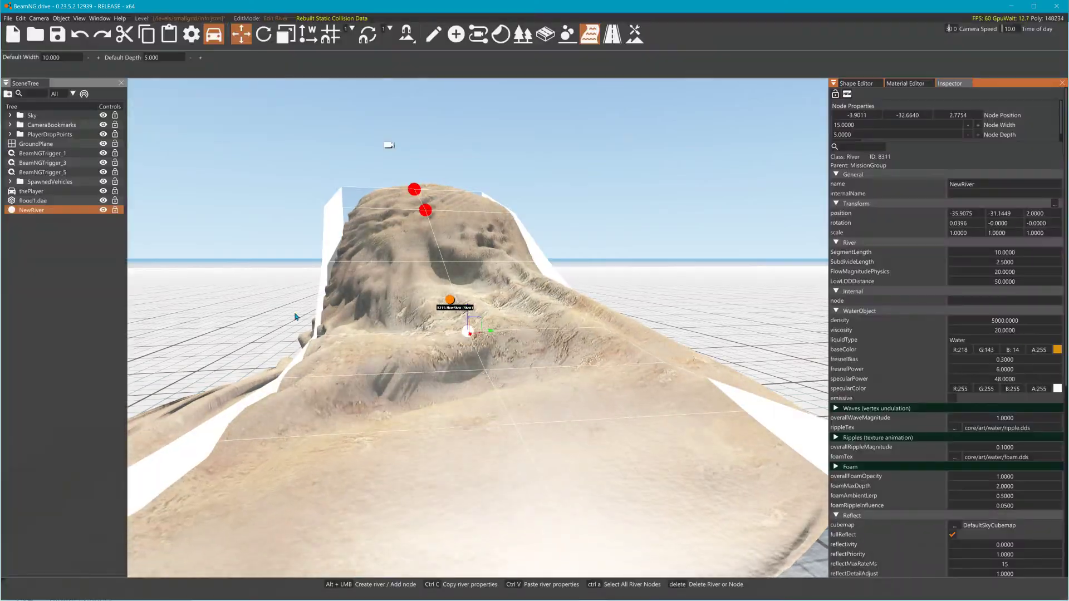
click(73, 199)
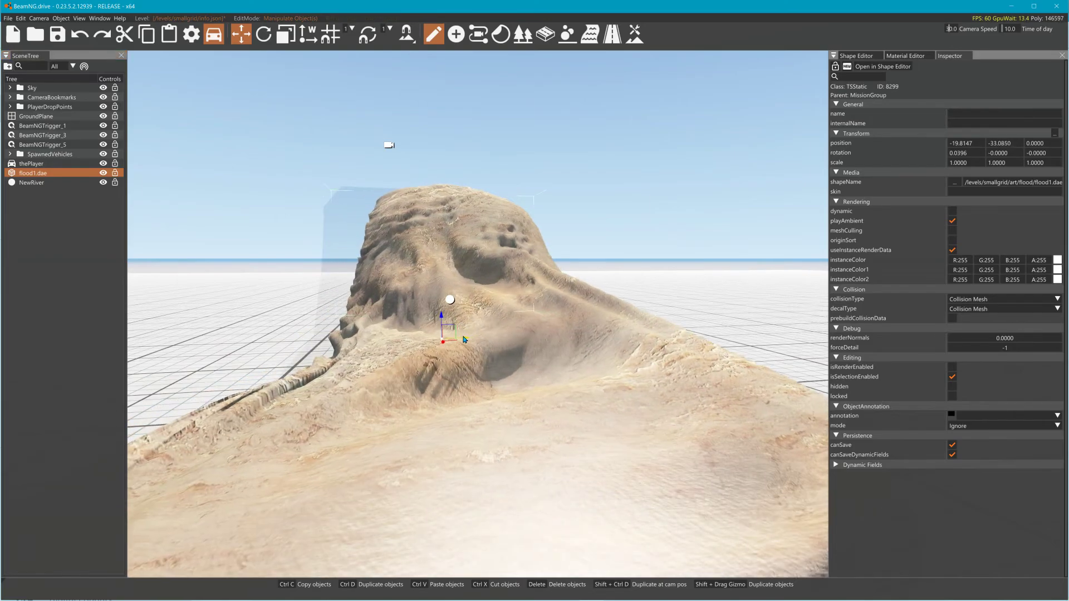
drag(528, 338, 812, 345)
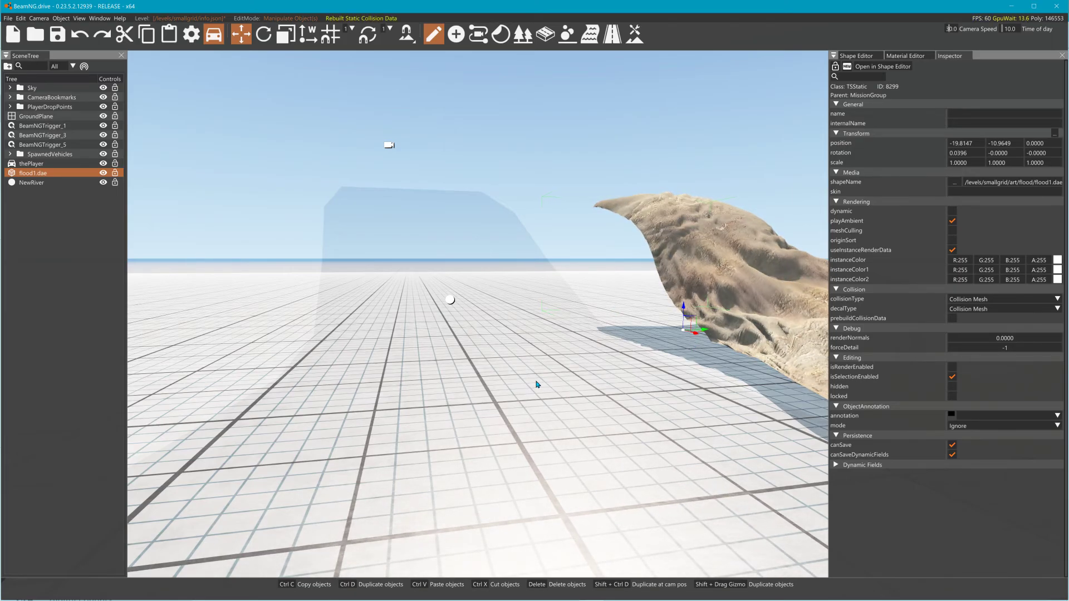
key(r)
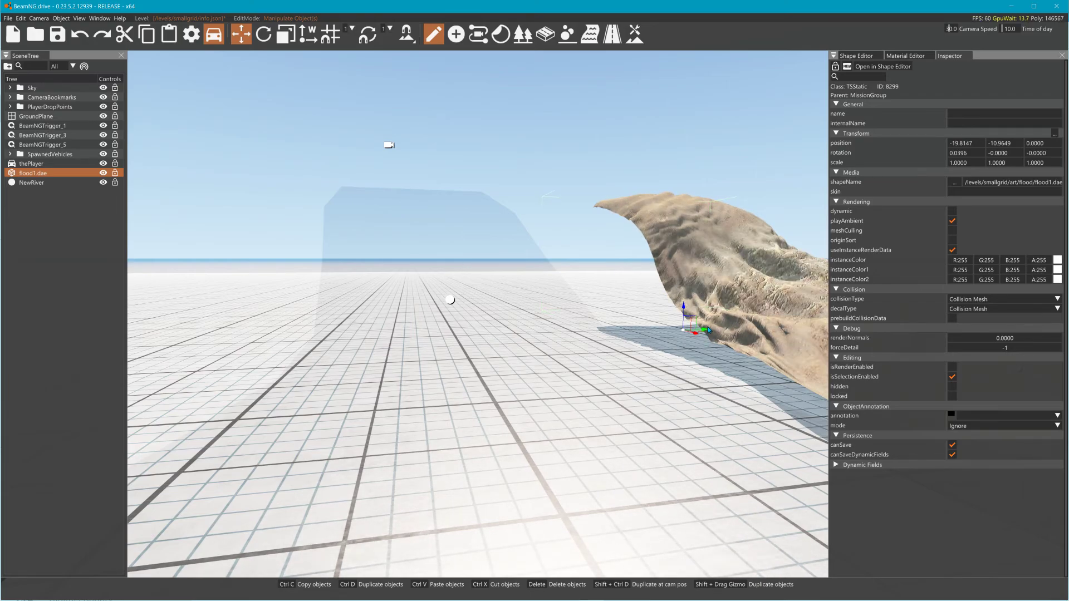
drag(707, 326, 453, 366)
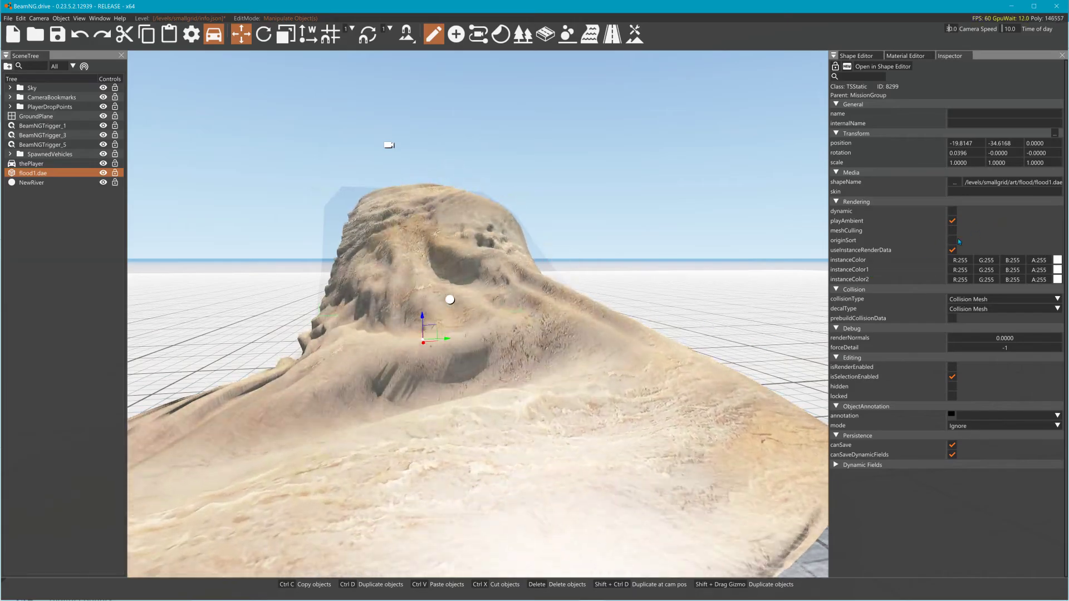
Select NewRiver together with the flood1.dae mesh and duplicate the pair beside the original along the Y axis
right_drag(629, 285, 616, 287)
key(s)
right_drag(478, 314, 472, 315)
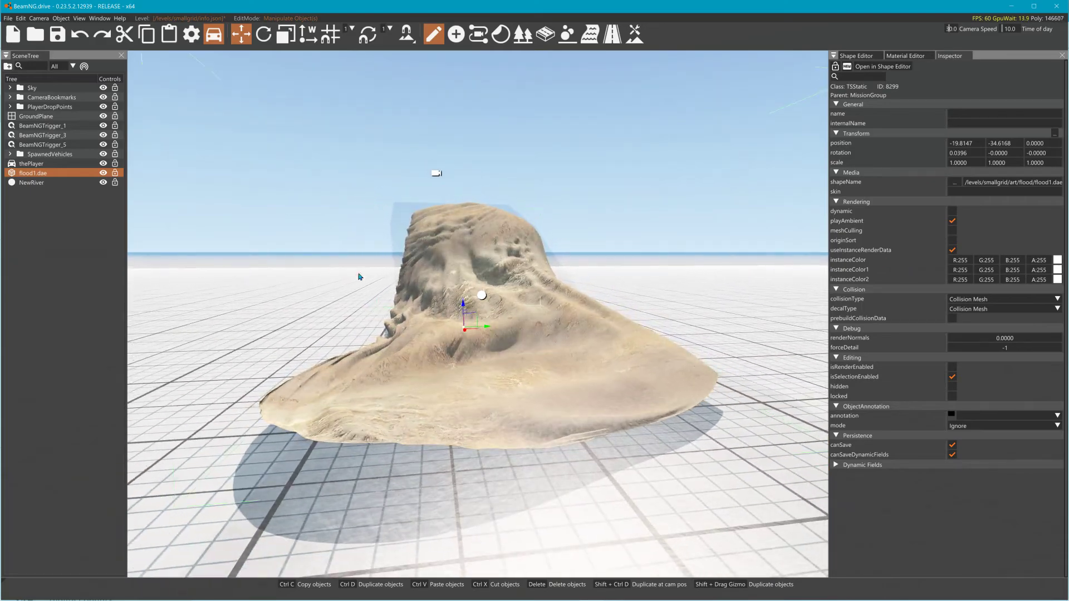
ctrl+click(21, 182)
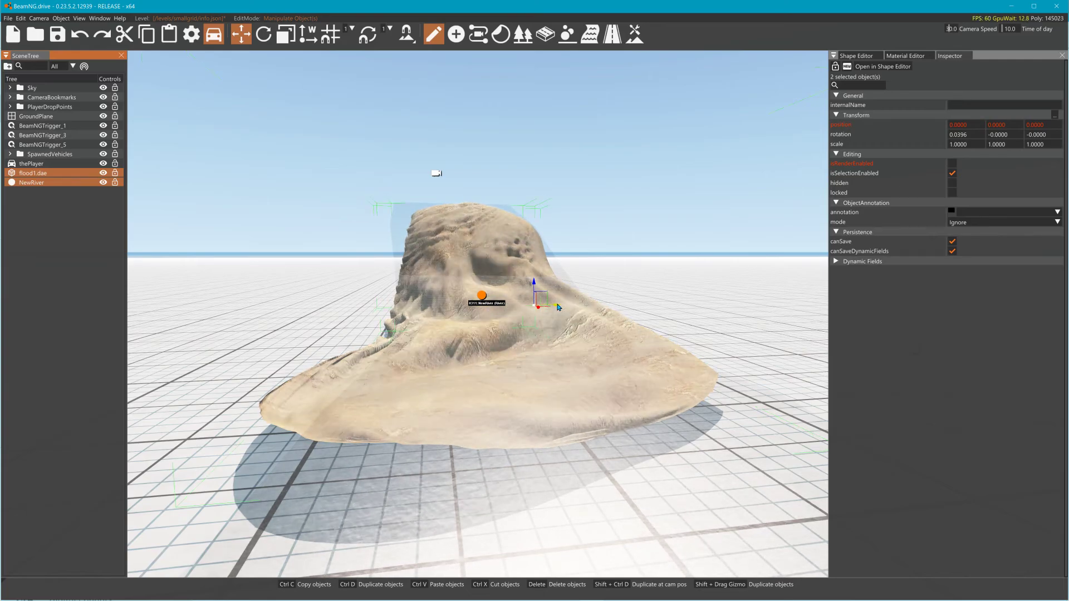
shift+drag(557, 308, 870, 330)
Rotate the duplicated mesh and river together to about -7.47 on the first axis and 41.25 on the third
mouse_move(780, 328)
right_down()
mouse_move(824, 328)
mouse_move(794, 329)
right_up()
key(2)
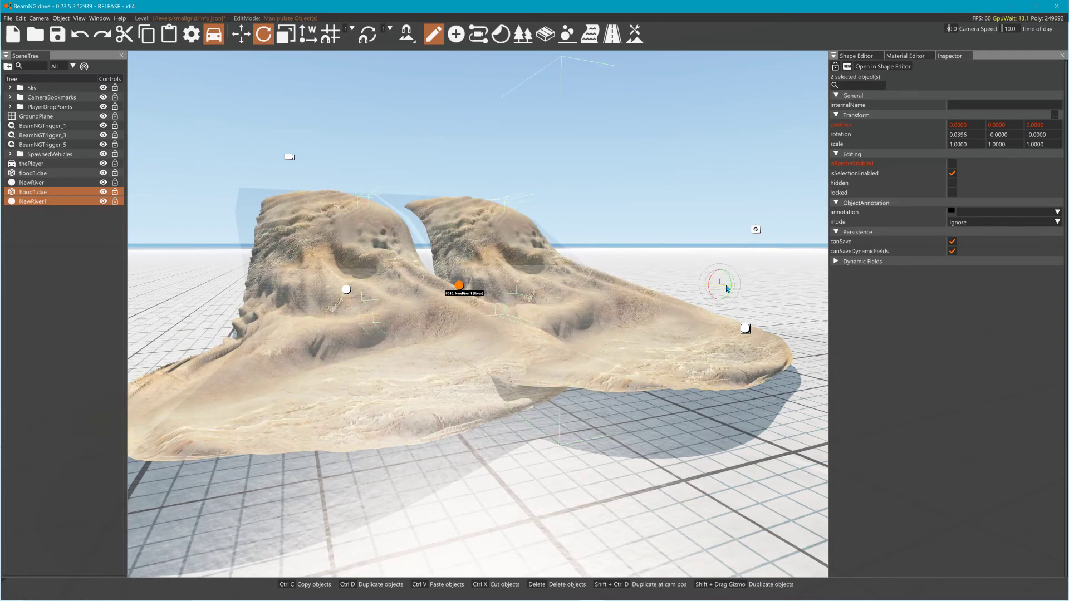
drag(722, 292, 698, 280)
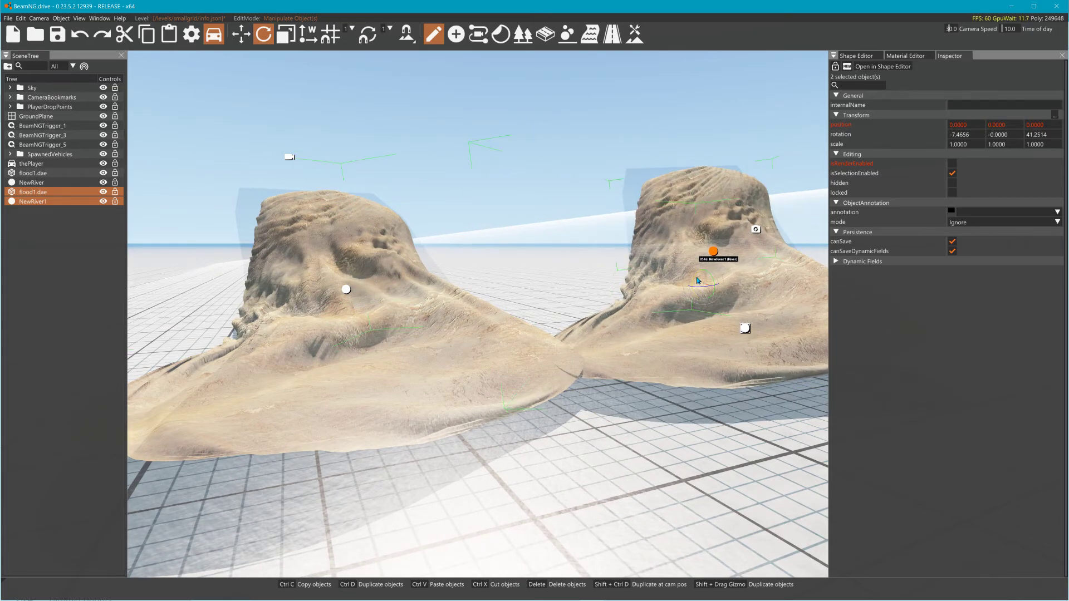
key(1)
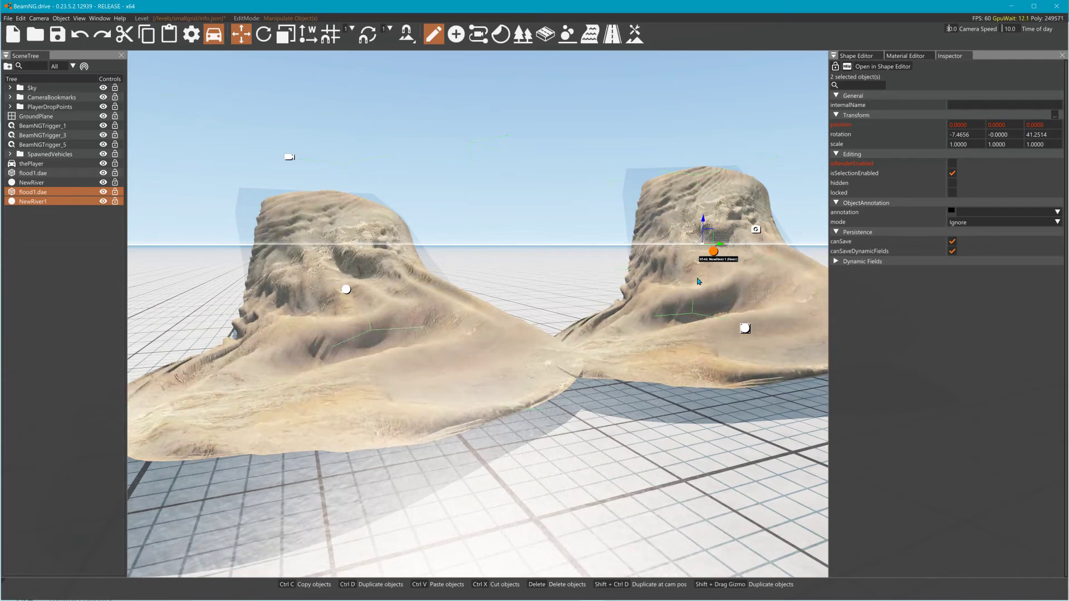
shift+drag(699, 250, 590, 251)
click(590, 247)
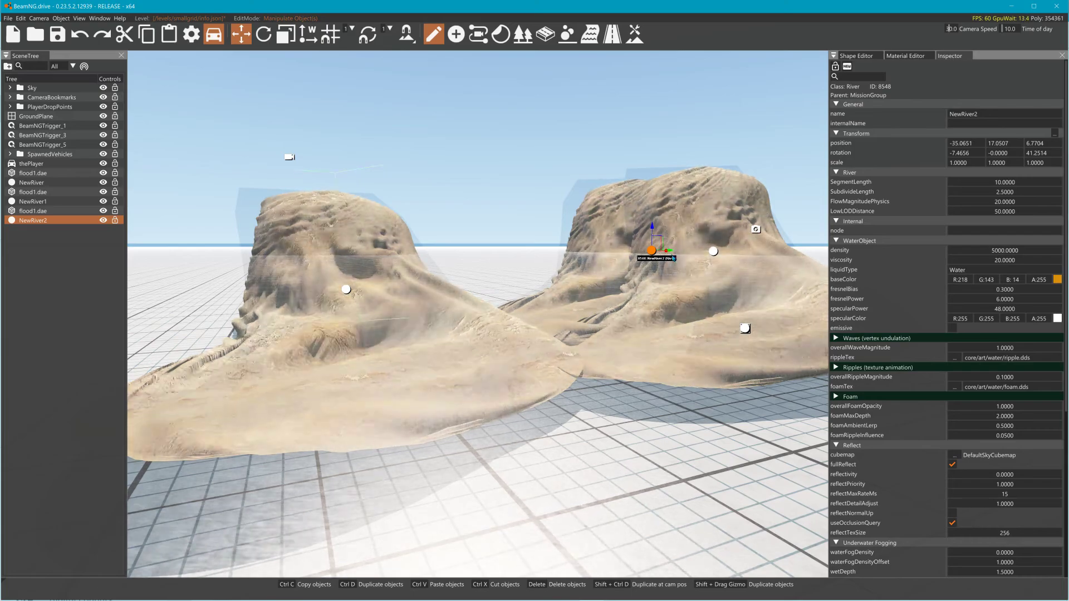
drag(672, 255, 626, 256)
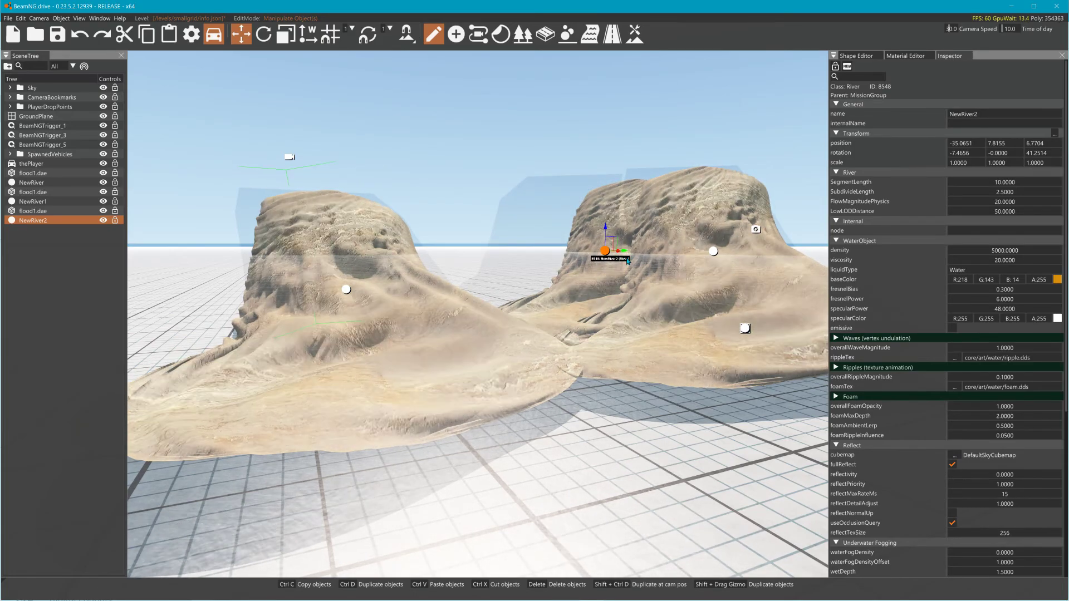
key(ctrl+z)
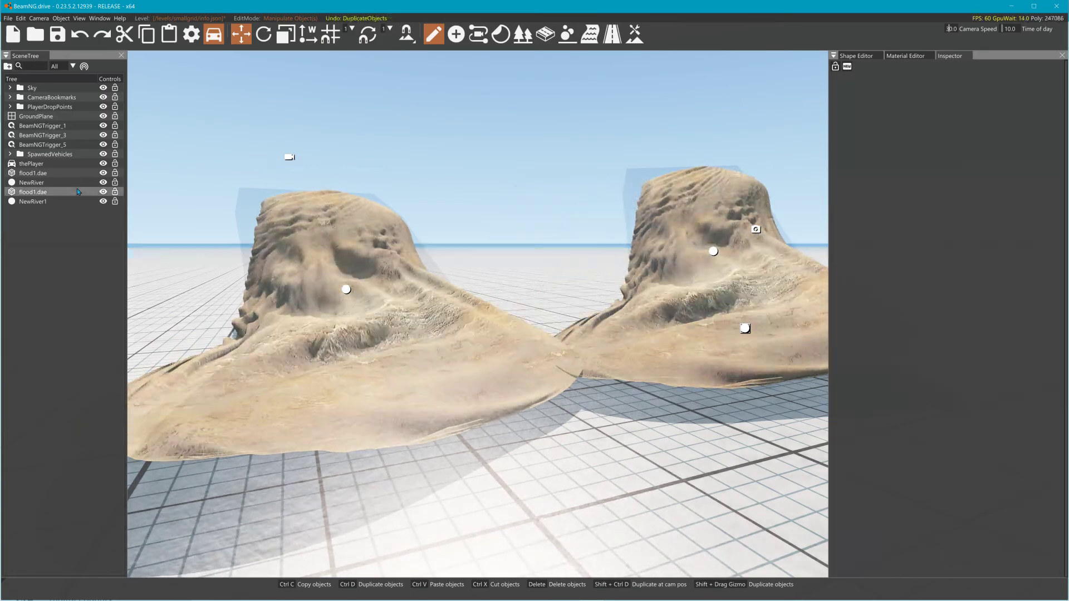
Duplicate the second flood1.dae and NewRiver1 pair between the two existing meshes and rotate the copy to 0.5593, -1.5376, 29.4471
click(78, 192)
click(78, 202)
ctrl+click(78, 192)
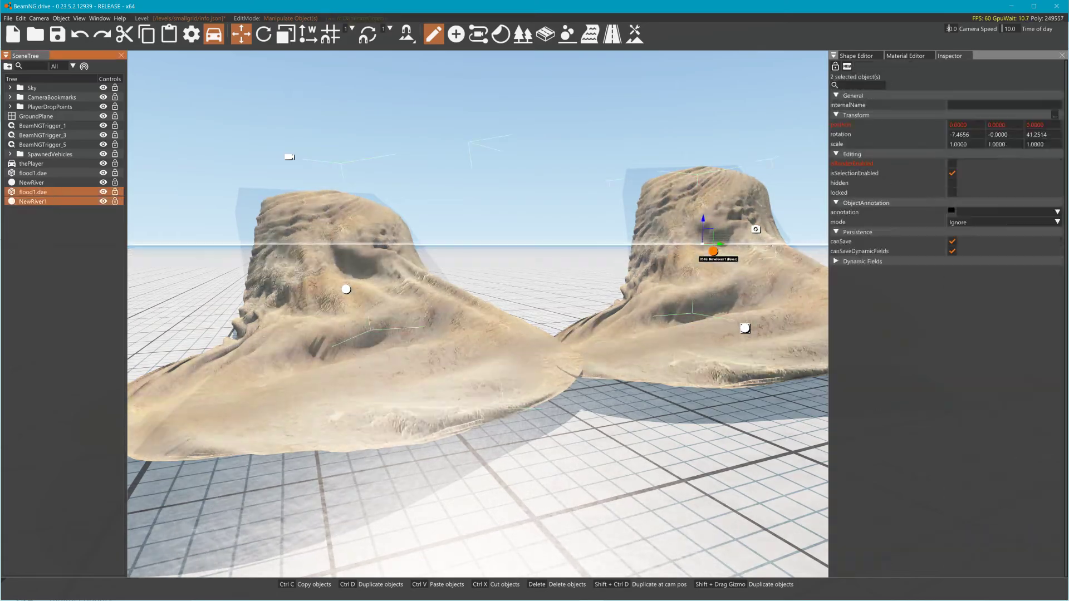
drag(720, 247, 460, 260)
key(e)
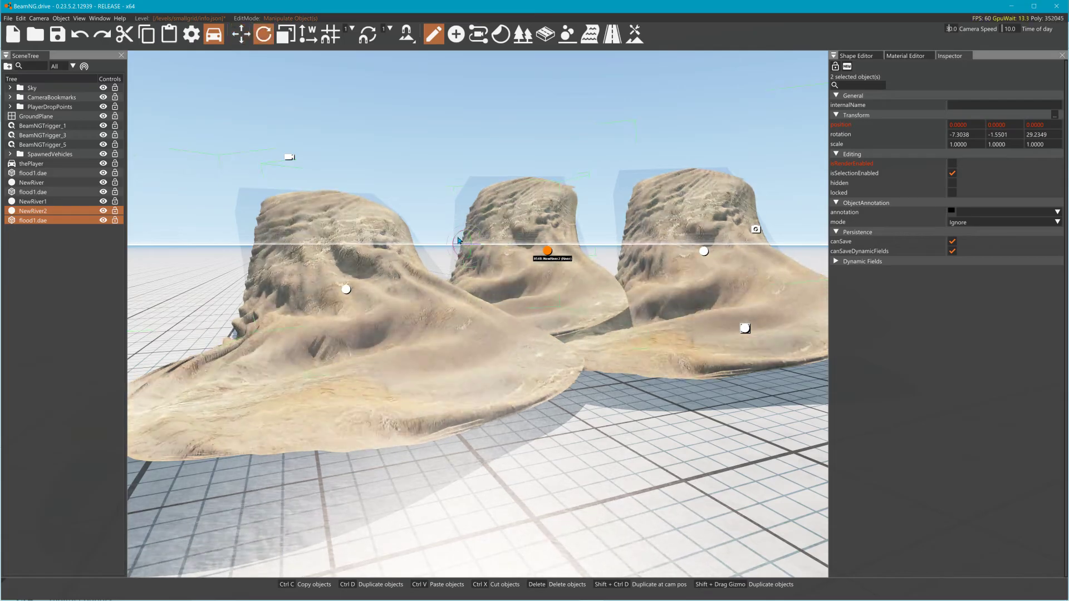
drag(459, 237, 461, 244)
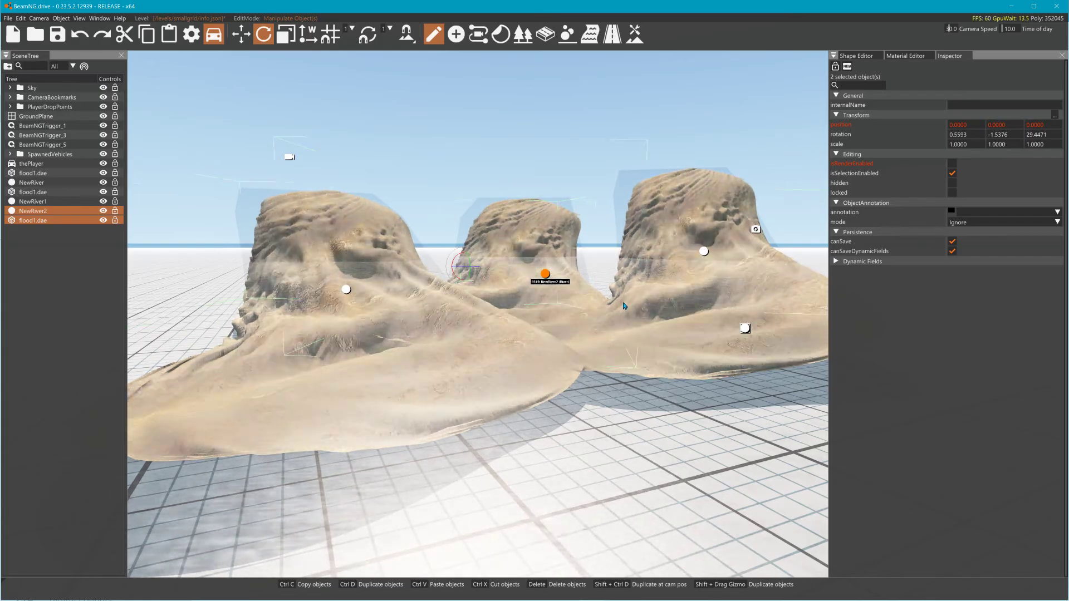
Examine the three flood meshes and their rivers from the front and from above, in and out of the world editor
mouse_move(623, 307)
right_down()
mouse_move(723, 206)
mouse_move(607, 234)
mouse_move(629, 233)
mouse_move(631, 316)
right_up()
key(w)
key(s)
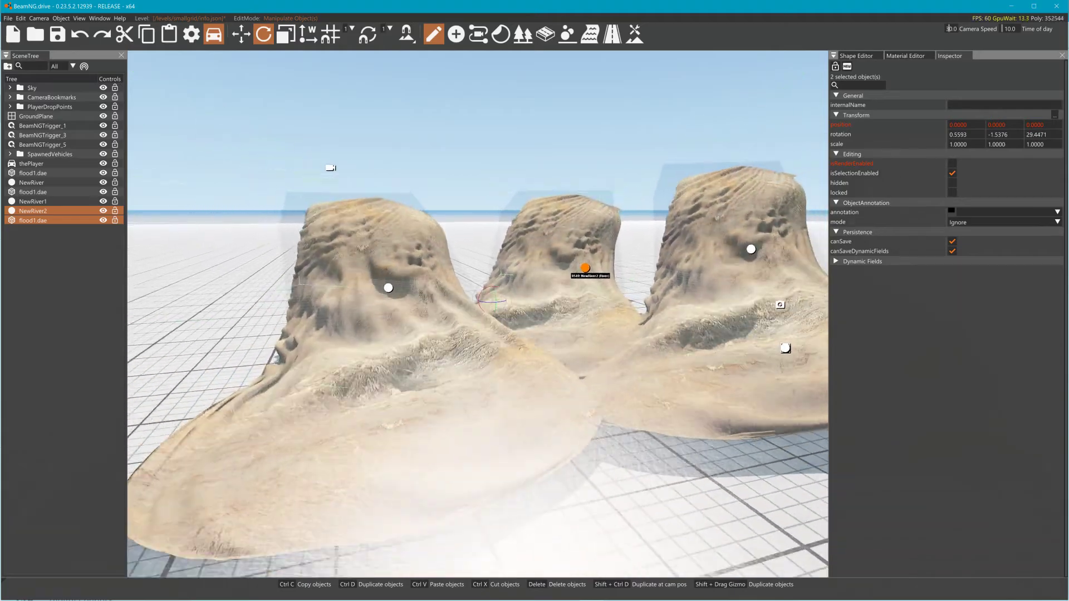
key(s)
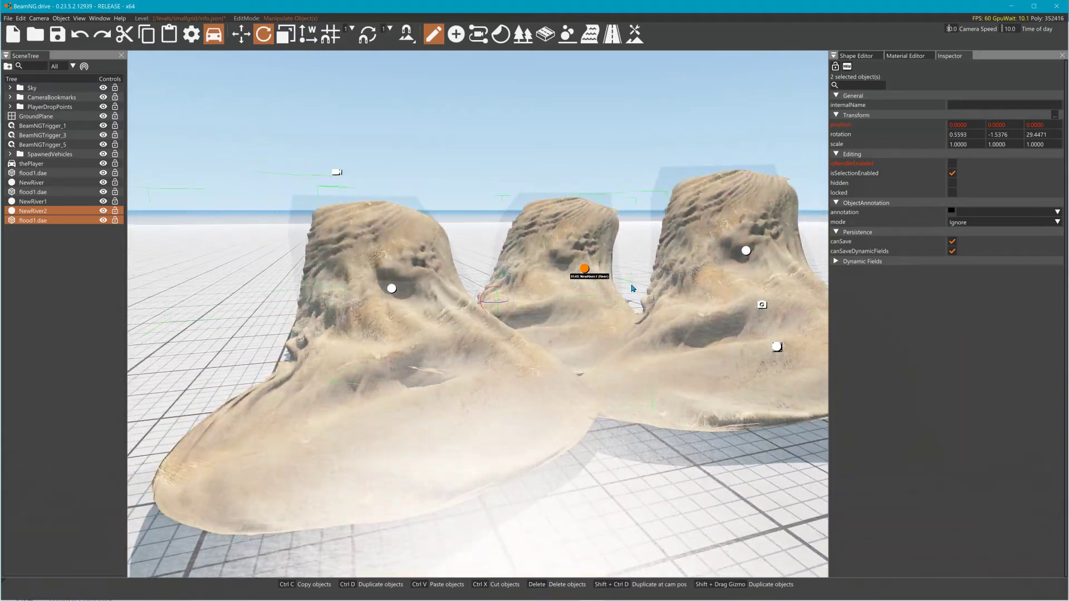
key(F11)
key(F11)
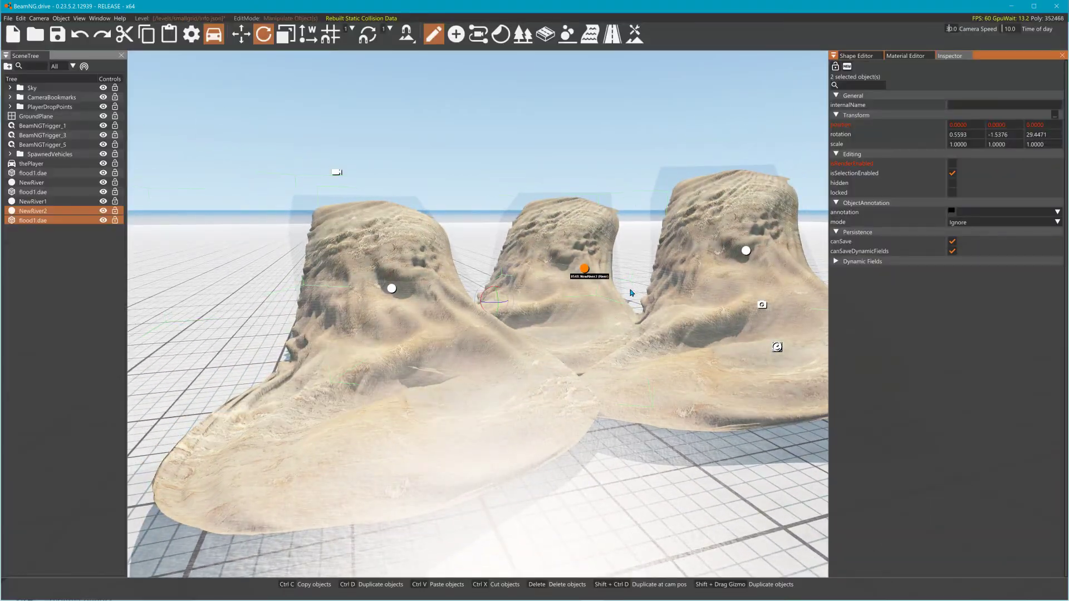
key(F11)
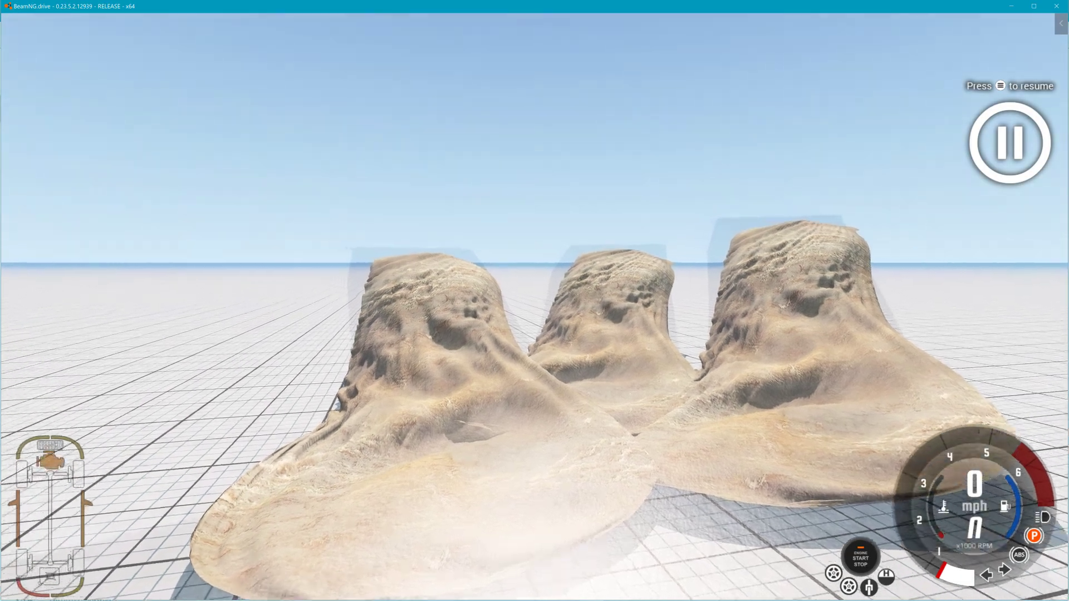
key(w)
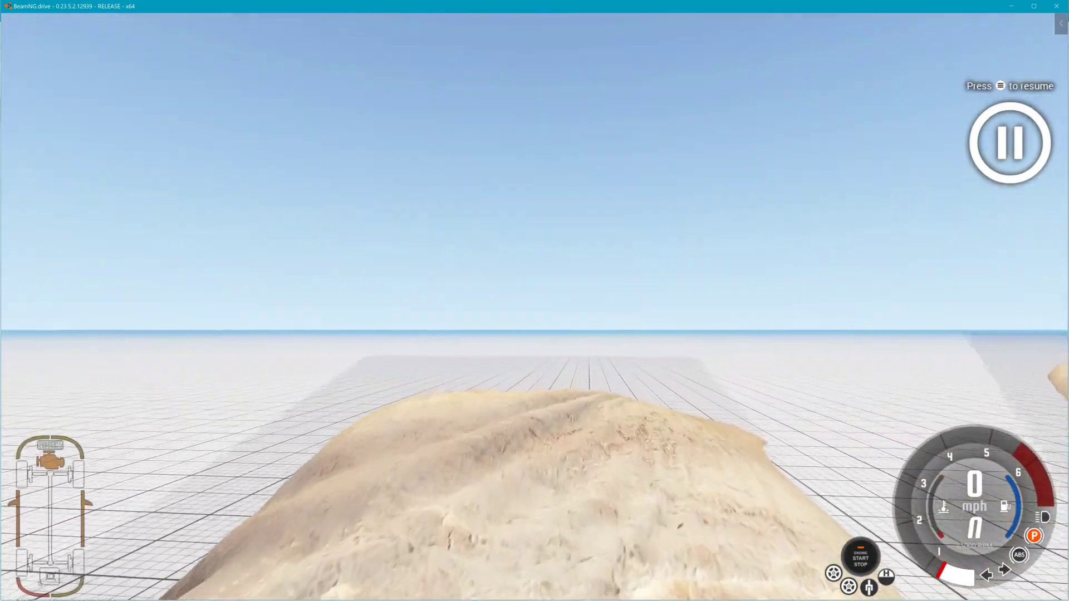
key(w)
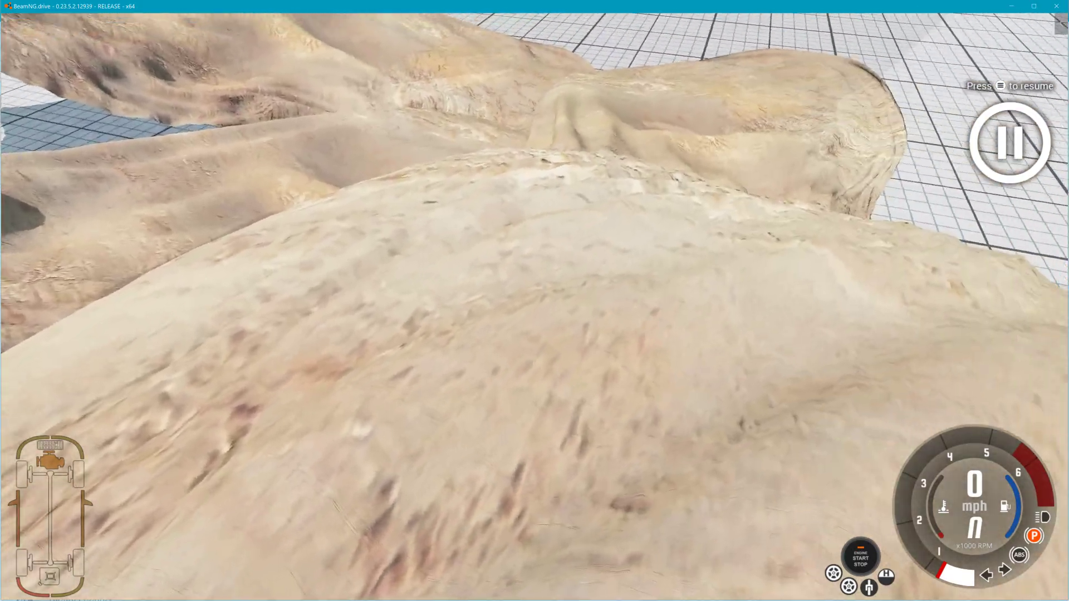
key(s)
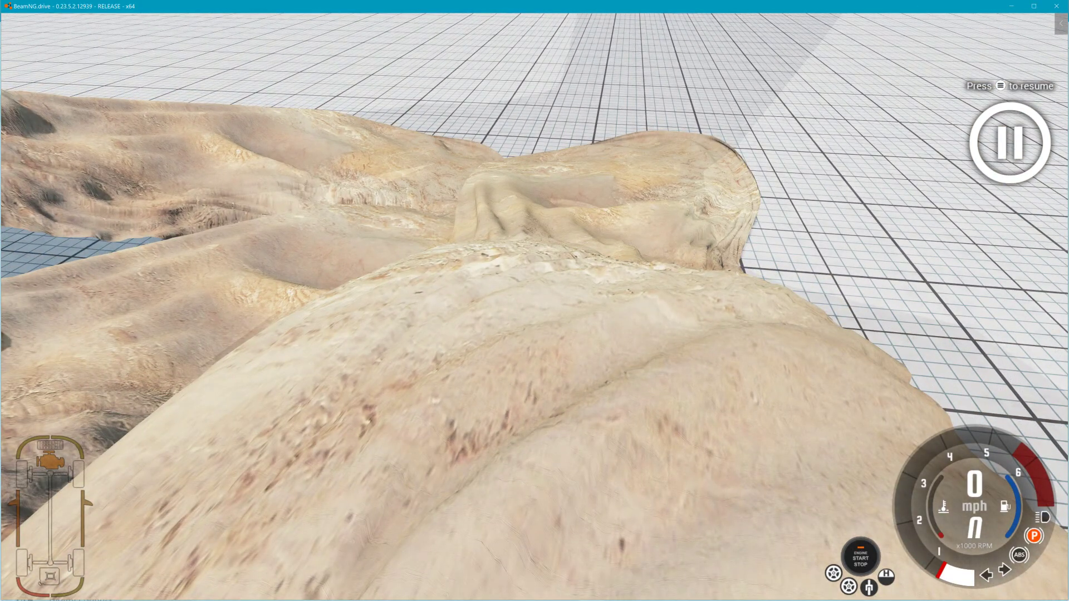
key(F11)
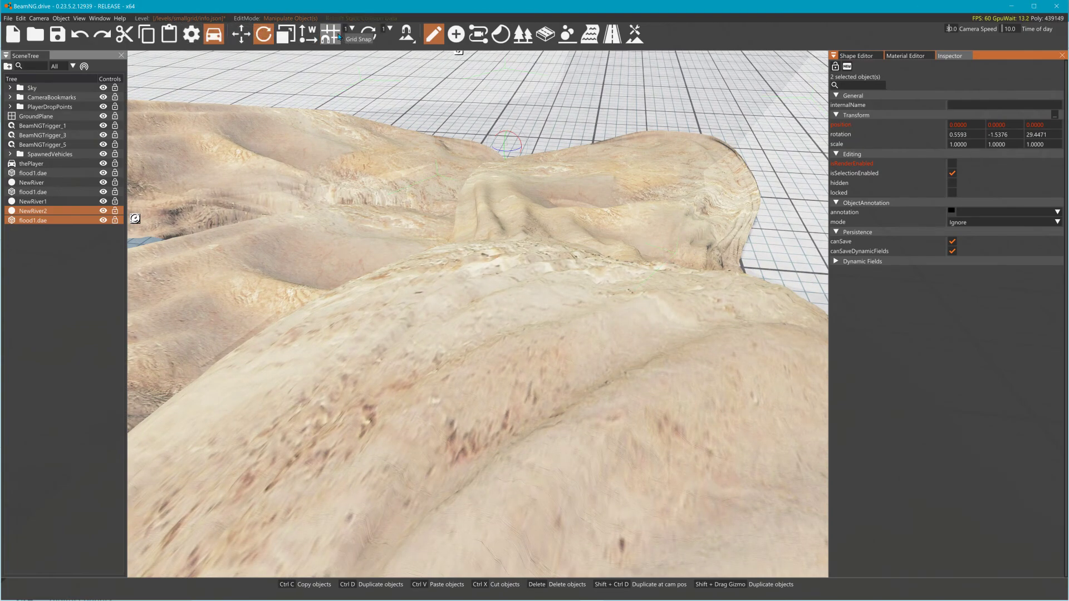
key(F11)
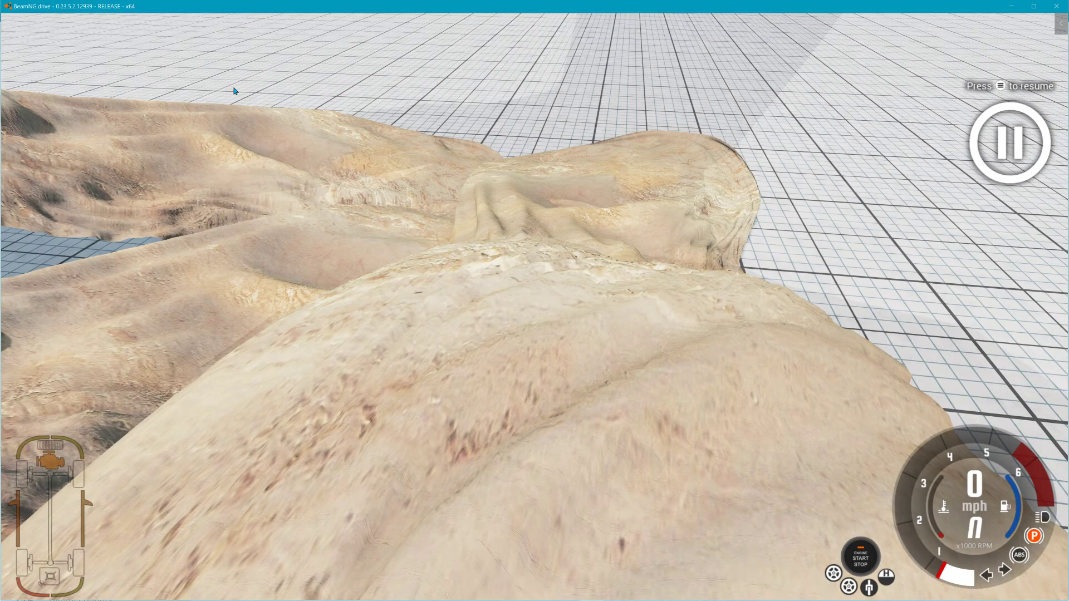
Spawn the terry mod model as a new vehicle on the flood mesh and switch to the free camera
key(Escape)
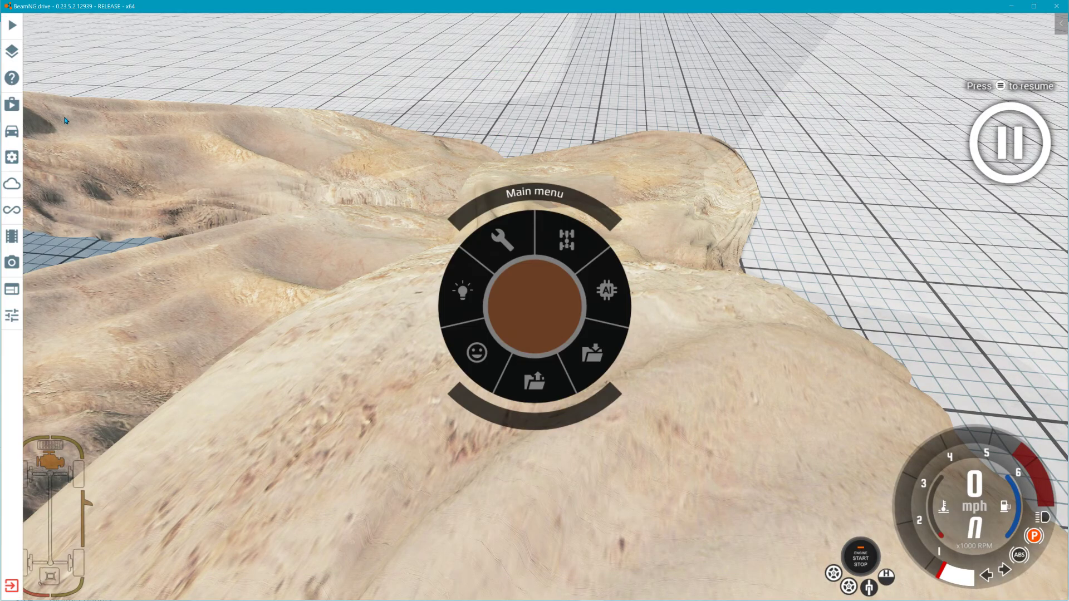
click(12, 131)
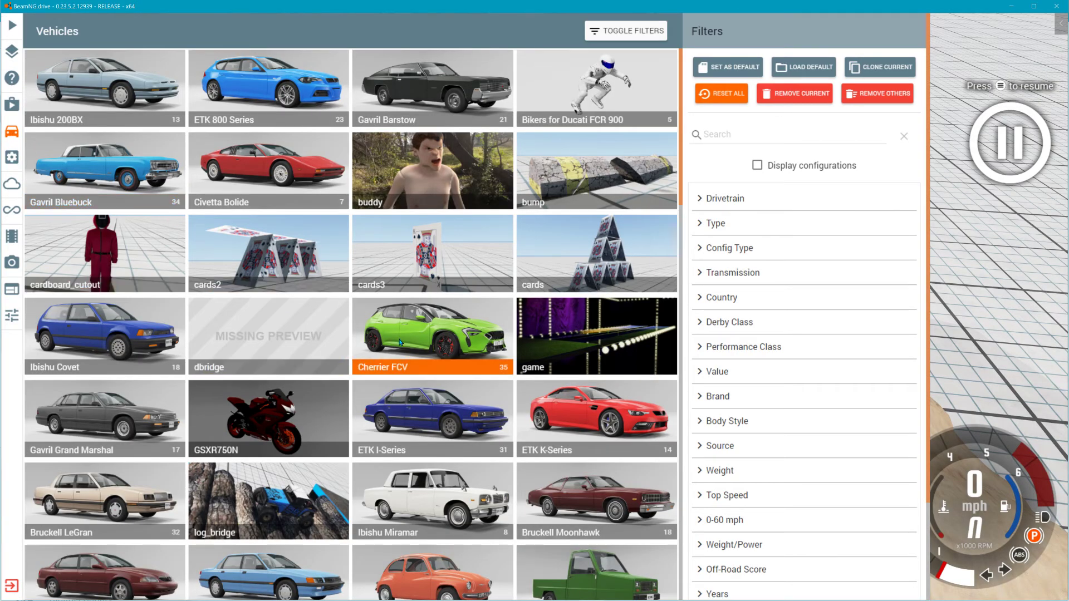
scroll(401, 368, down, 5)
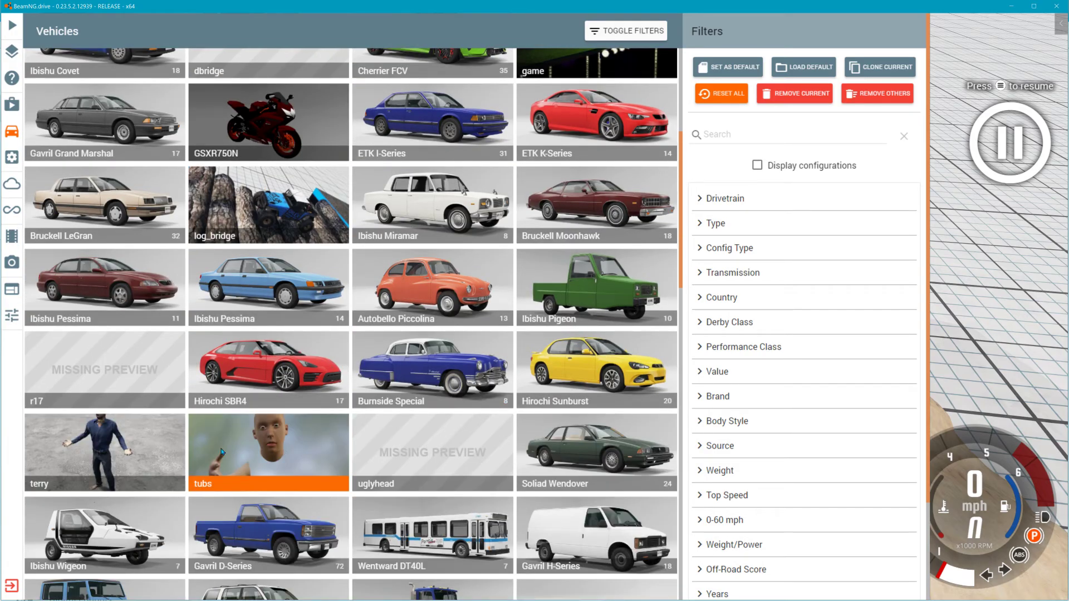
click(154, 452)
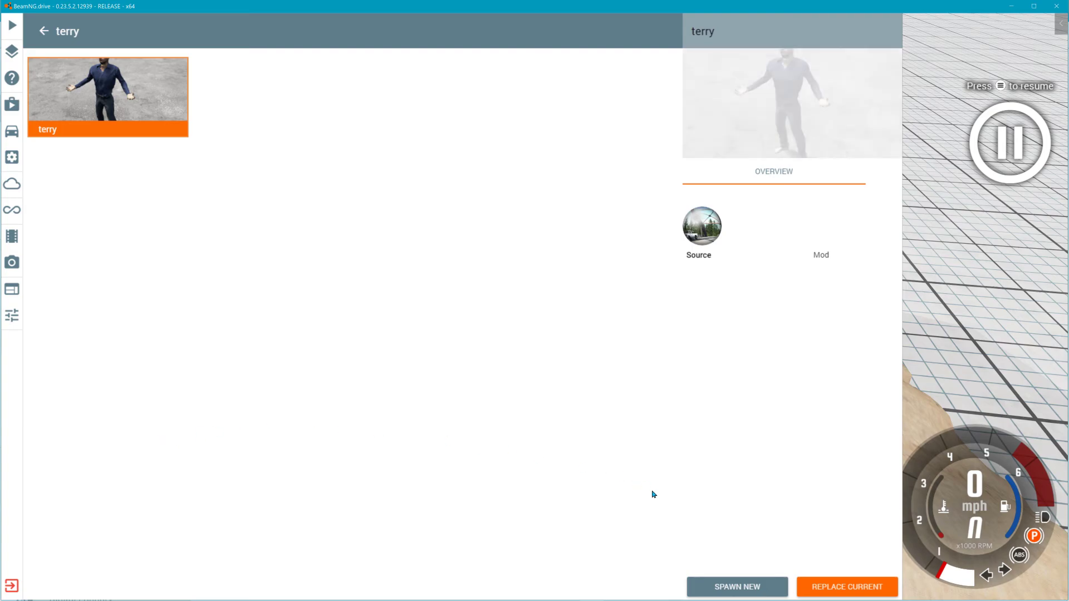
click(738, 587)
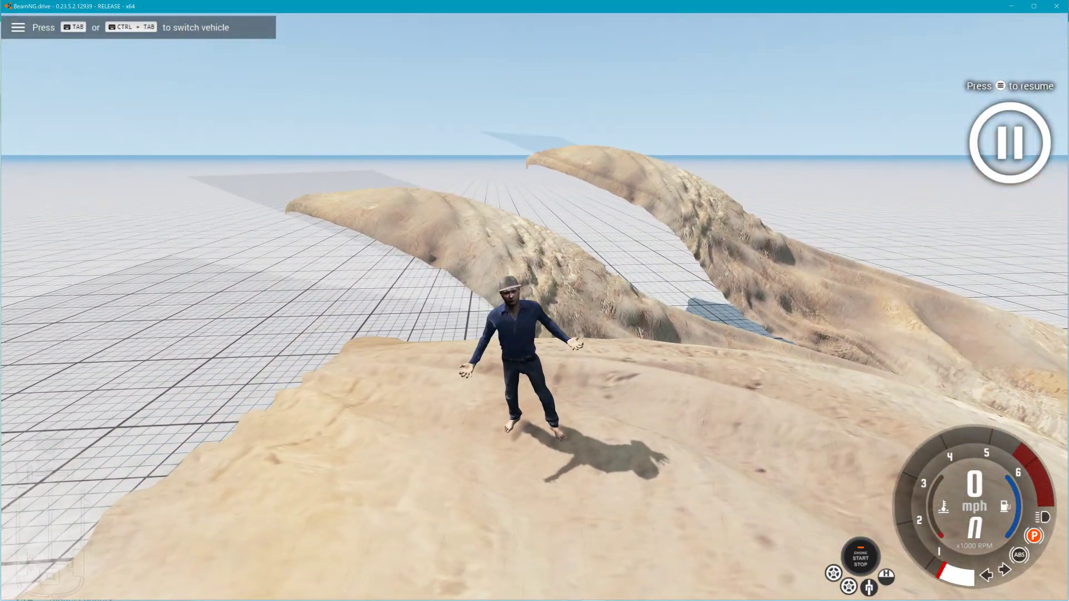
key(shift+c)
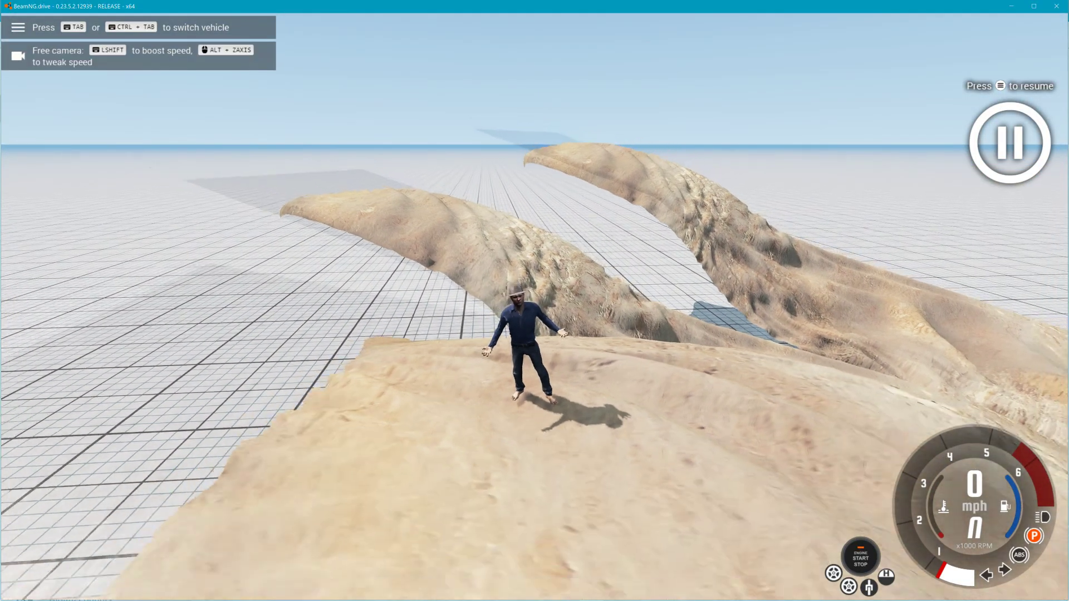
Spawn the log_bridge mod as a new vehicle near the flood meshes
key(w)
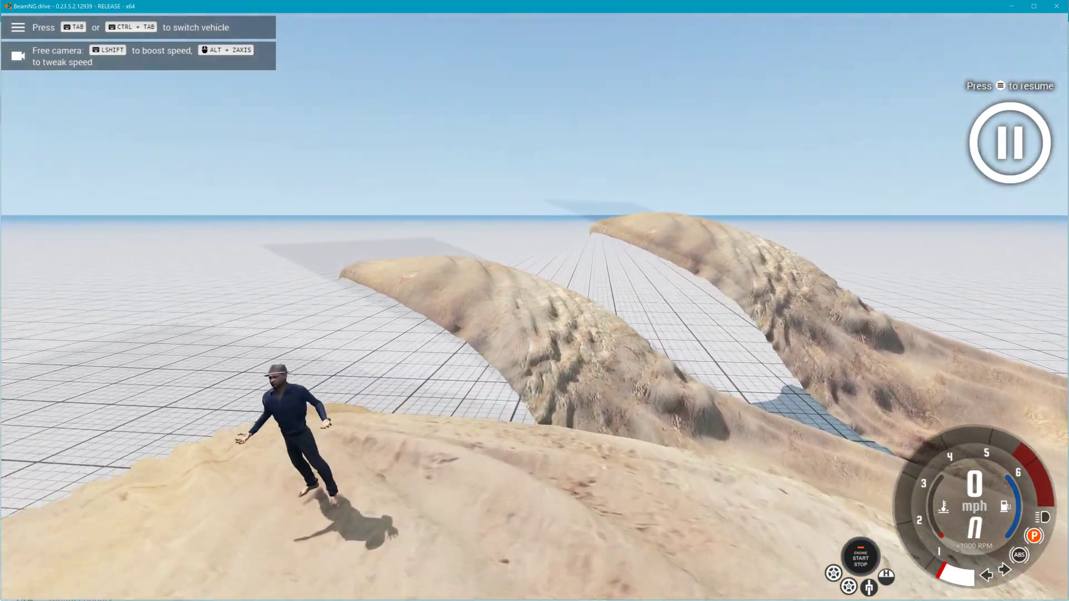
key(w)
key(a)
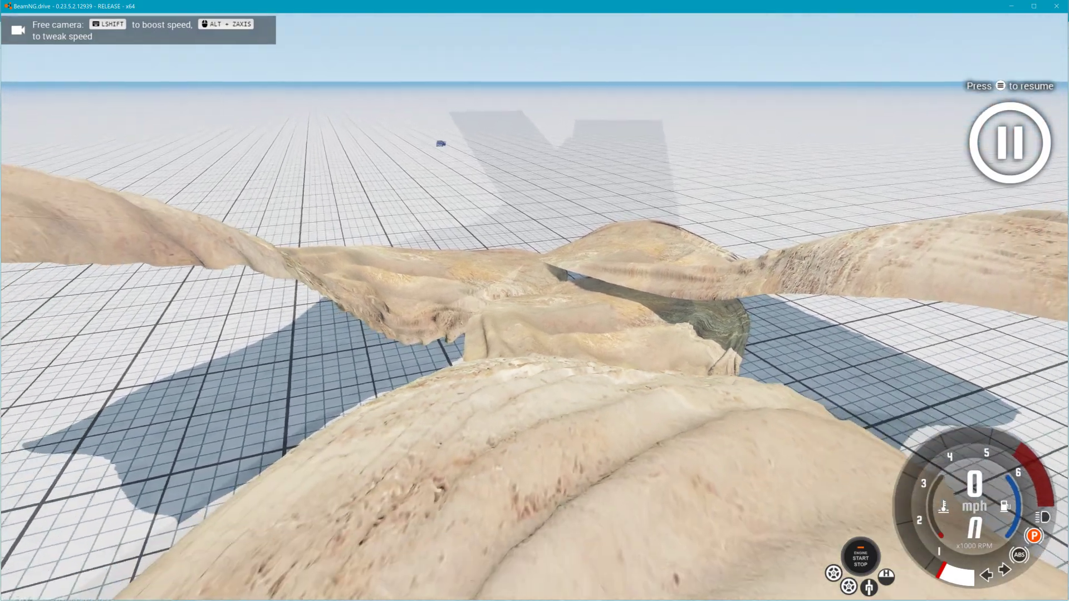
key(s)
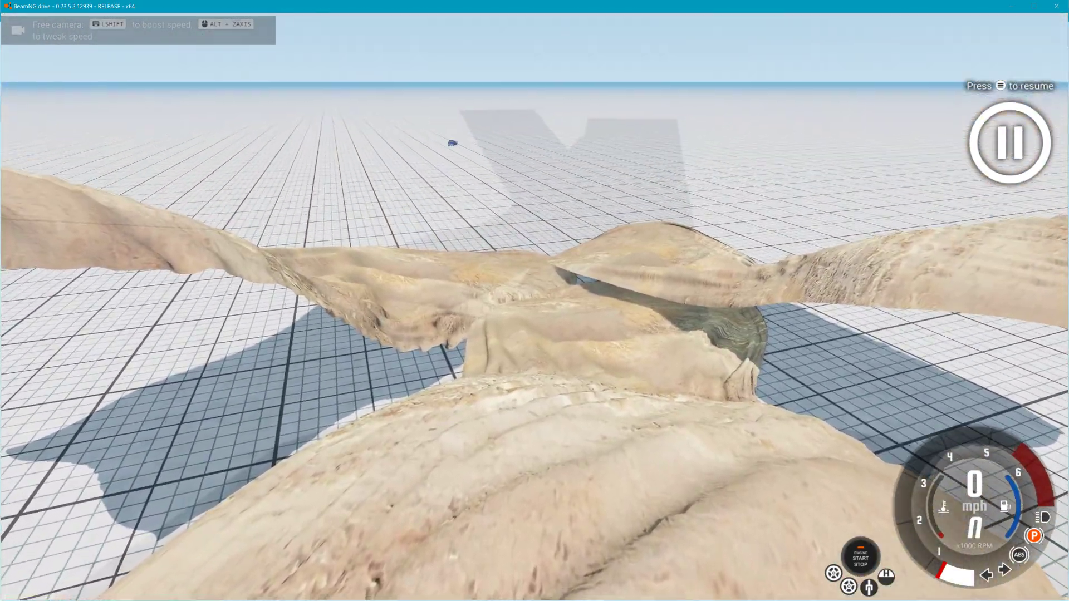
key(Escape)
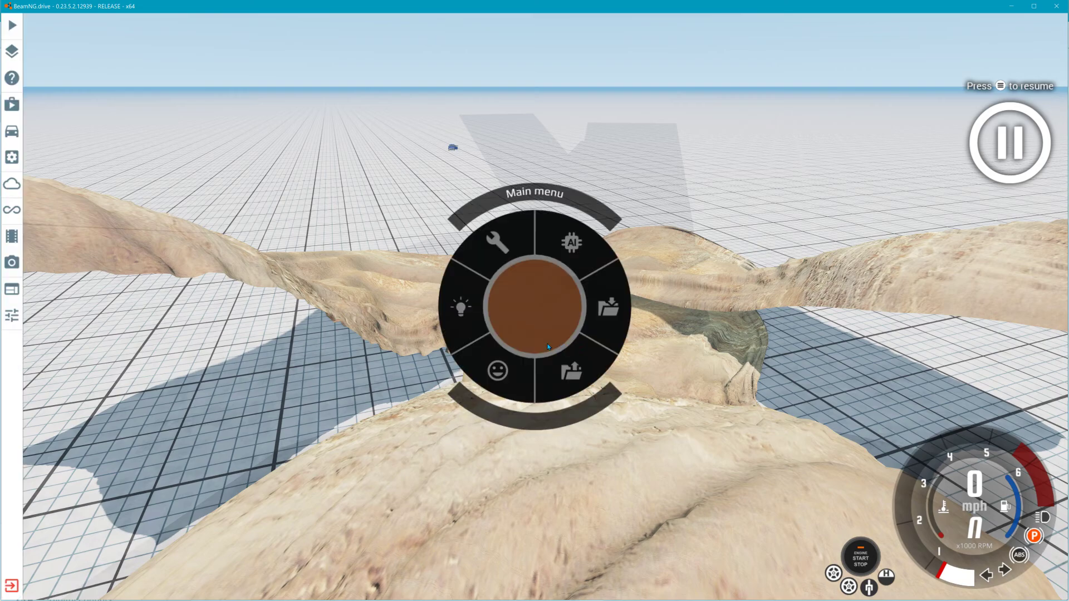
click(14, 132)
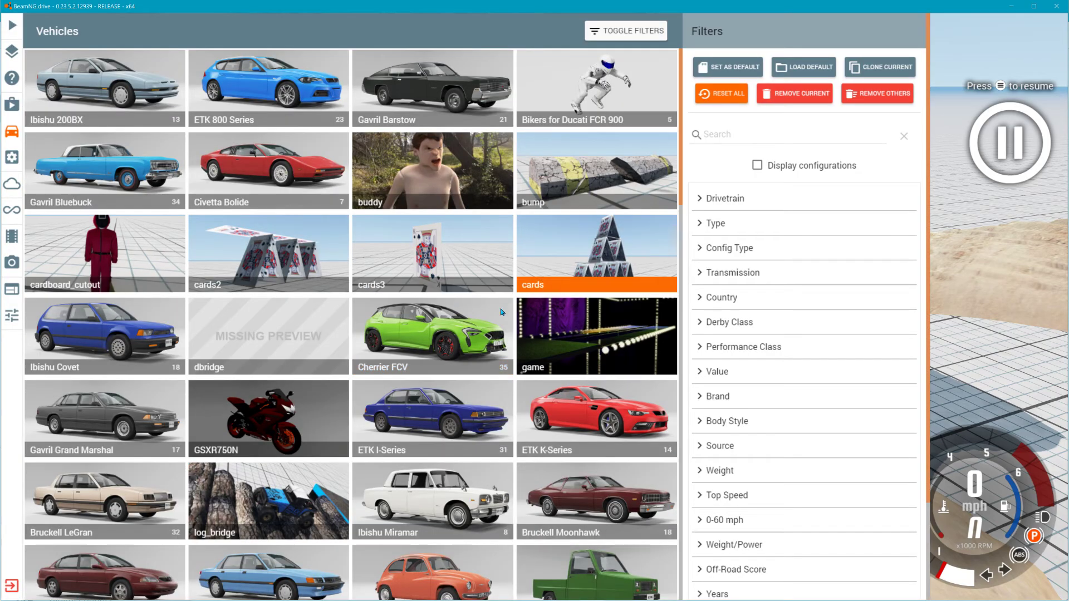
click(249, 506)
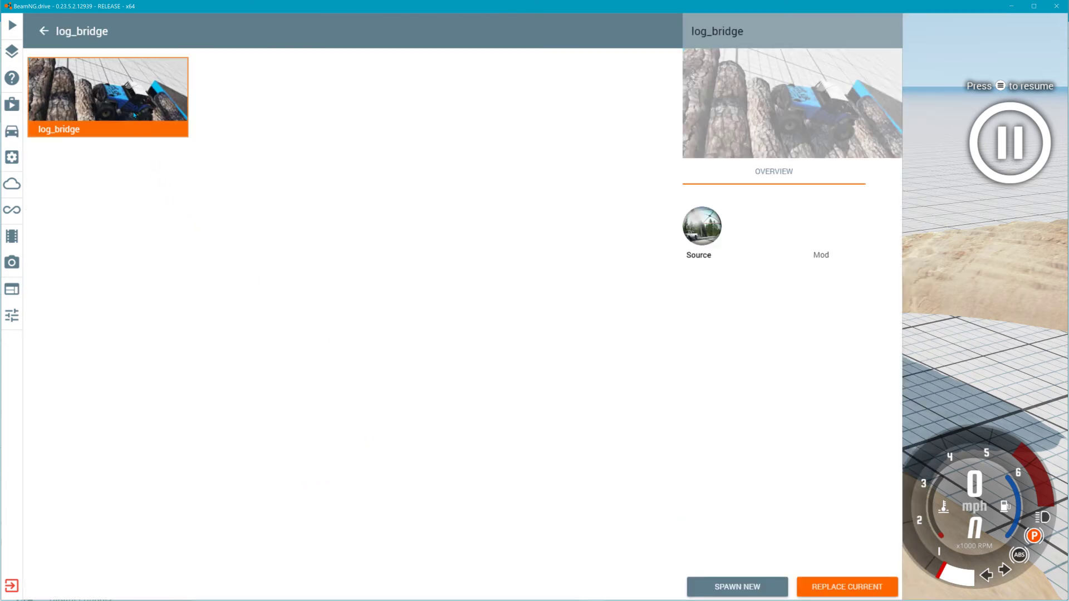
click(750, 588)
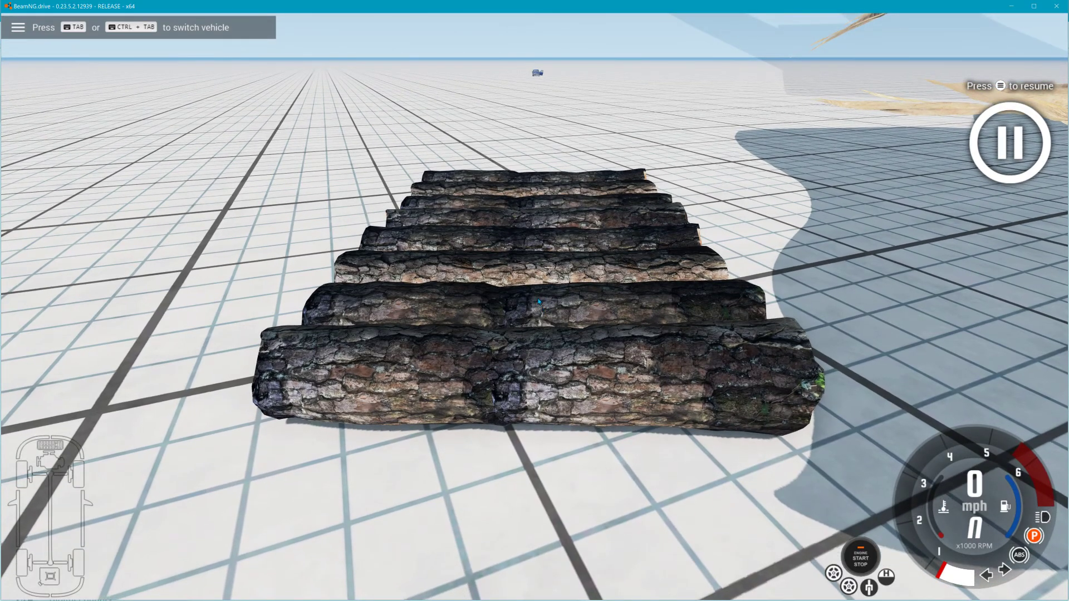
Clear the supported part in the log bridge's parts configuration
key(F11)
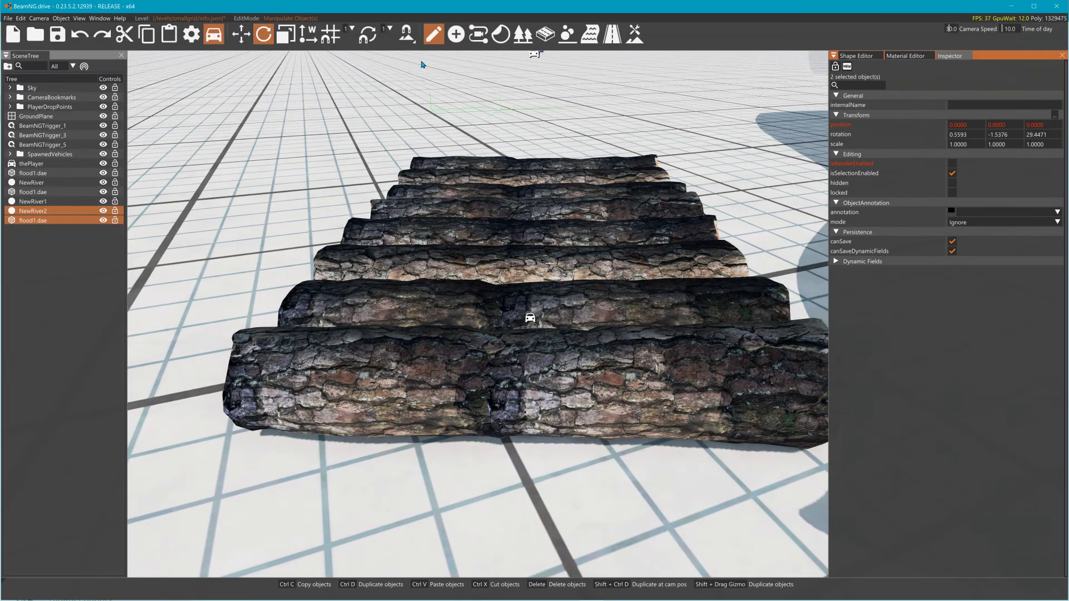
key(F11)
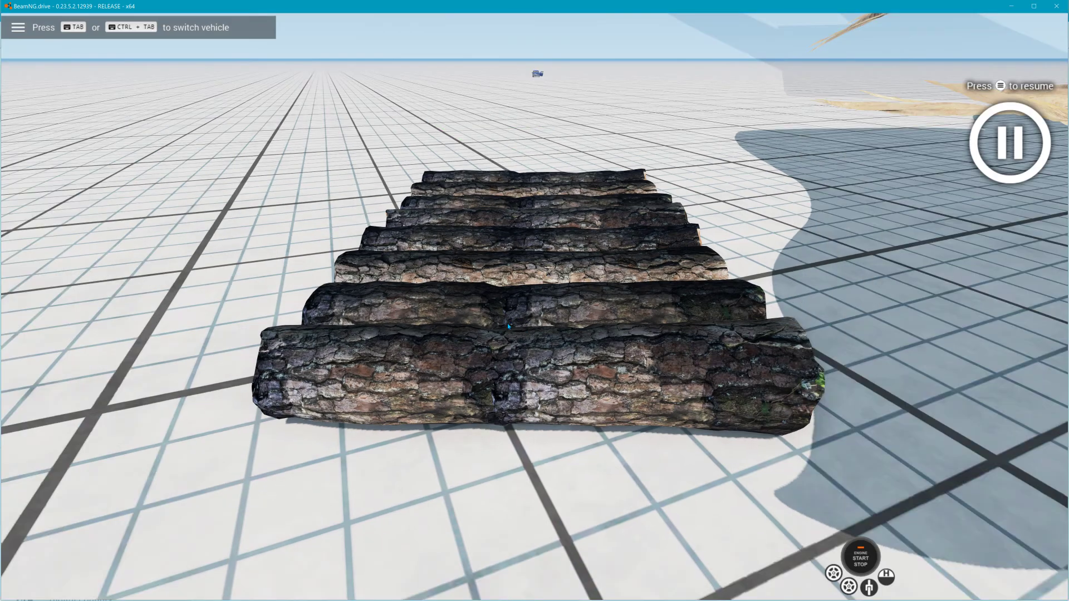
key(Escape)
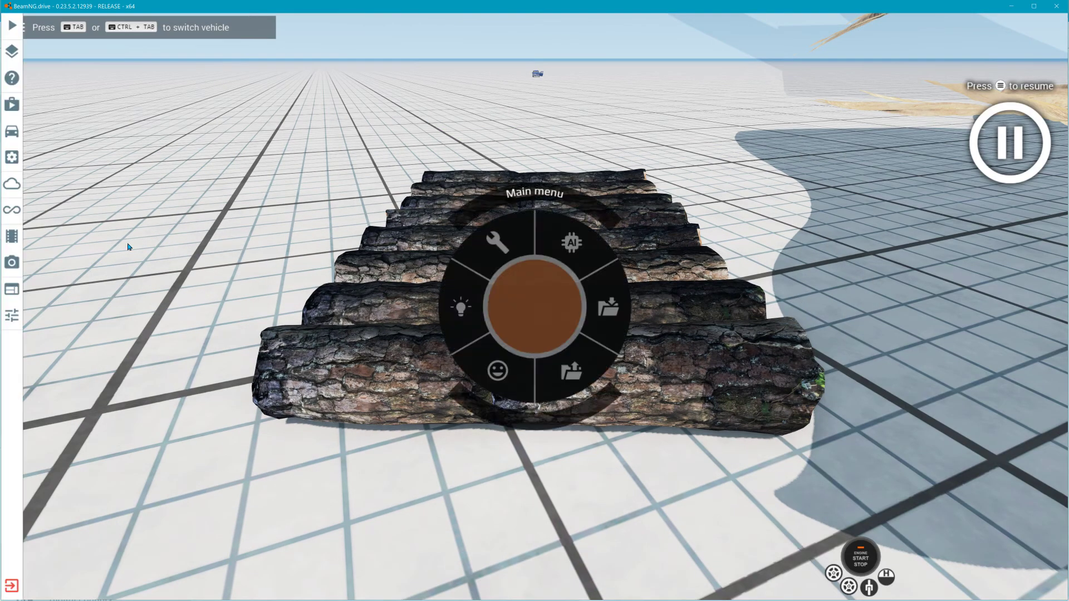
click(12, 160)
click(322, 138)
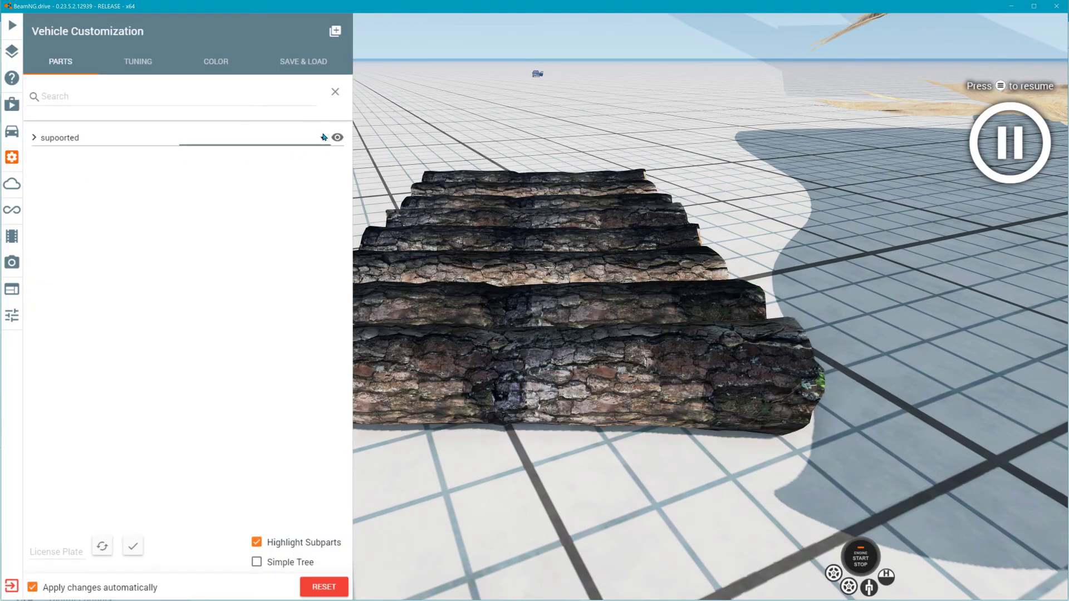
right_drag(417, 245, 417, 210)
key(Escape)
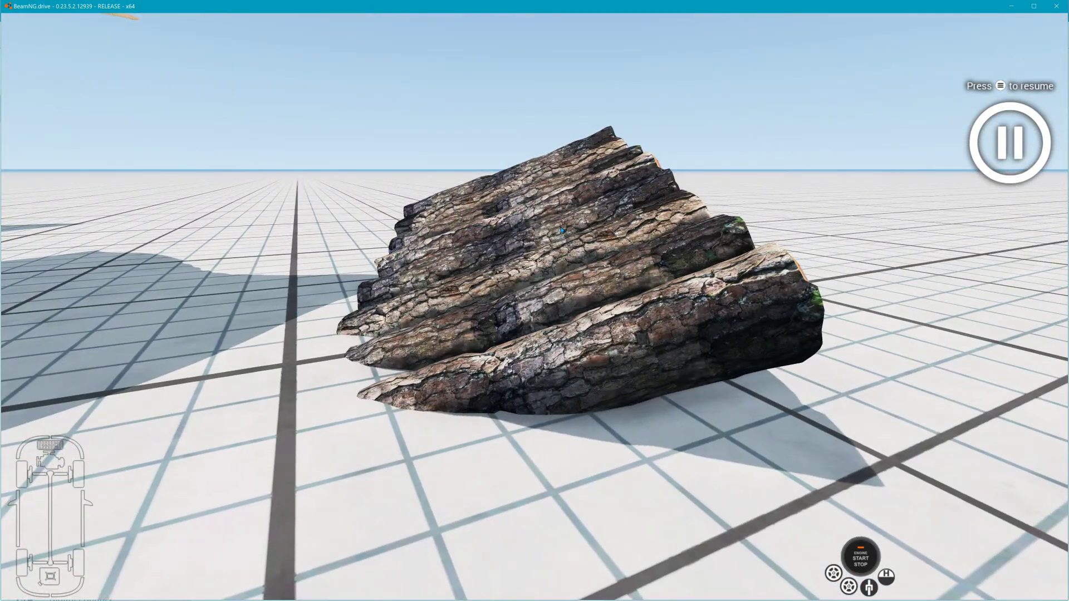
Select the log bridge in the world editor and move it on the second and third axes to 3.8222 and 16.1180
key(shift+c)
right_drag(561, 230, 558, 231)
key(s)
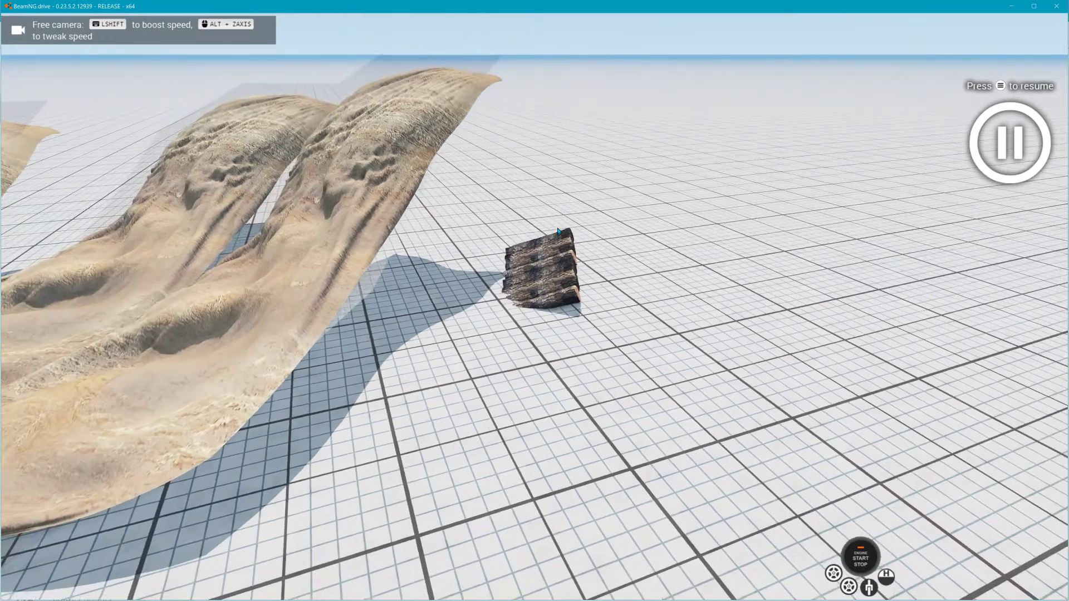
key(F11)
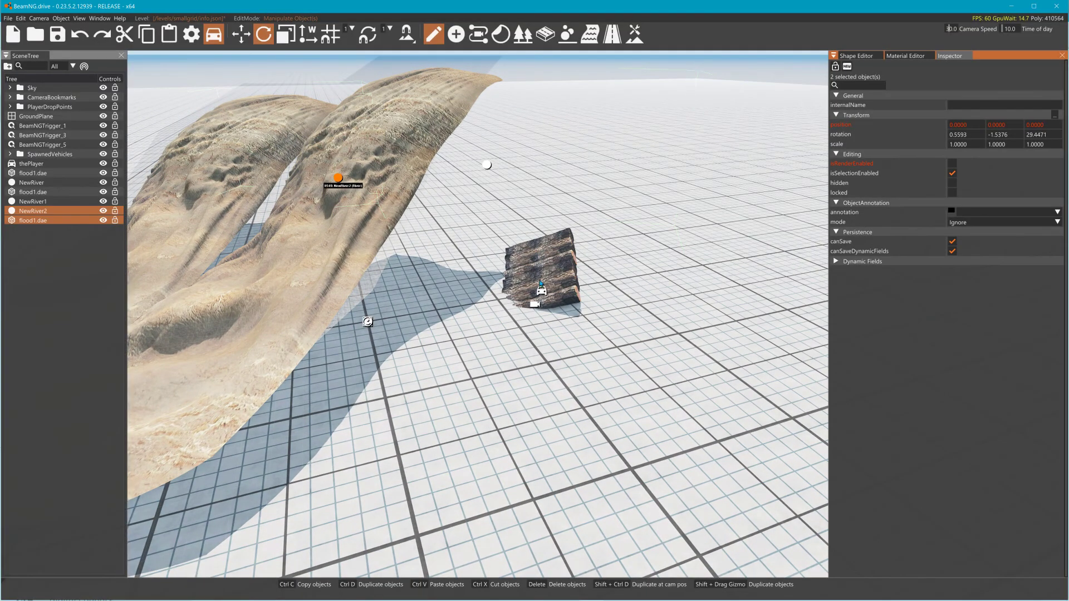
click(541, 290)
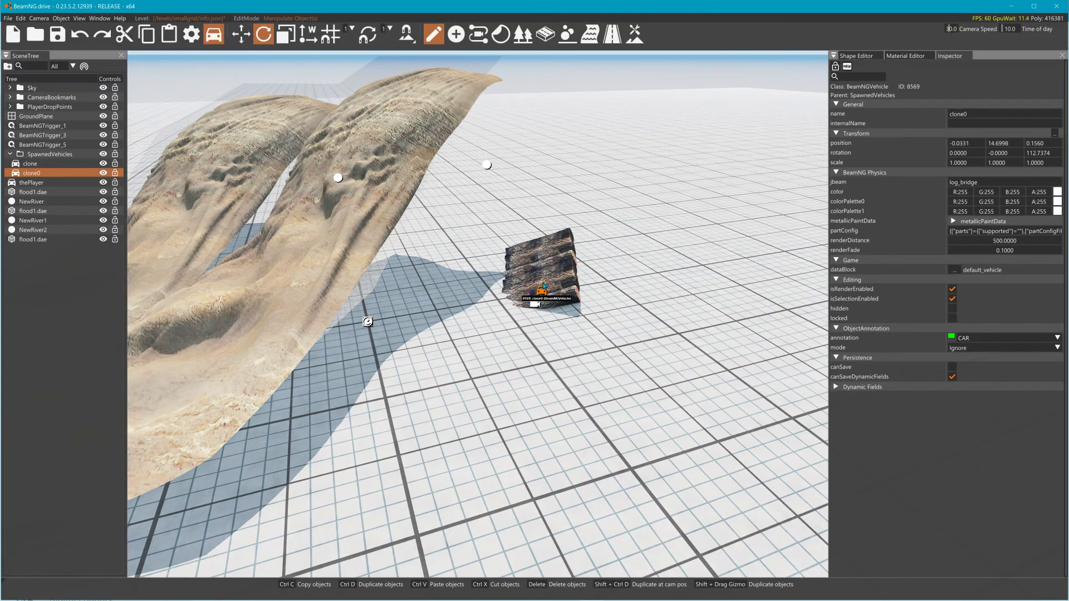
key(1)
drag(543, 277, 415, 95)
right_drag(415, 96, 312, 23)
key(w)
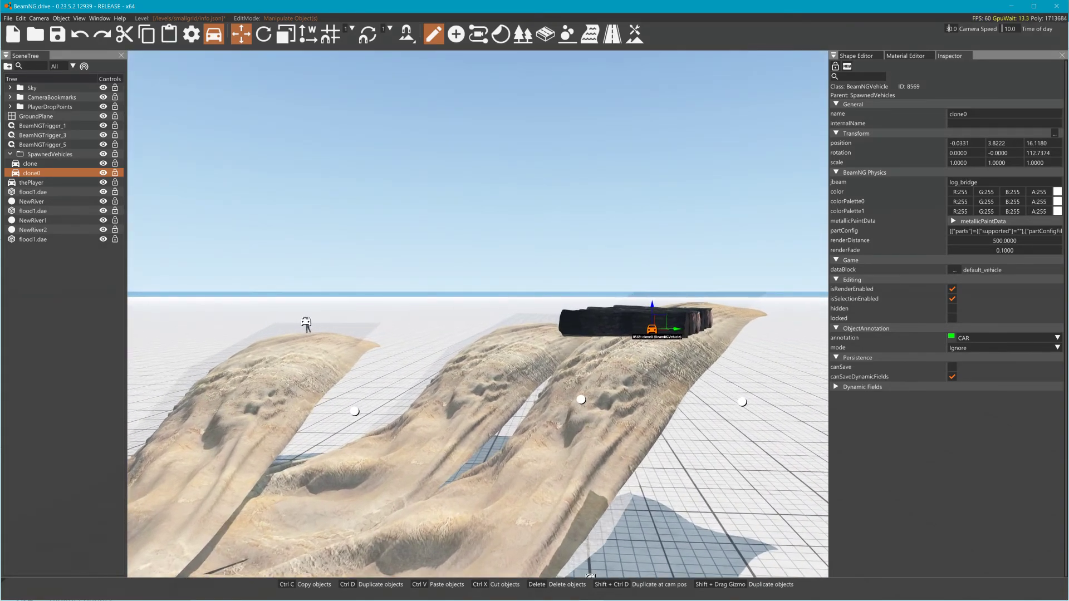
Place the log bridge above the upper end of the nearby flood mesh at position -20.2461, 9.6249, 17.6307
right_drag(415, 96, 469, 134)
key(s)
key(s)
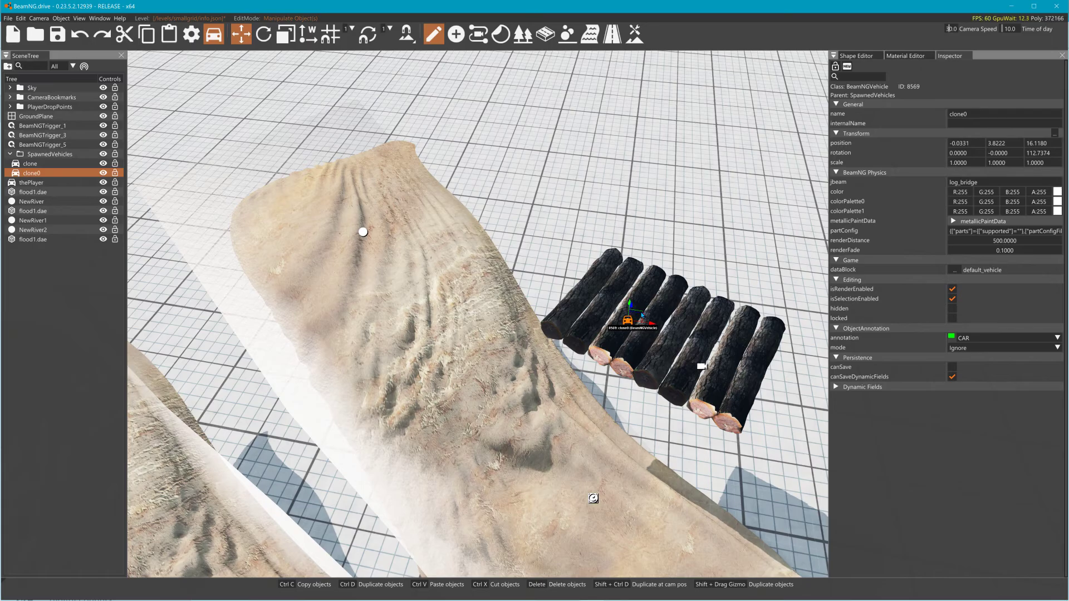
drag(655, 326, 392, 289)
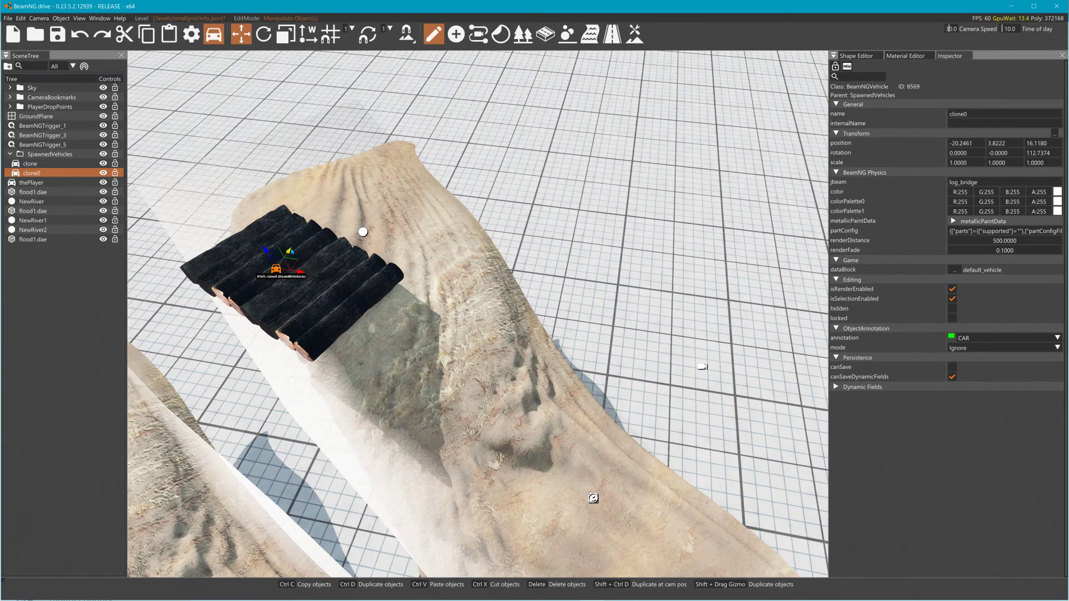
drag(338, 191, 336, 195)
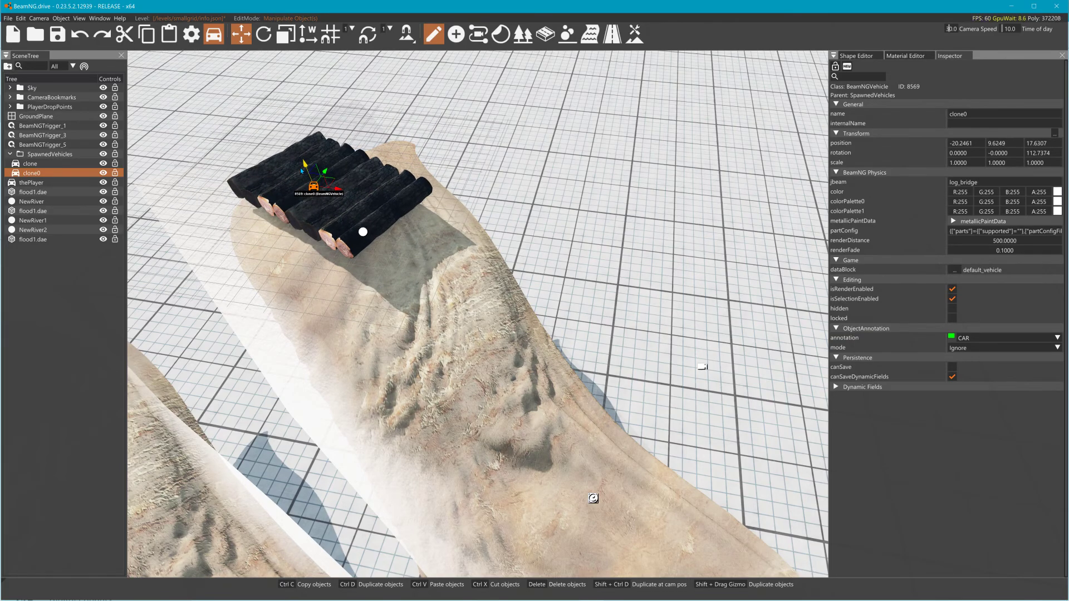
Leave the world editor and spawn a Burnside Special Police (A) as a new vehicle on the middle flood mesh
right_drag(301, 171, 239, 152)
key(w)
key(w)
key(s)
key(w)
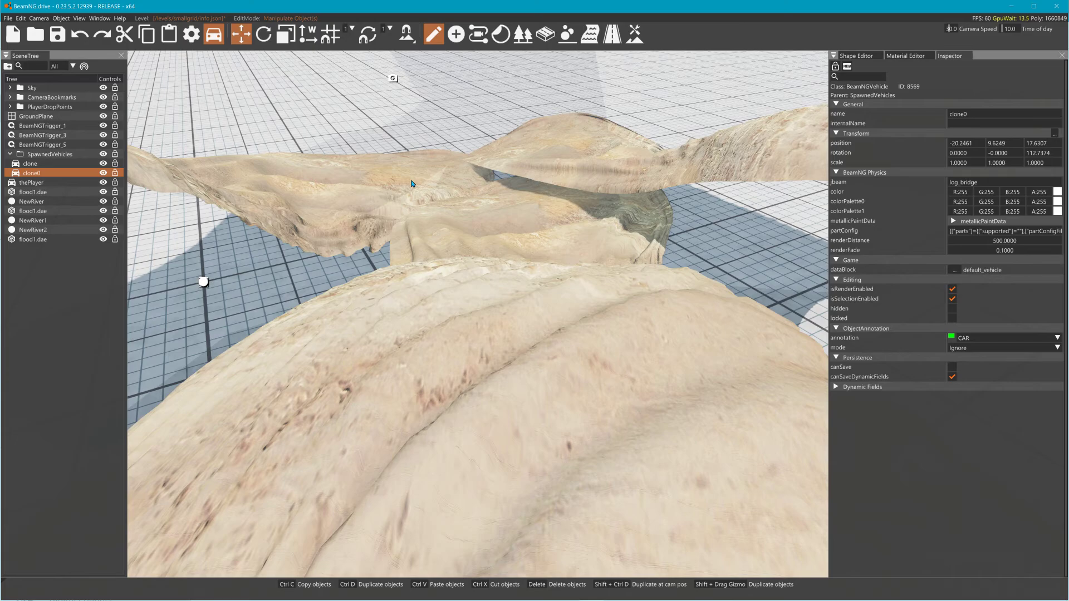
click(406, 196)
key(F11)
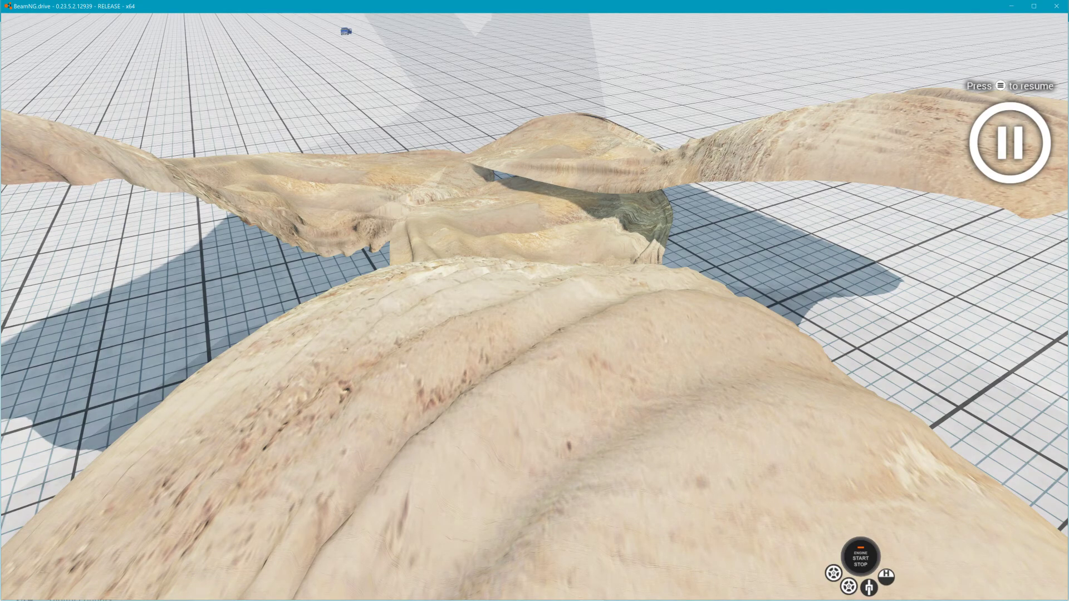
key(Escape)
click(12, 135)
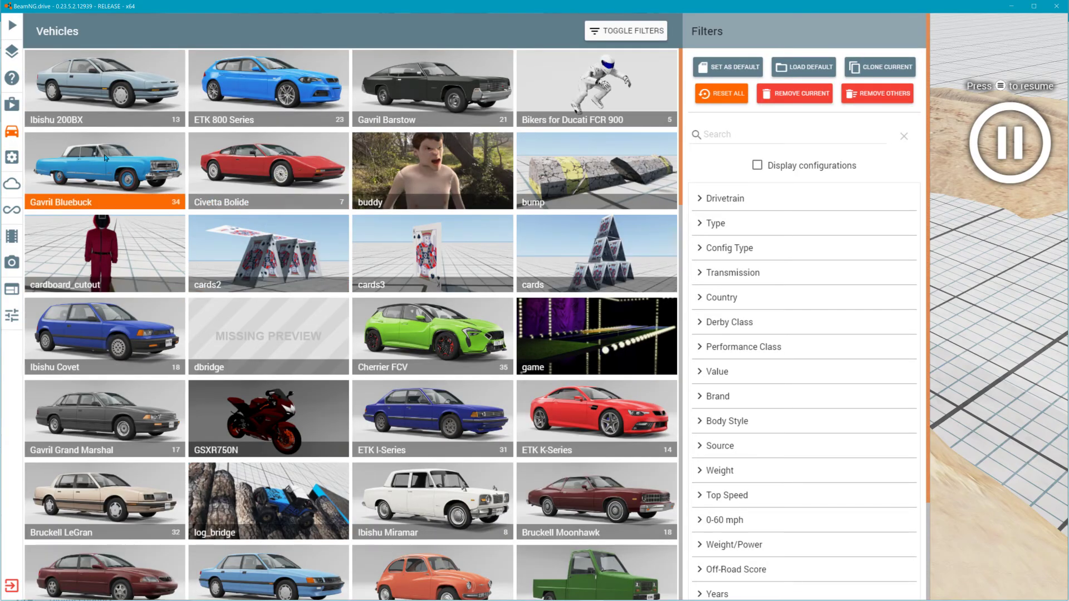
scroll(246, 356, down, 3)
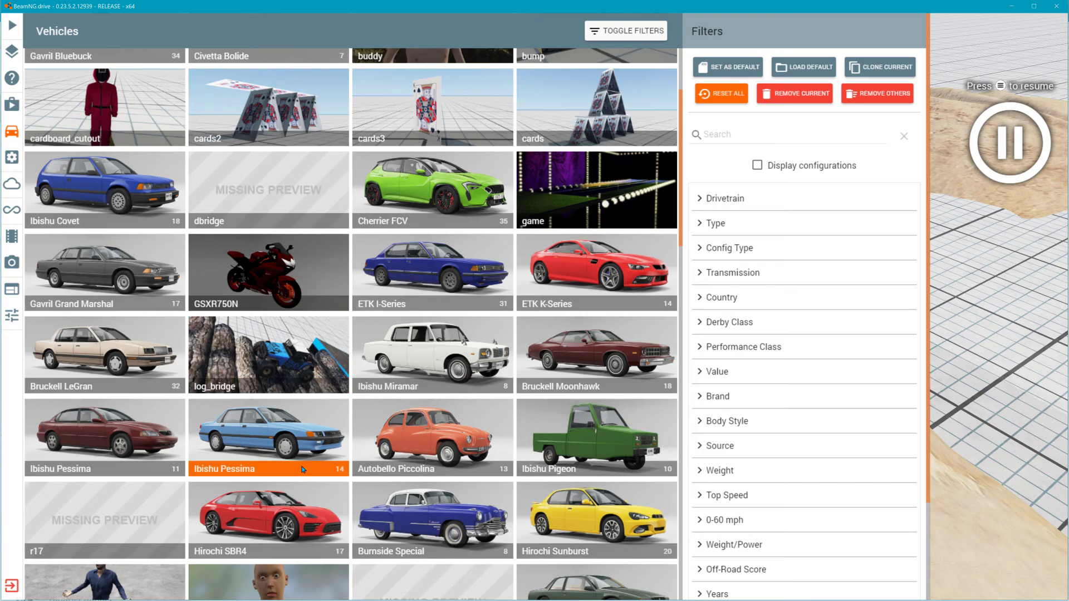
click(422, 511)
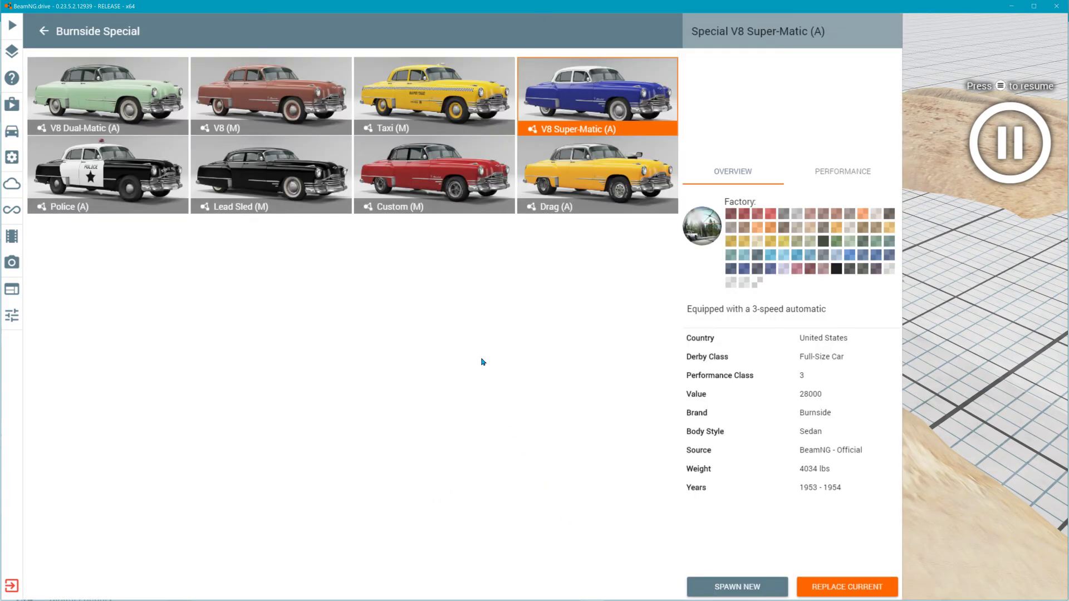
click(138, 149)
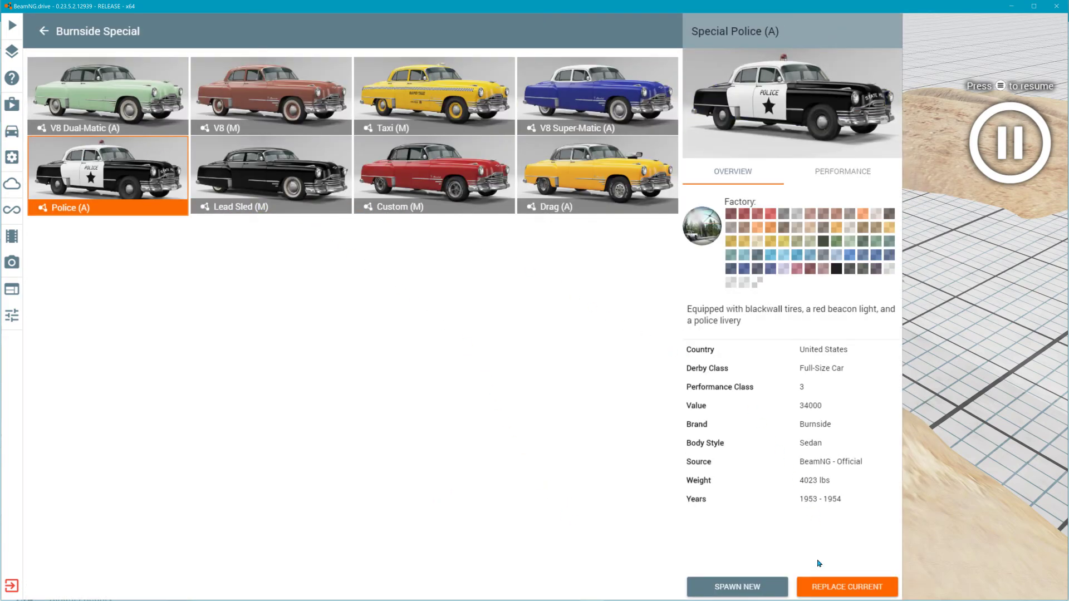
click(750, 591)
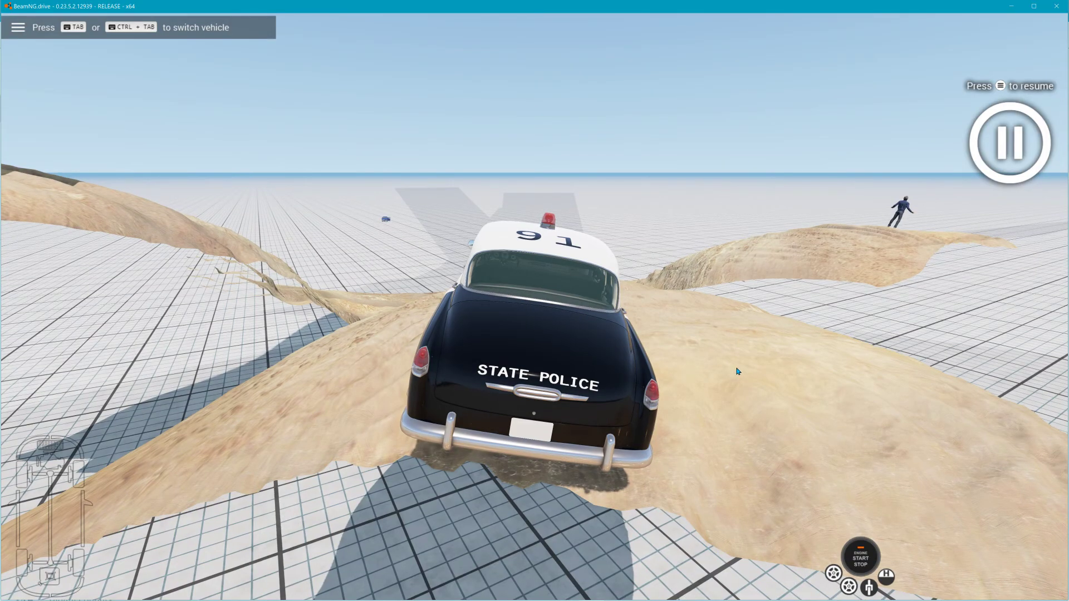
Spawn a Gavril Bluebuck Police Package (A) as a new vehicle beside the Burnside police car on the flood mesh
right_drag(737, 371, 680, 380)
key(shift+c)
key(w)
key(s)
key(w)
mouse_move(486, 287)
right_down()
mouse_move(486, 320)
mouse_move(486, 288)
right_up()
key(s)
key(e)
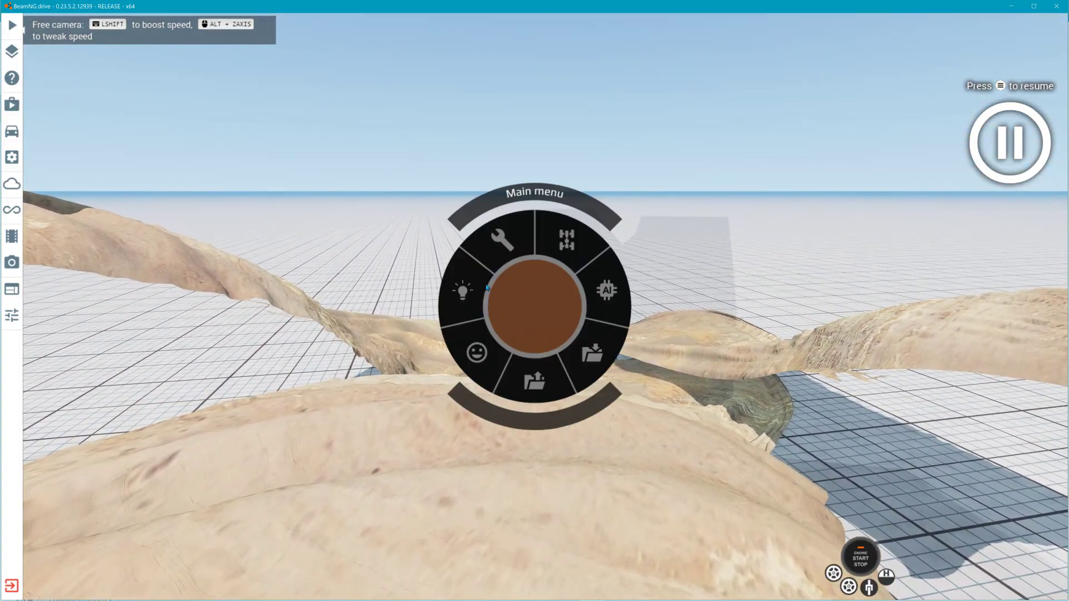
click(7, 135)
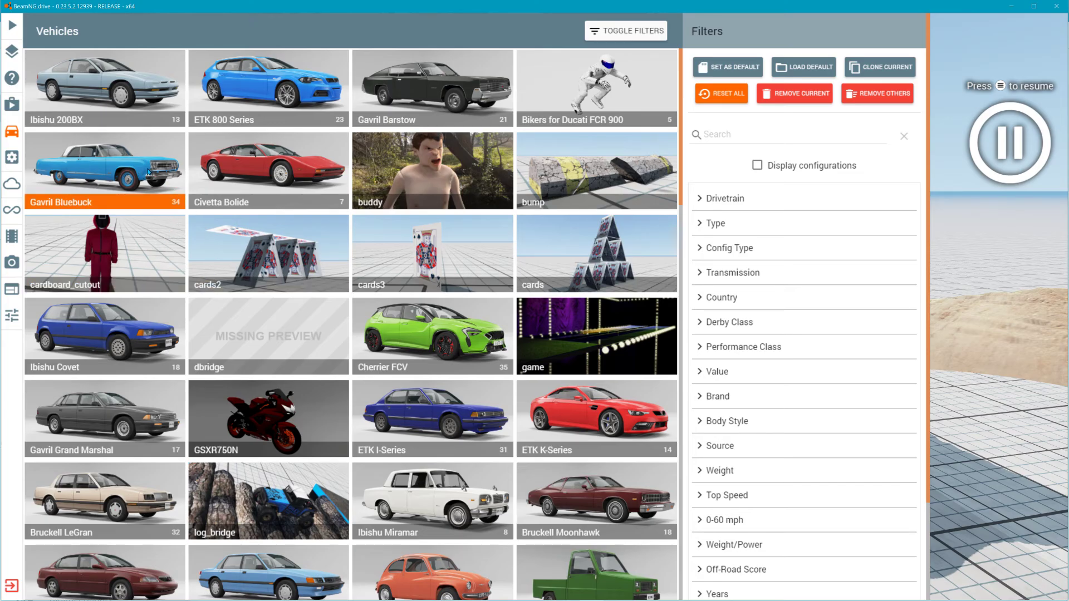
click(149, 173)
click(432, 484)
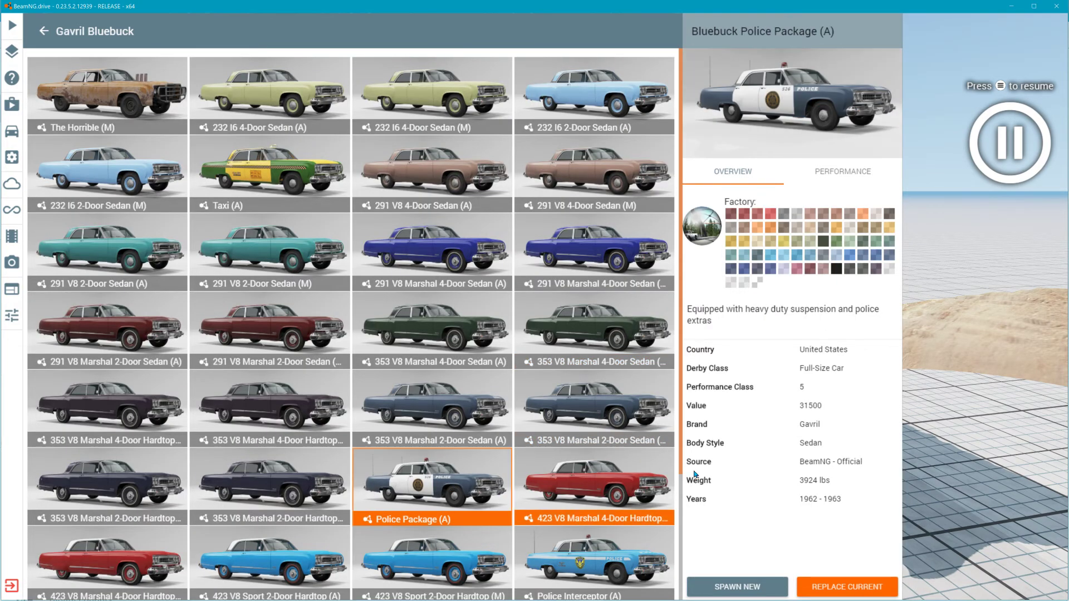
click(764, 589)
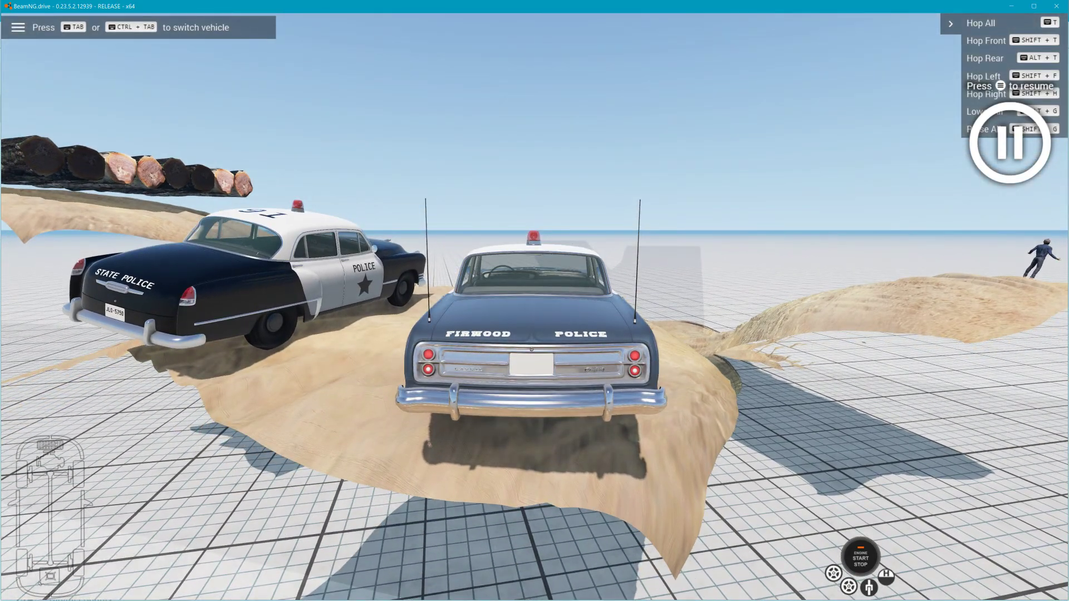
Examine the three flood meshes with the character, log bridge and police cars from above and from the front with the free camera
right_drag(657, 351, 621, 350)
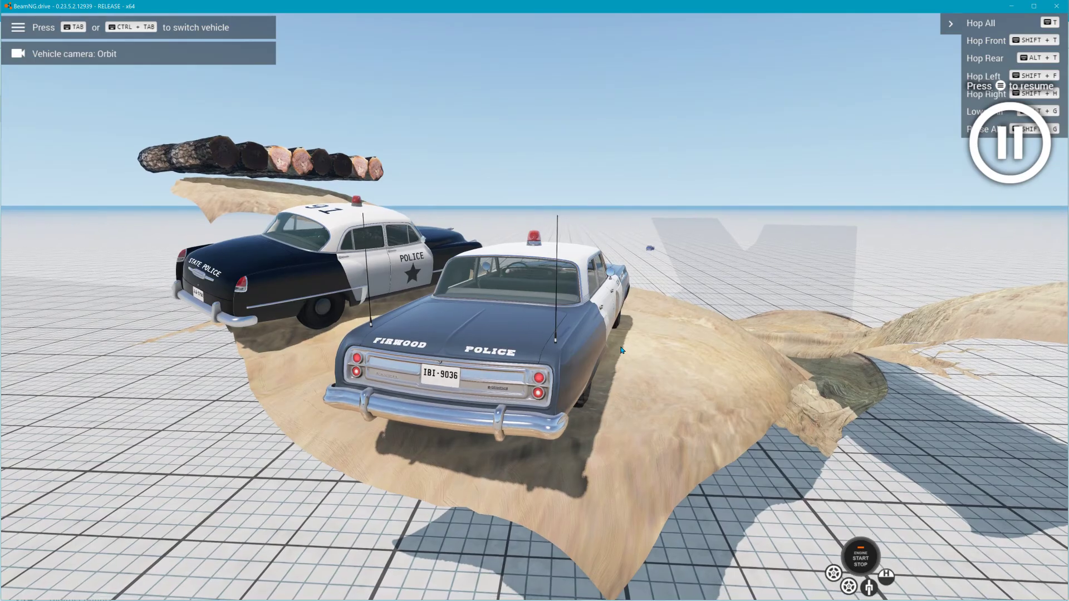
key(shift+c)
key(w)
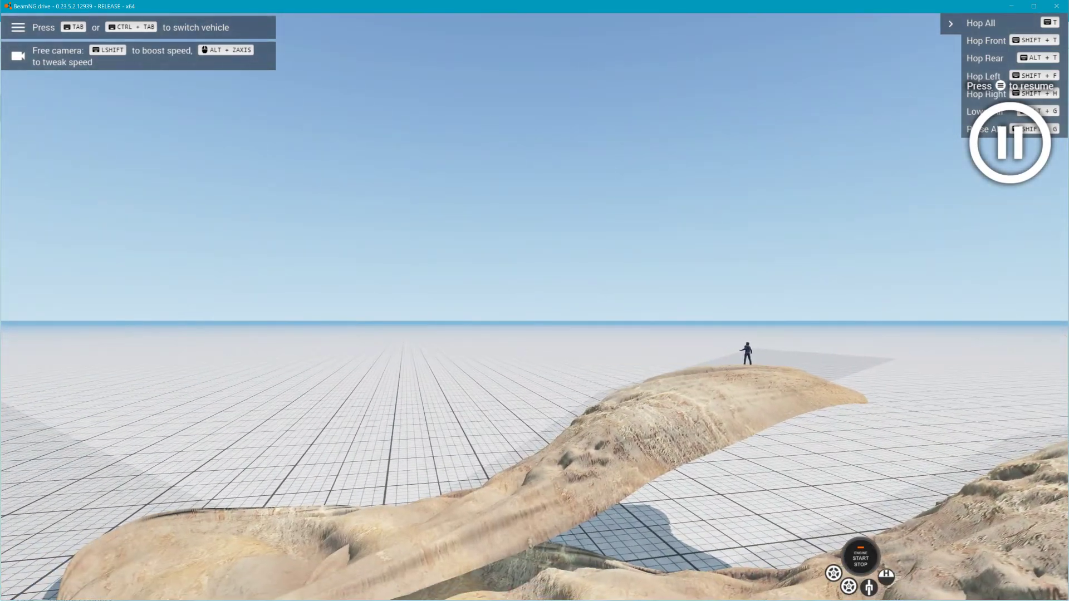
right_drag(534, 301, 652, 337)
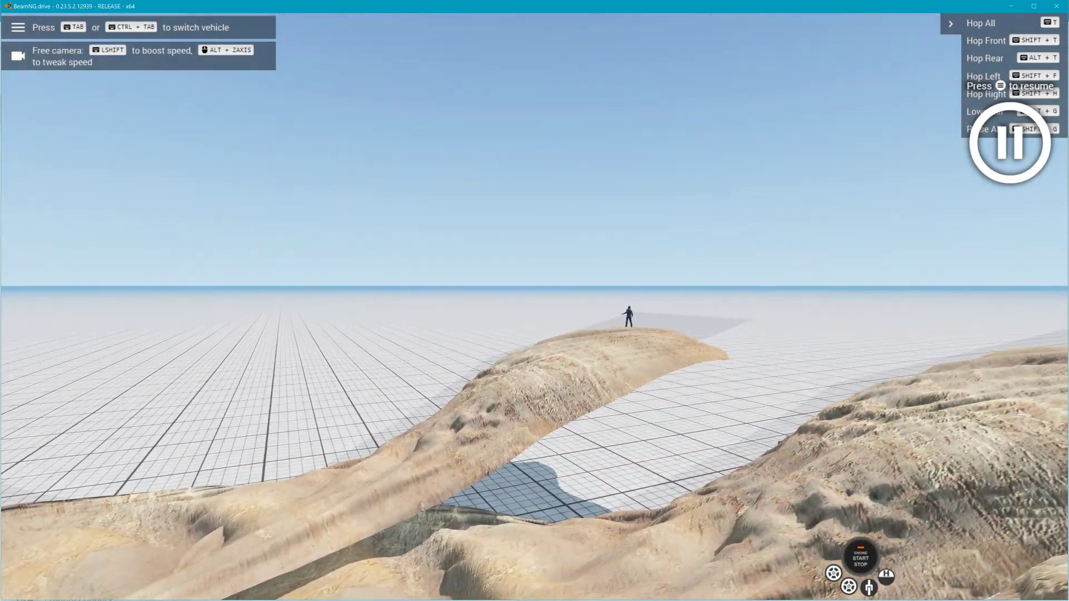
key(w)
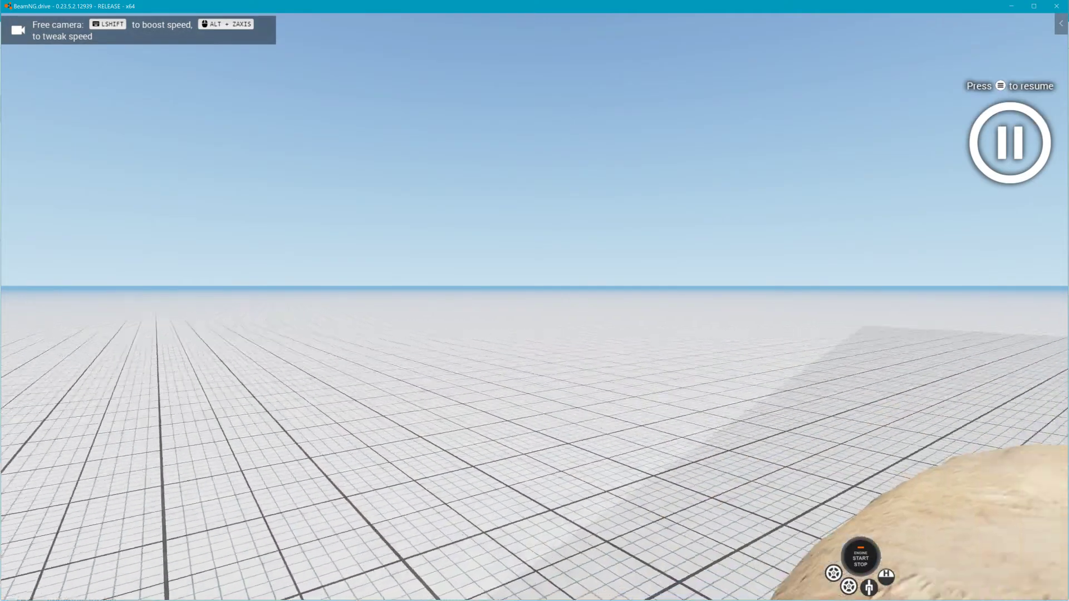
right_drag(534, 301, 696, 320)
key(w)
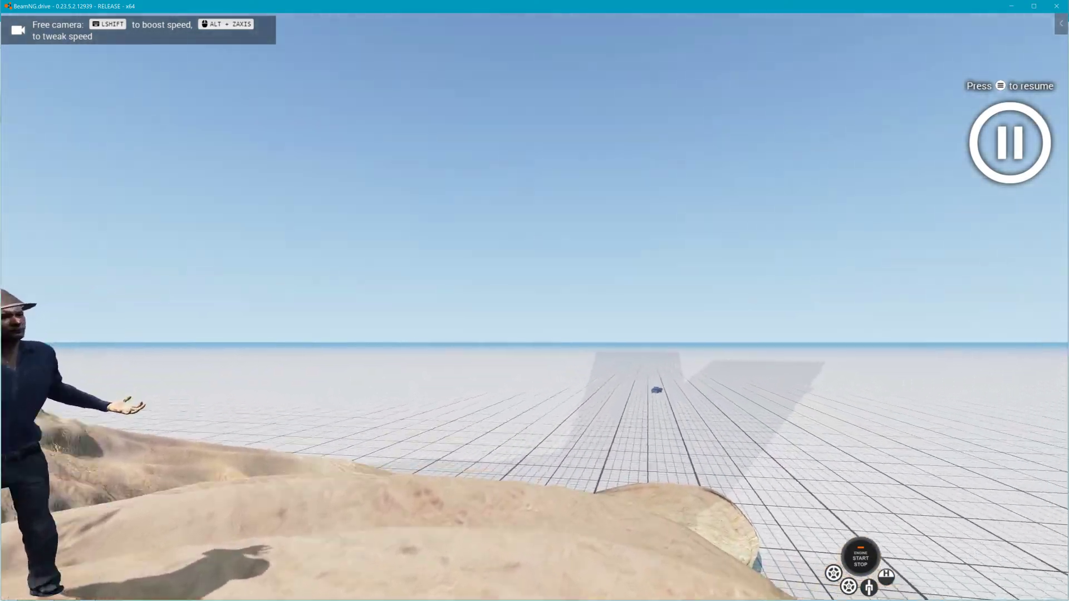
key(w)
right_drag(535, 301, 559, 395)
key(s)
key(w)
key(s)
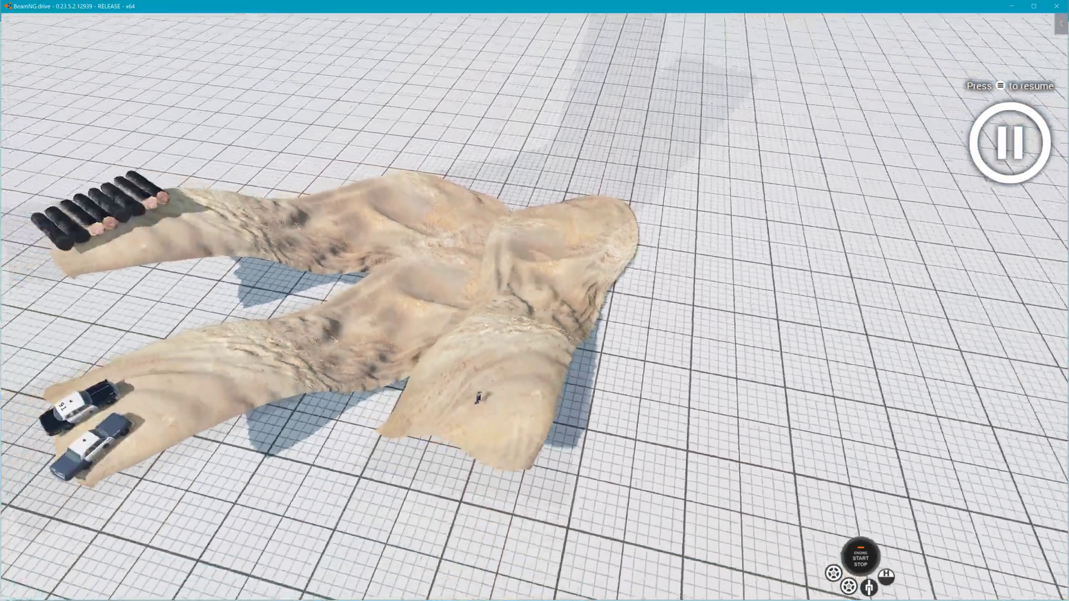
key(w)
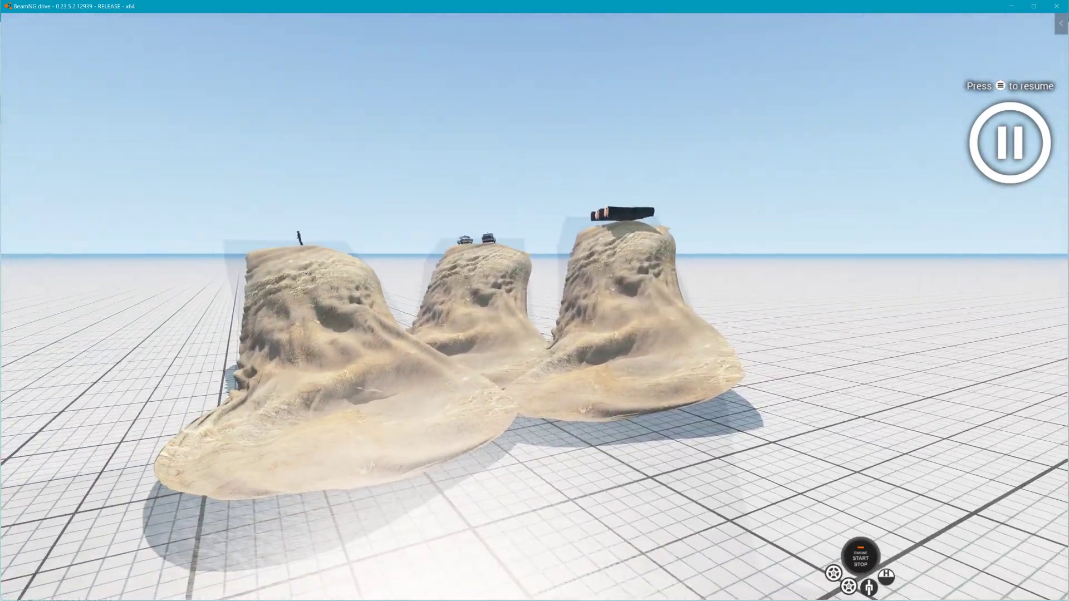
key(w)
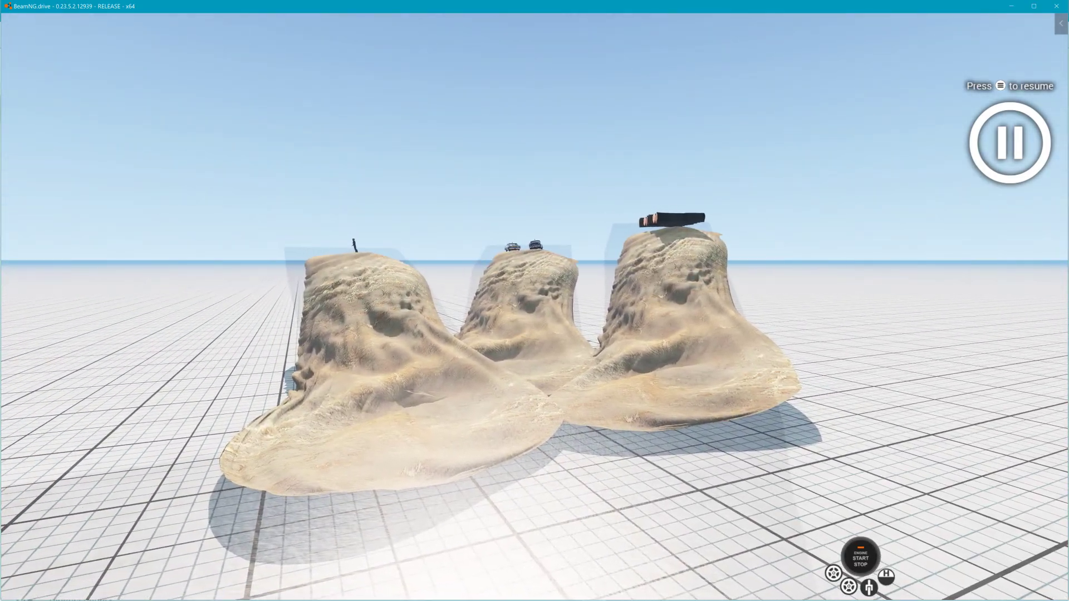
key(w)
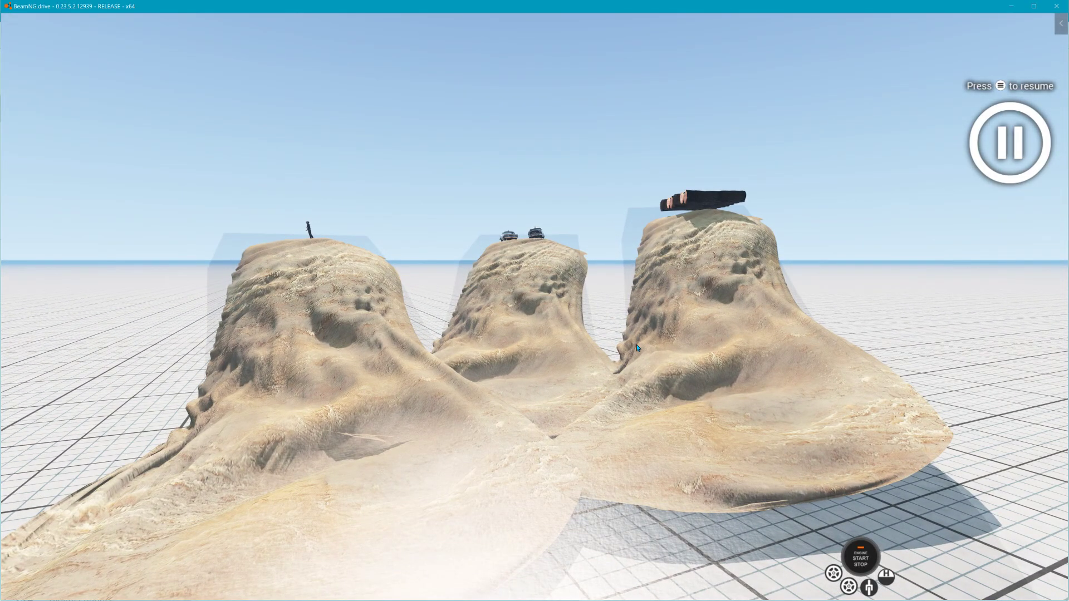
Resume the simulation to let the flood sweep the character, log bridge, pickup and police cars down the meshes
key(F11)
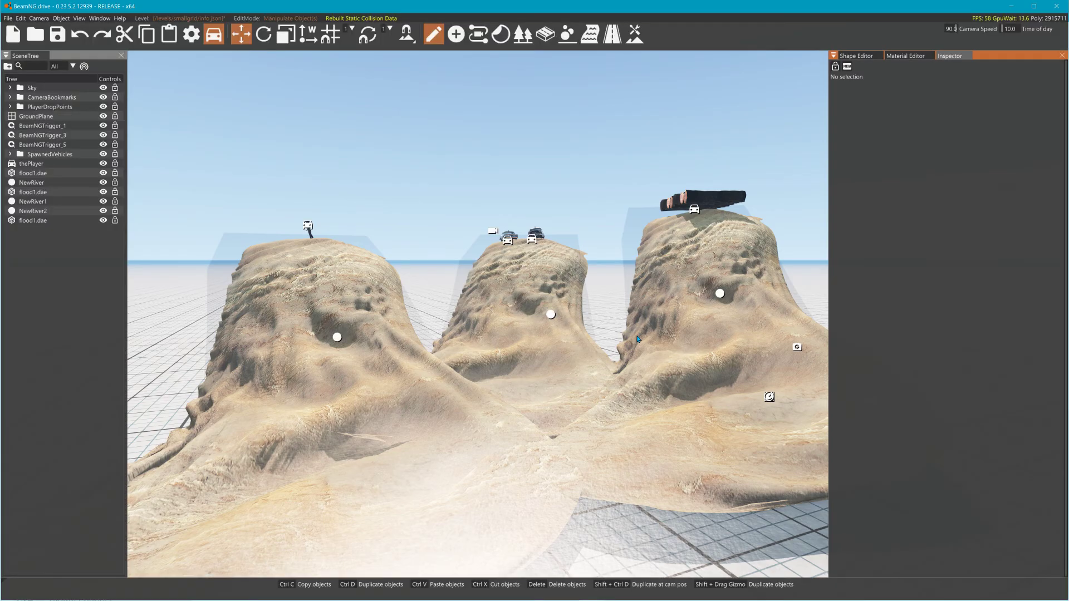
key(F11)
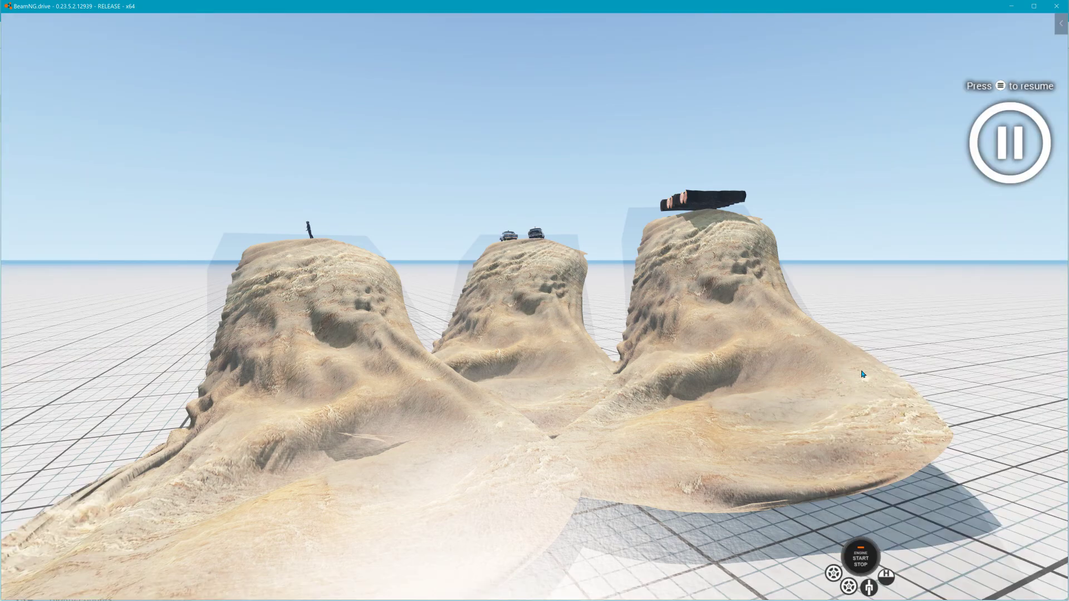
key(j)
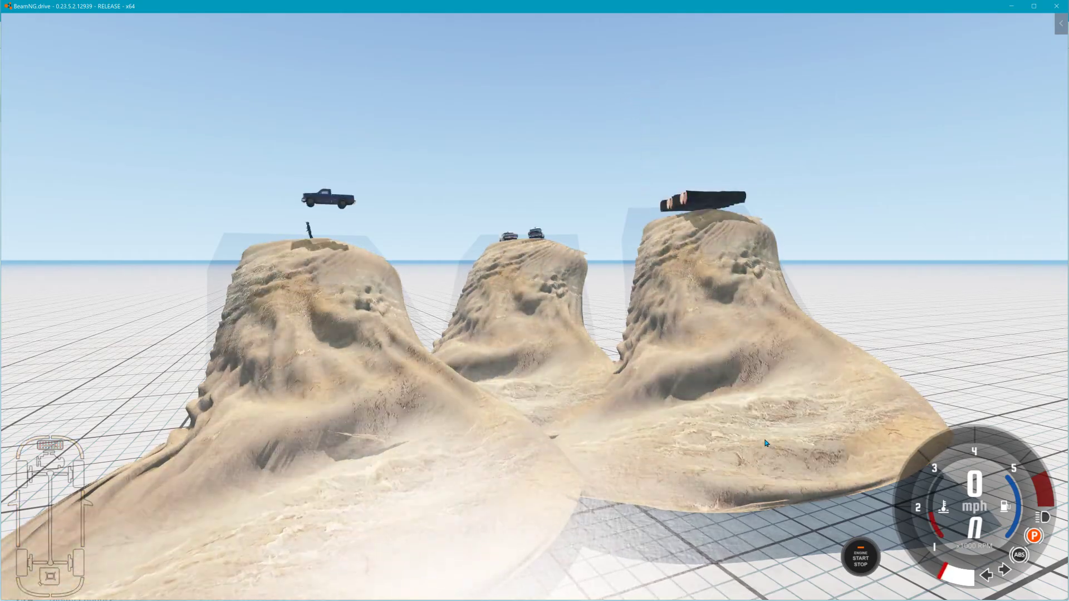
key(q)
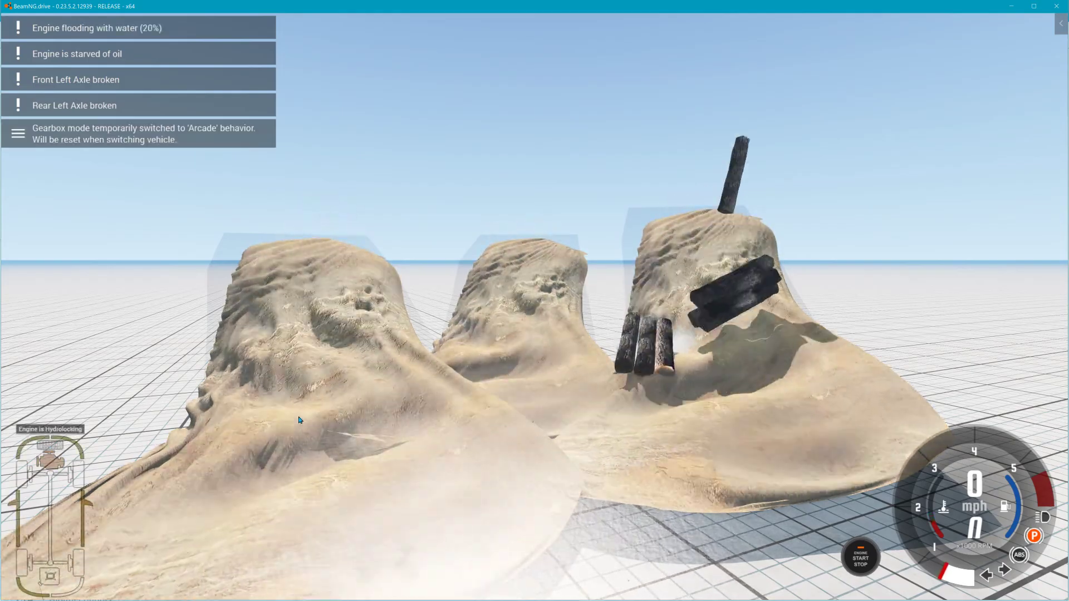
Inspect the character's remains on the grid with the free camera and node grabber, and view the logs around the flood meshes
right_drag(294, 406, 272, 493)
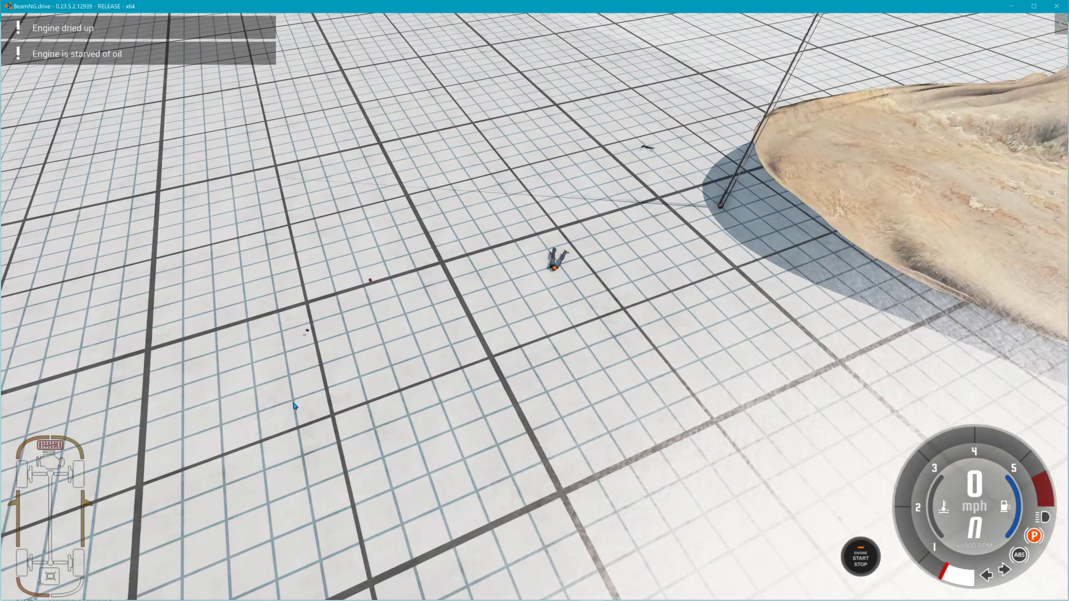
key(w)
right_drag(380, 345, 423, 239)
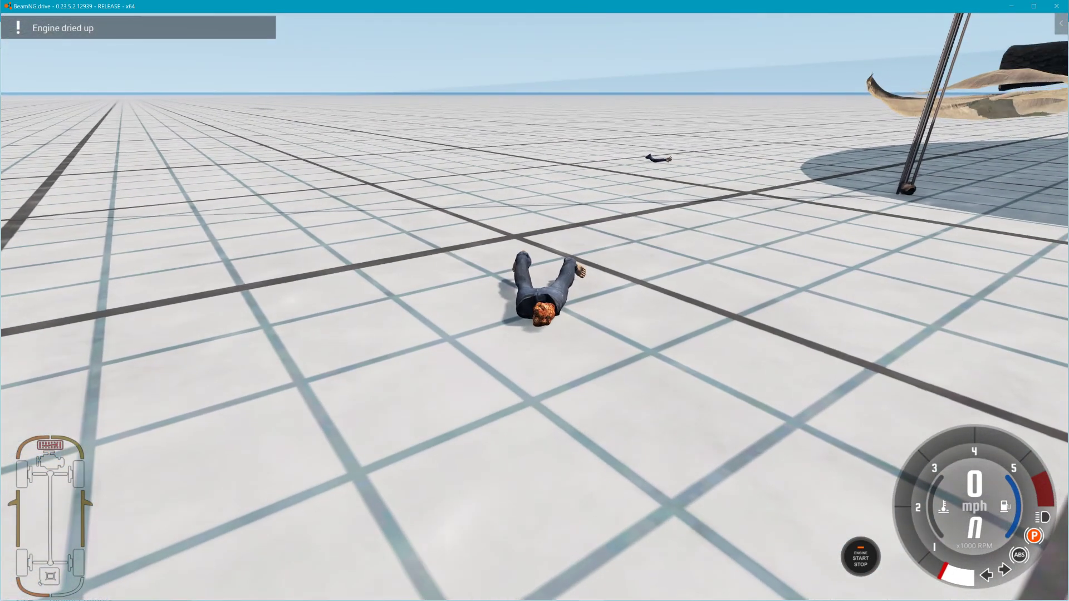
right_drag(501, 290, 383, 295)
key(ctrl)
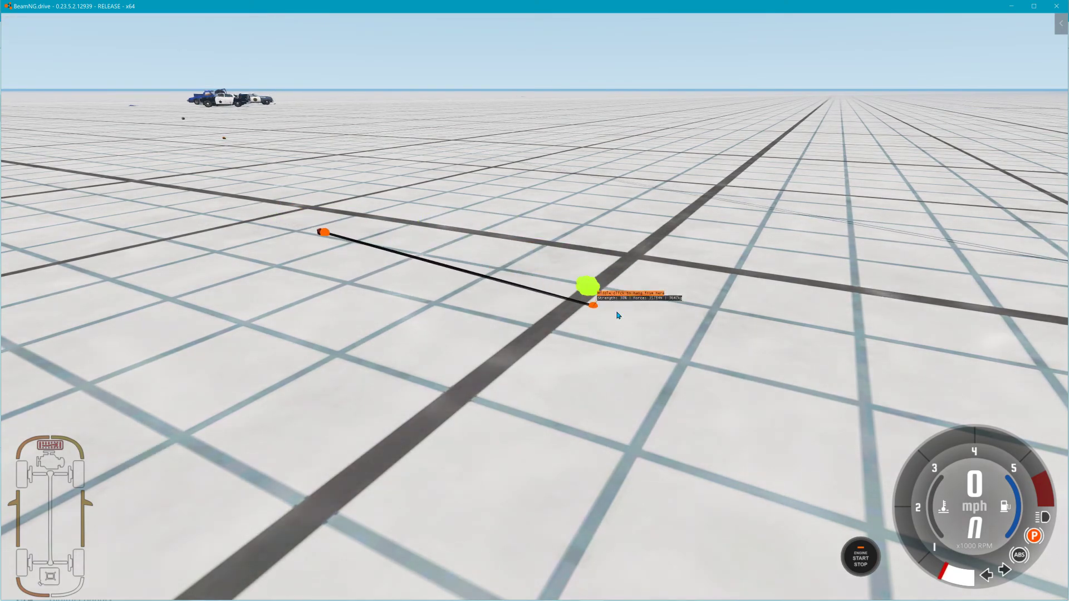
right_drag(798, 389, 971, 392)
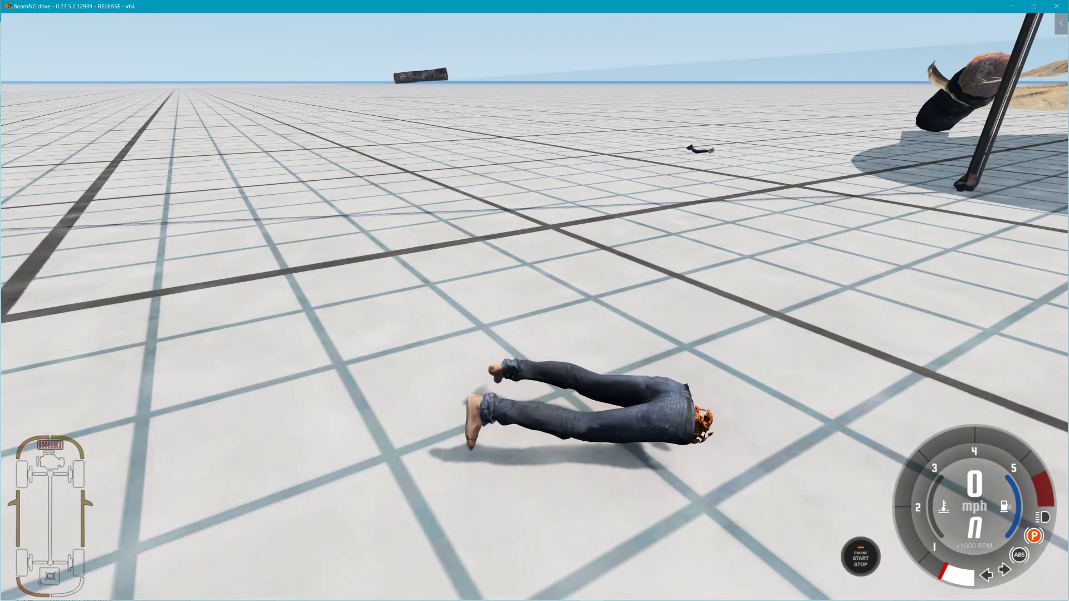
right_drag(535, 301, 624, 269)
key(s)
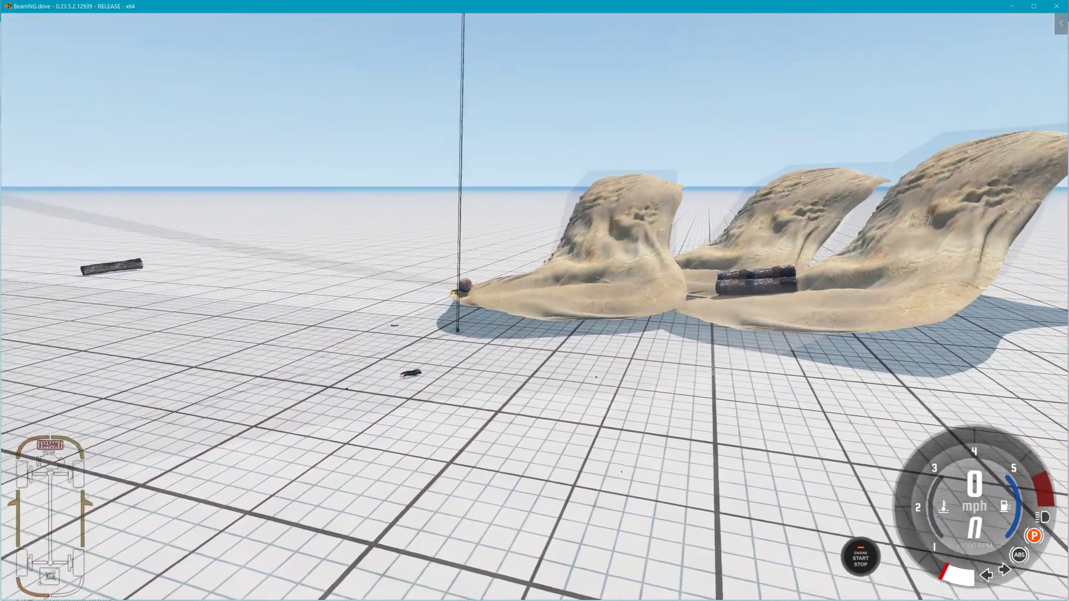
key(w)
key(s)
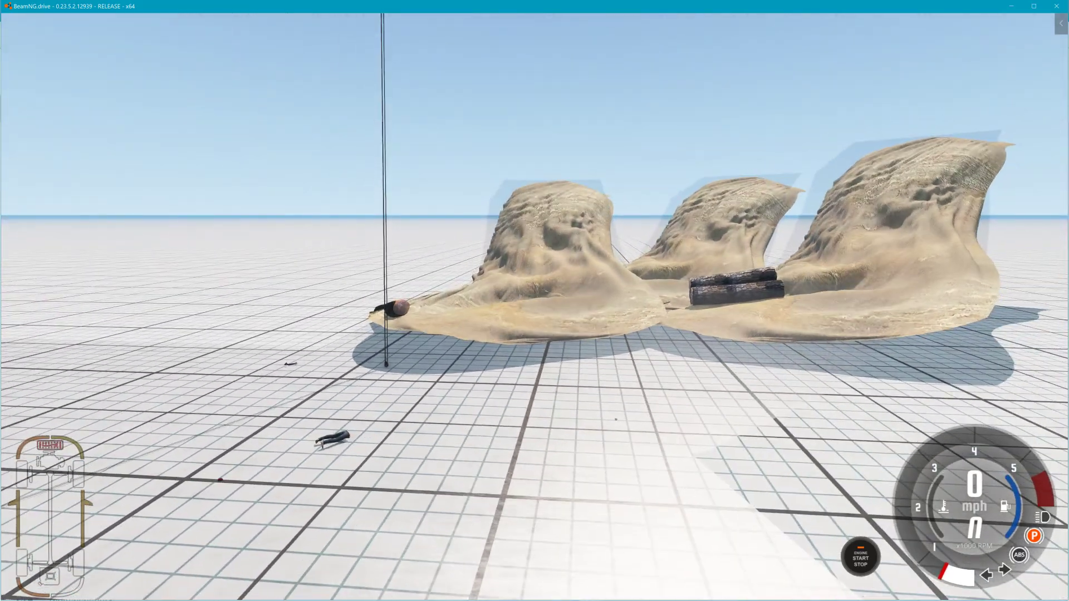
right_drag(718, 454, 768, 421)
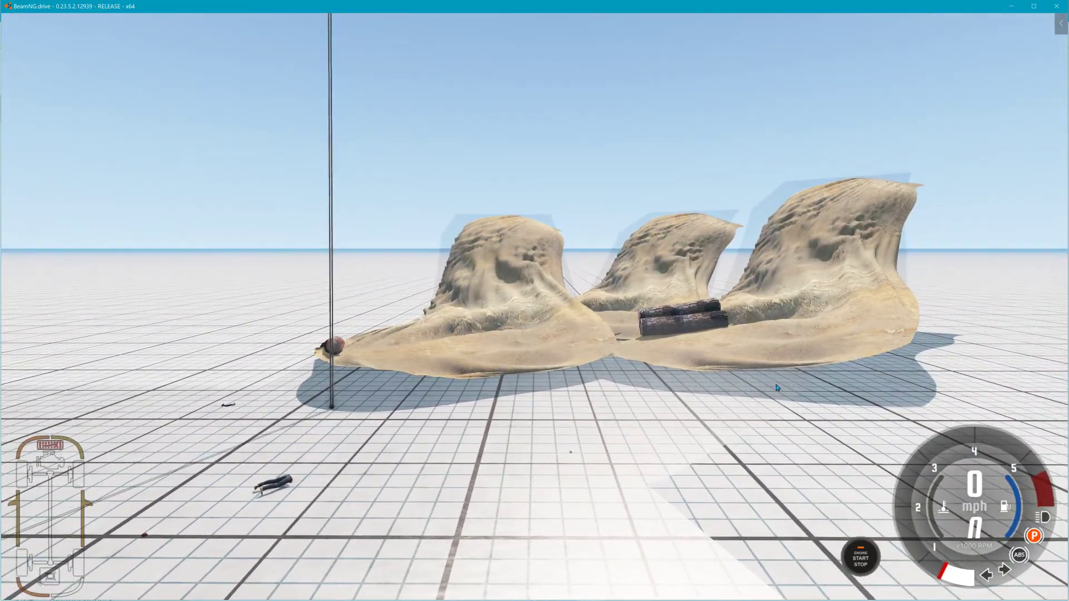
key(F11)
key(F11)
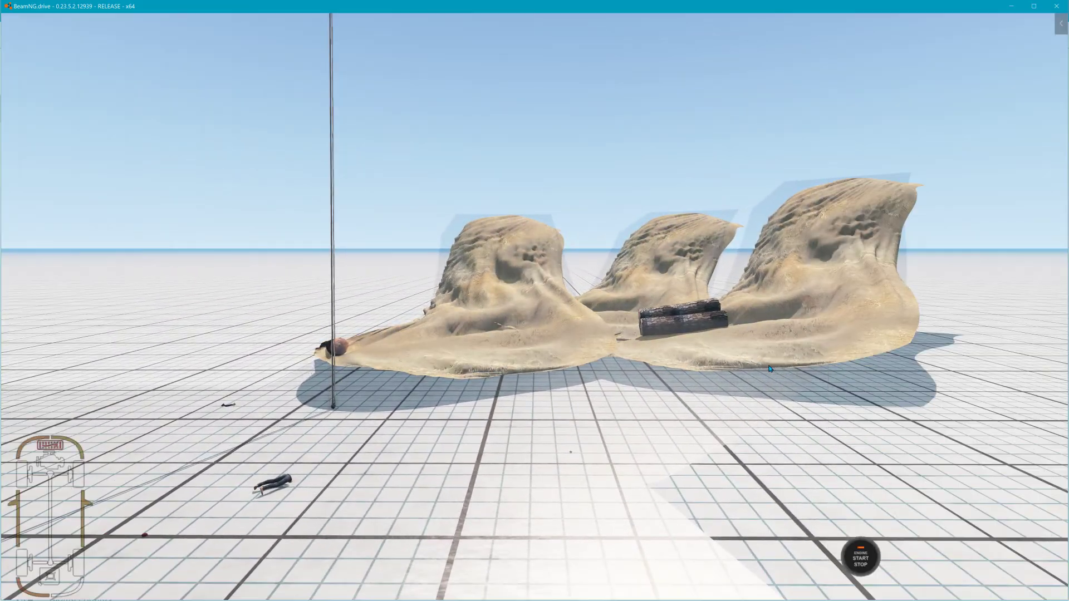
key(F11)
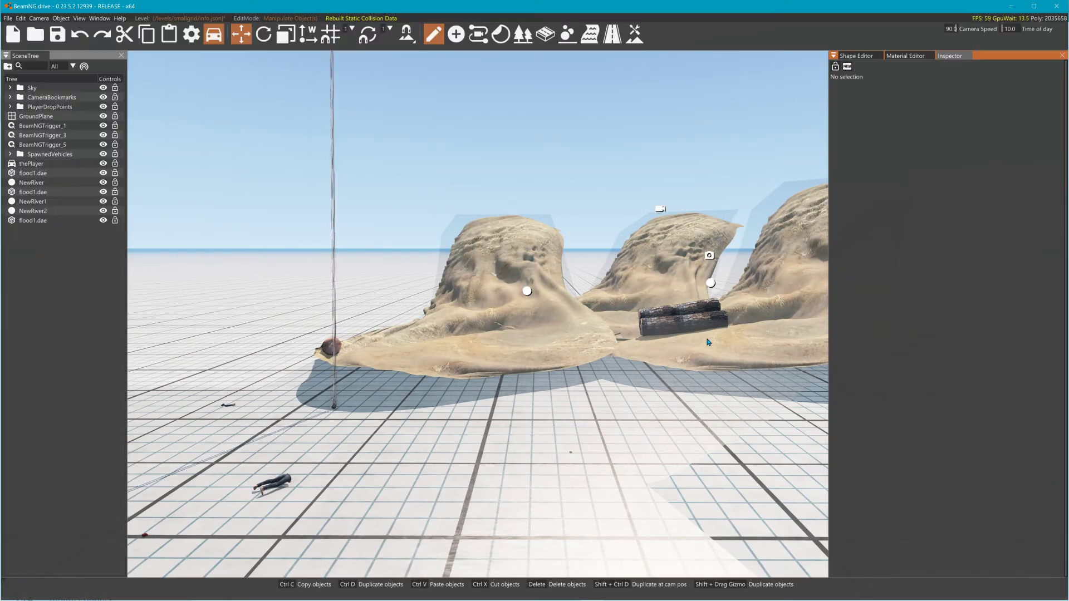
right_drag(478, 314, 571, 331)
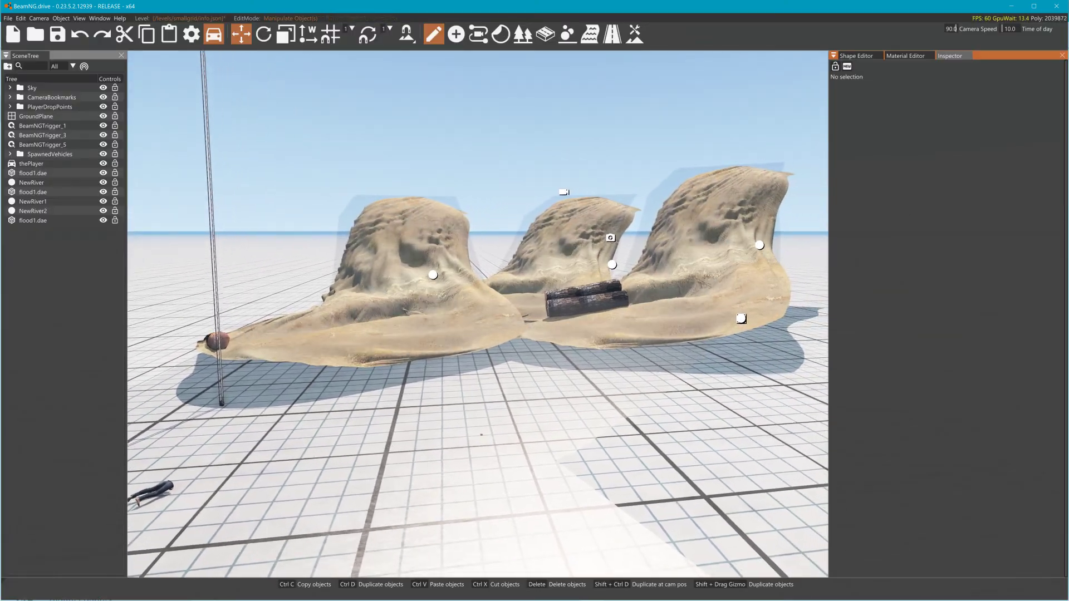
key(F11)
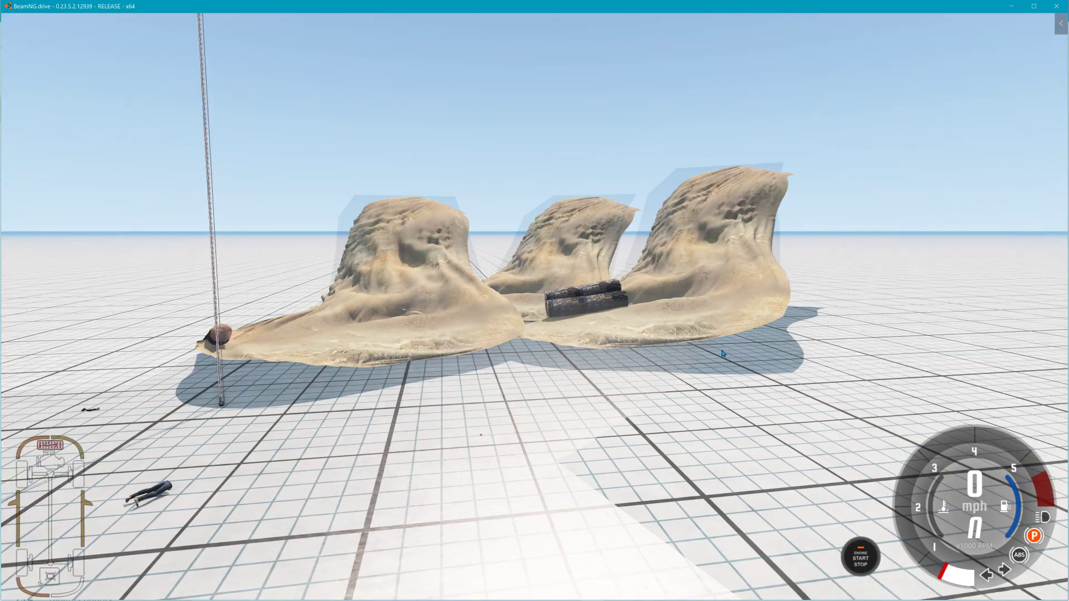
Reset the vehicles to their starting places above the flood meshes and pause the simulation
key(j)
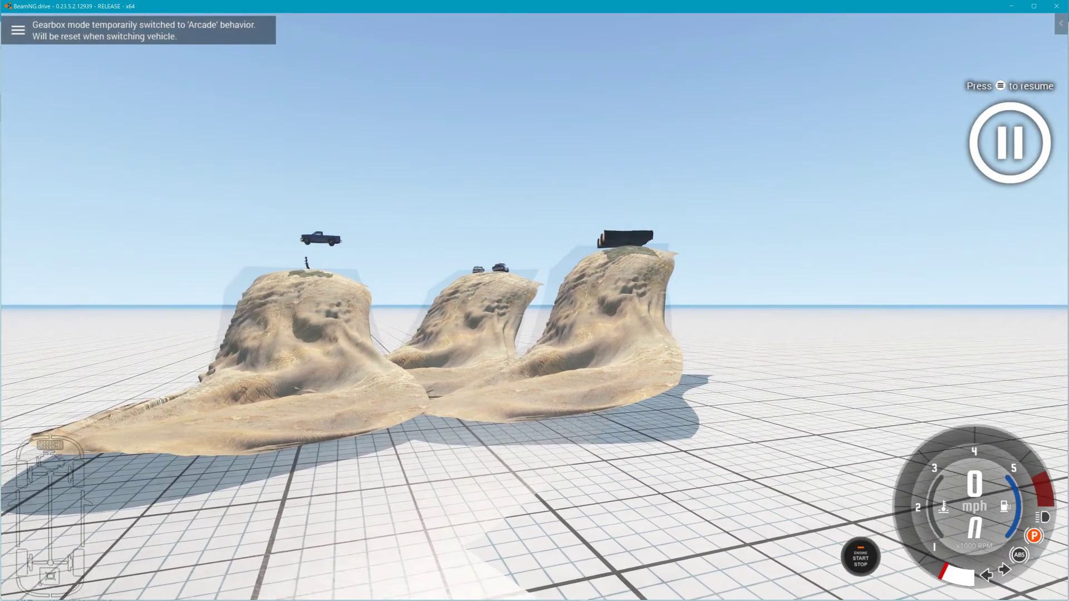
key(w)
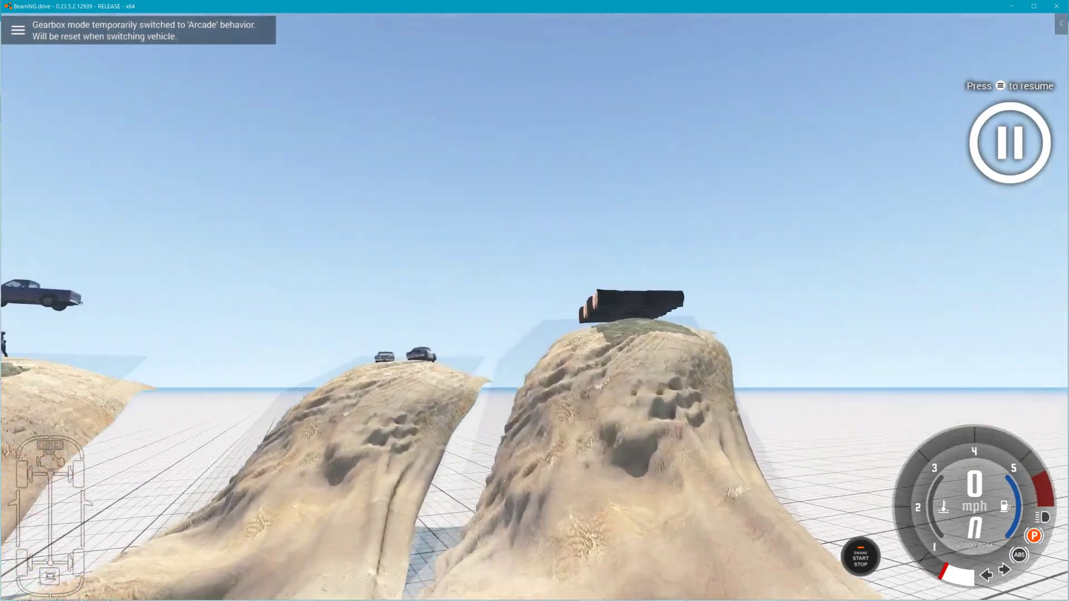
key(s)
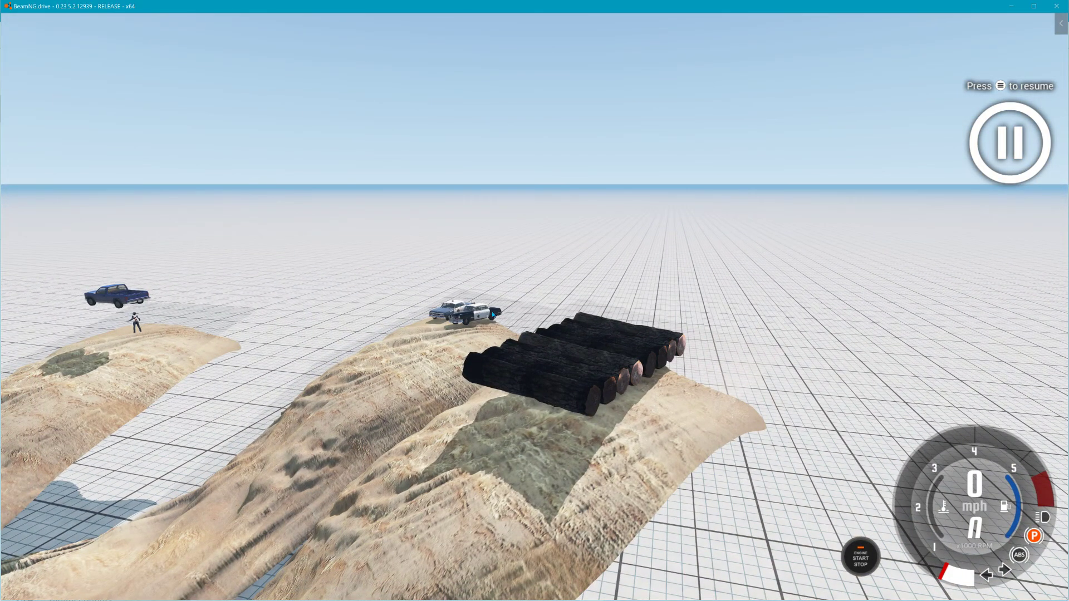
Move the Burnside police car onto the log bridge in the world editor, at position -17.5171, 7.7610, 19.2895
key(F11)
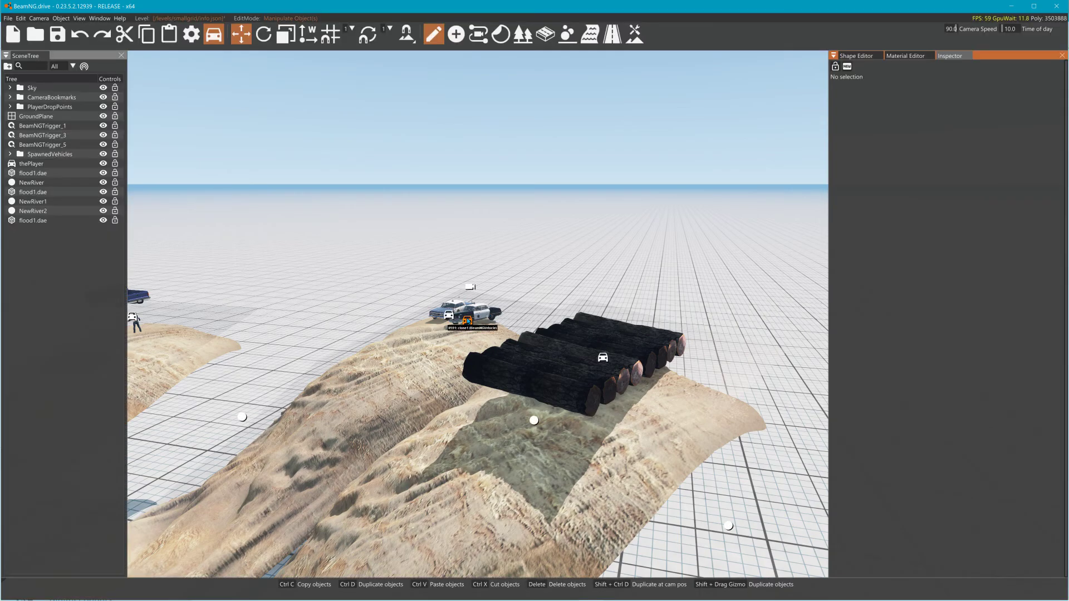
click(469, 321)
drag(489, 324, 623, 380)
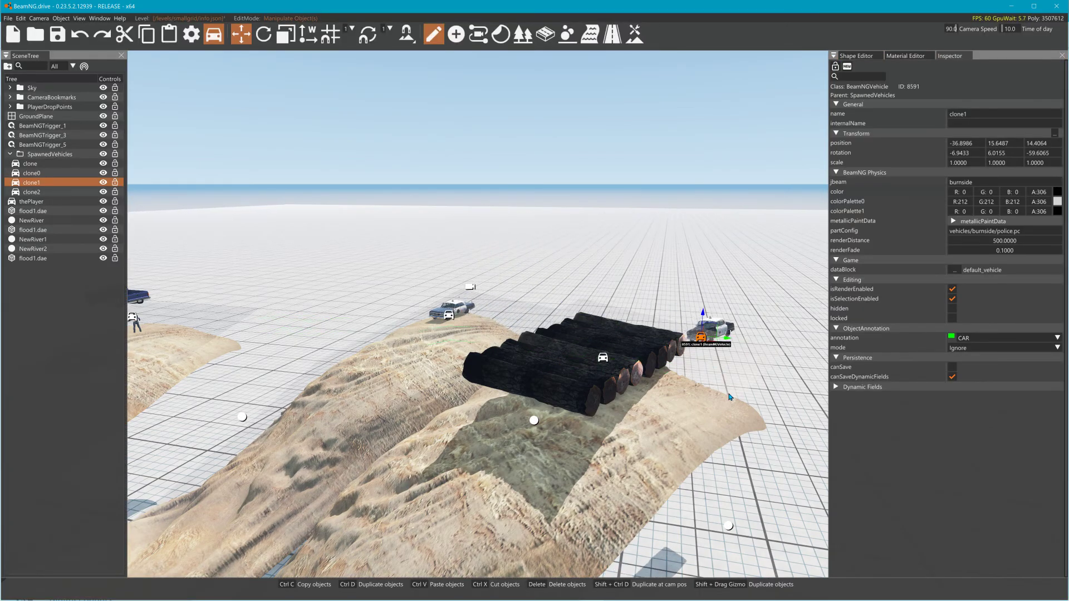
right_drag(723, 339, 617, 373)
key(d)
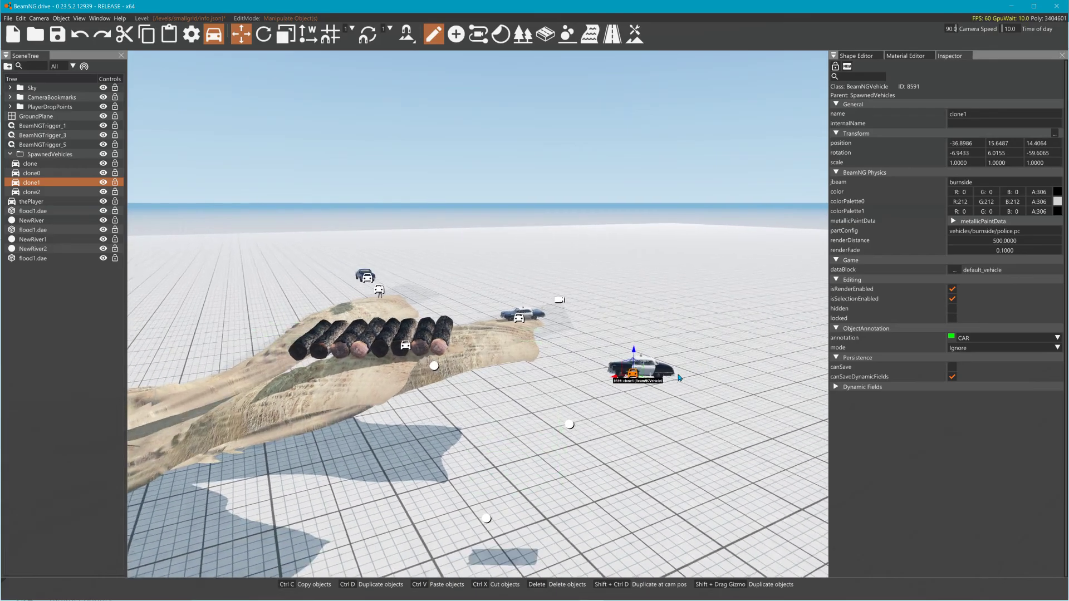
drag(616, 381, 384, 302)
right_drag(384, 302, 412, 297)
key(d)
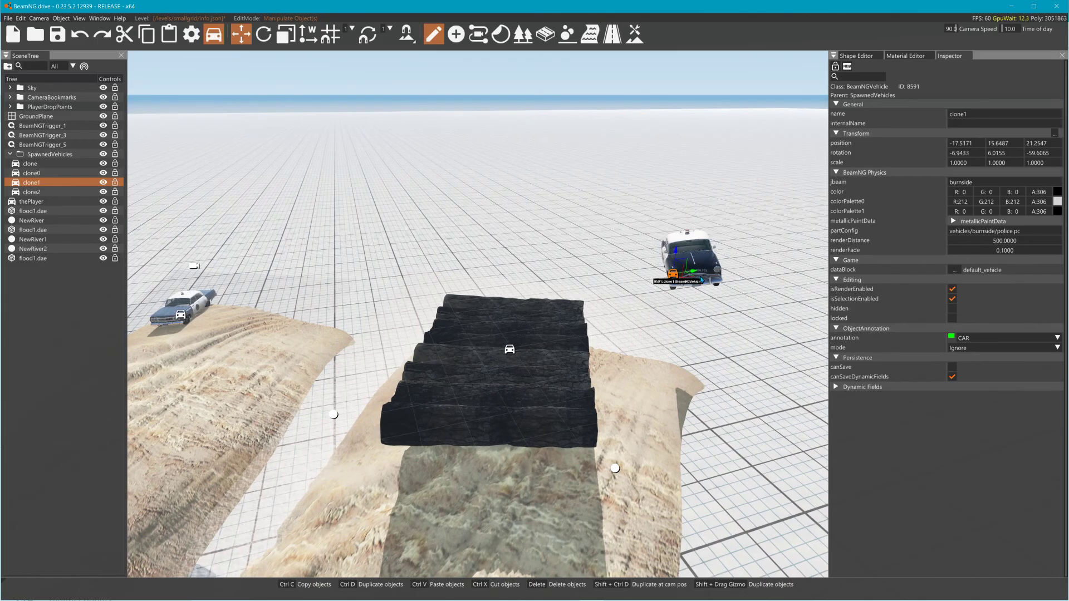
drag(696, 273, 494, 331)
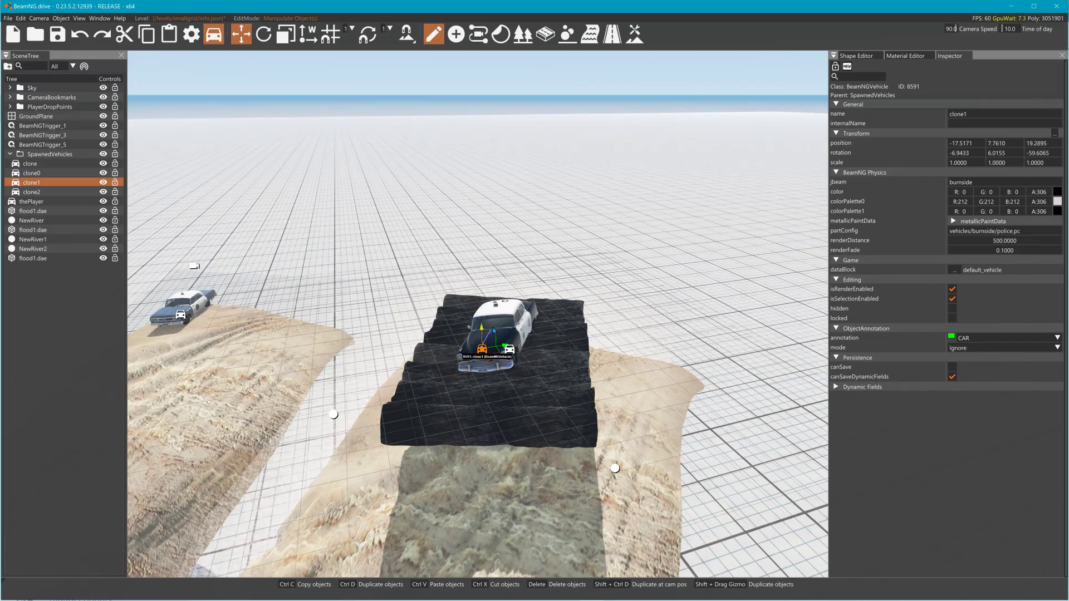
Leave the world editor, run the flood with the Burnside on the log bridge, and reset the vehicles for another run
key(d)
right_drag(539, 348, 428, 361)
key(F11)
key(d)
key(j)
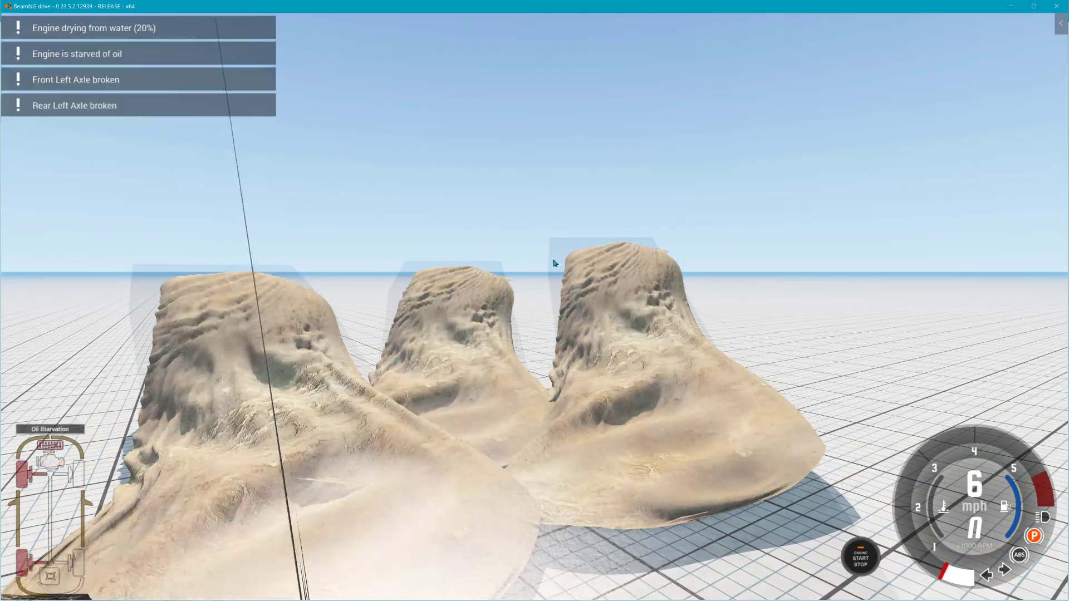
right_drag(565, 256, 418, 270)
key(s)
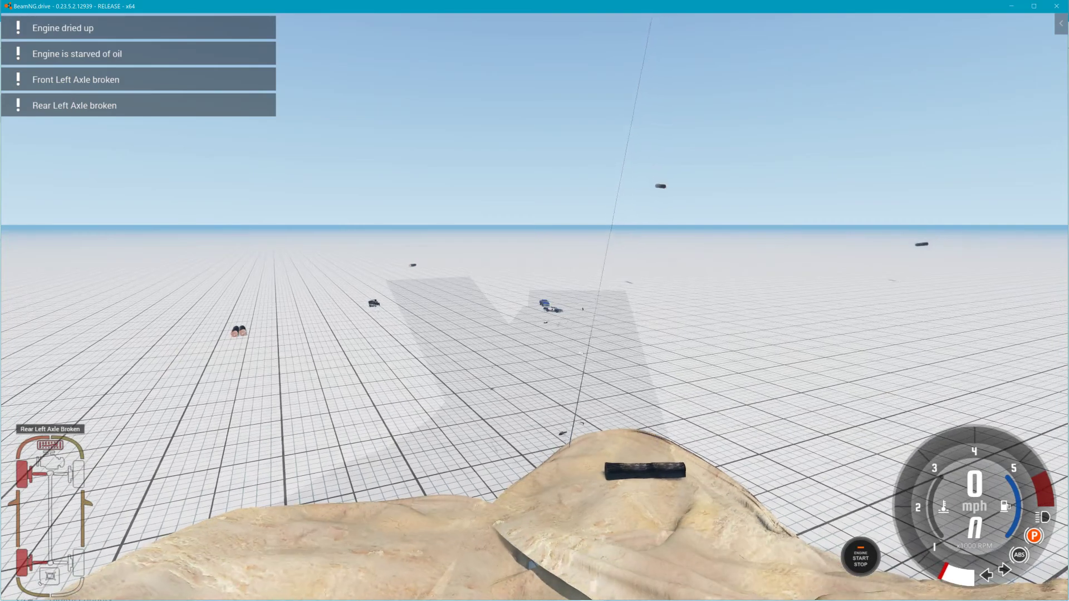
key(r)
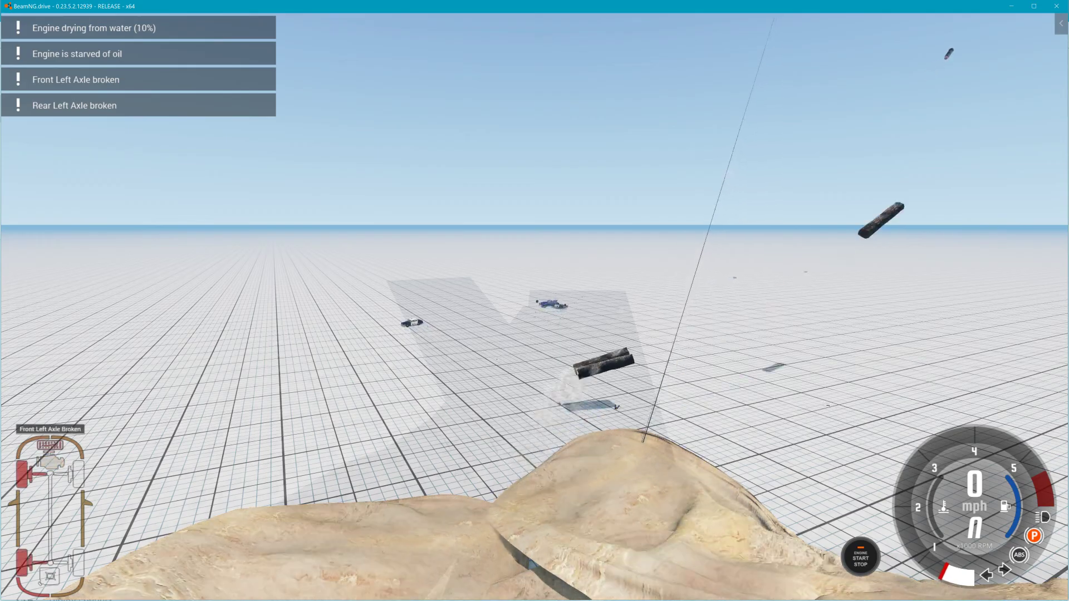
Open the world editor with the three flood meshes in view and load their flood1 material in the Material Editor
key(KP_6)
right_drag(534, 300, 740, 314)
key(w)
key(s)
key(a)
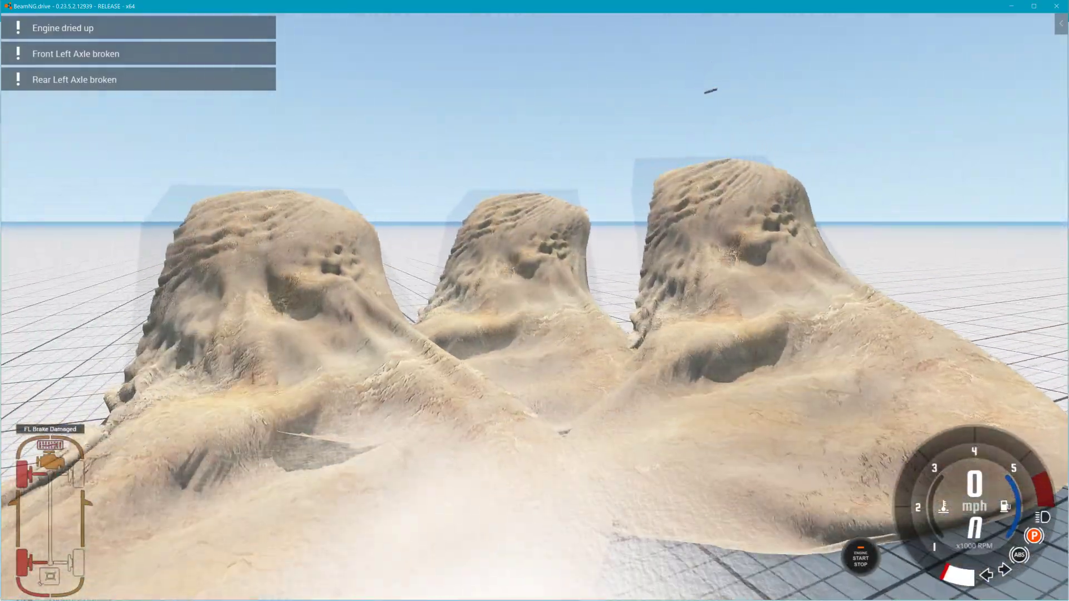
key(F11)
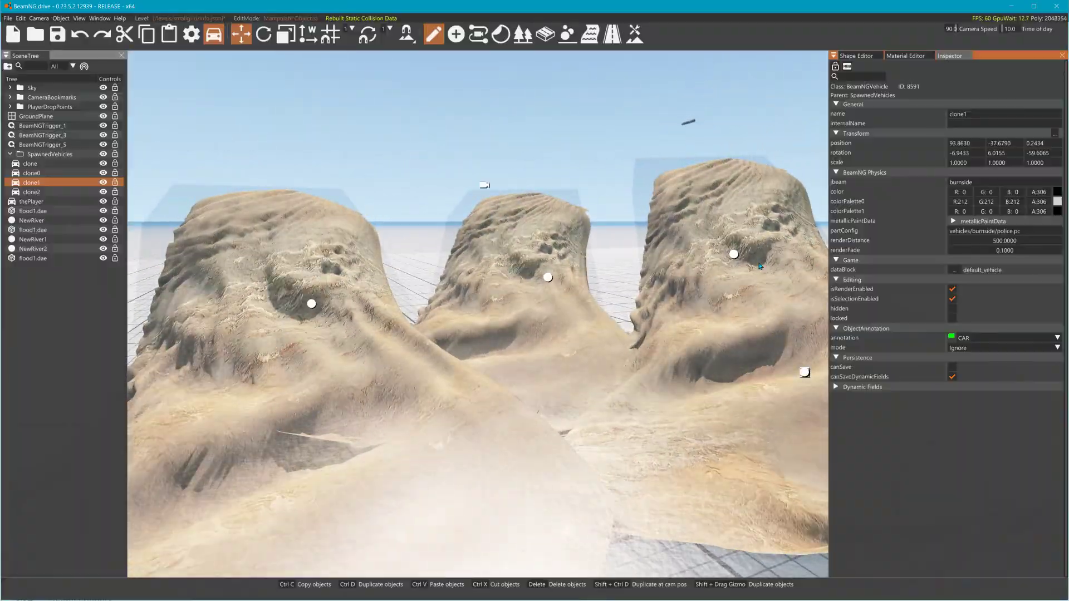
click(905, 56)
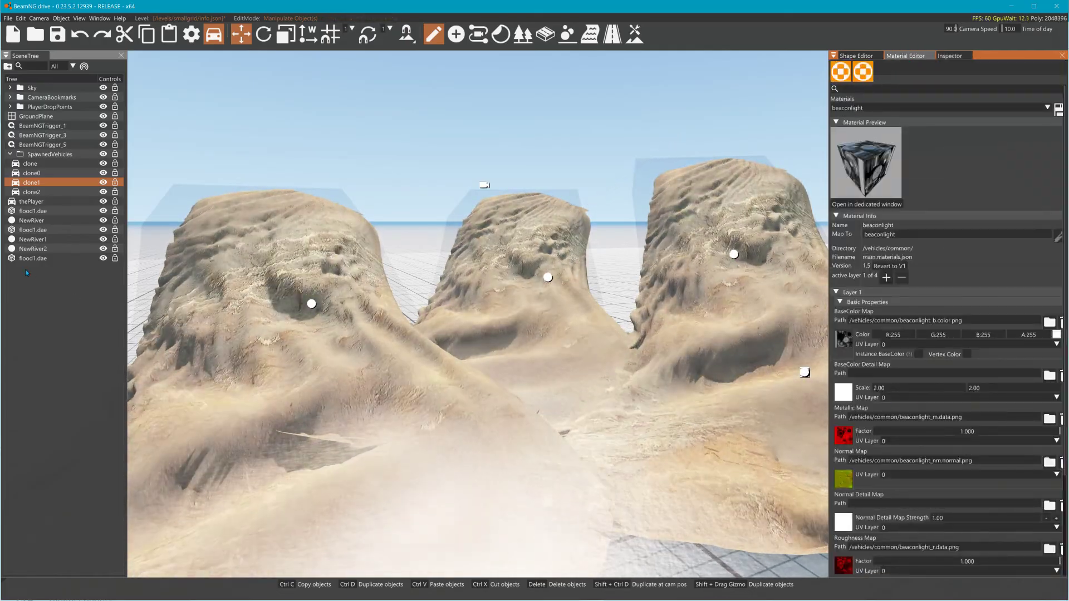
click(542, 289)
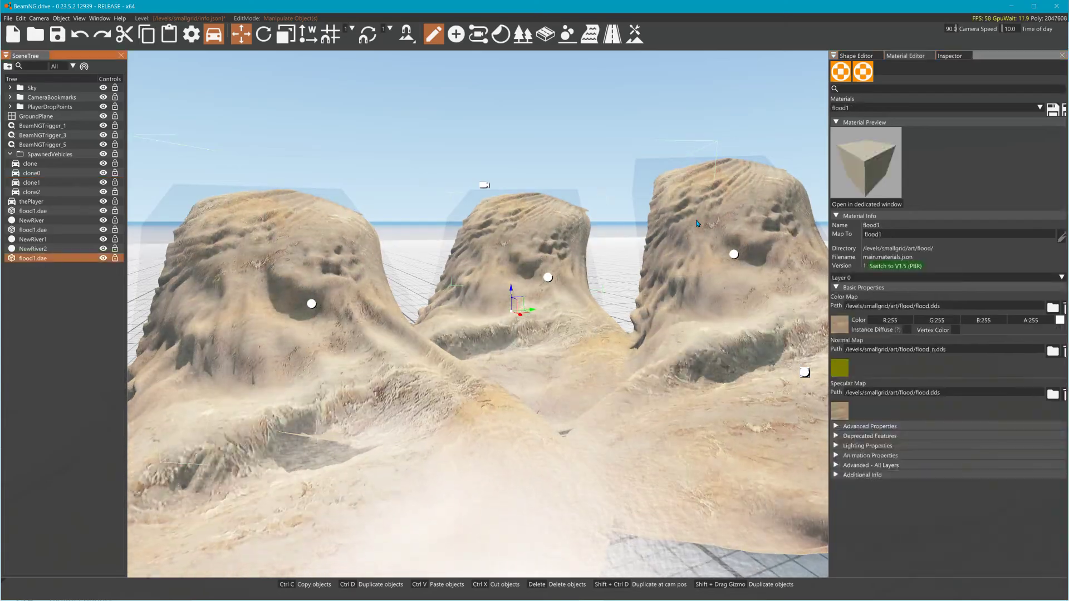
click(722, 236)
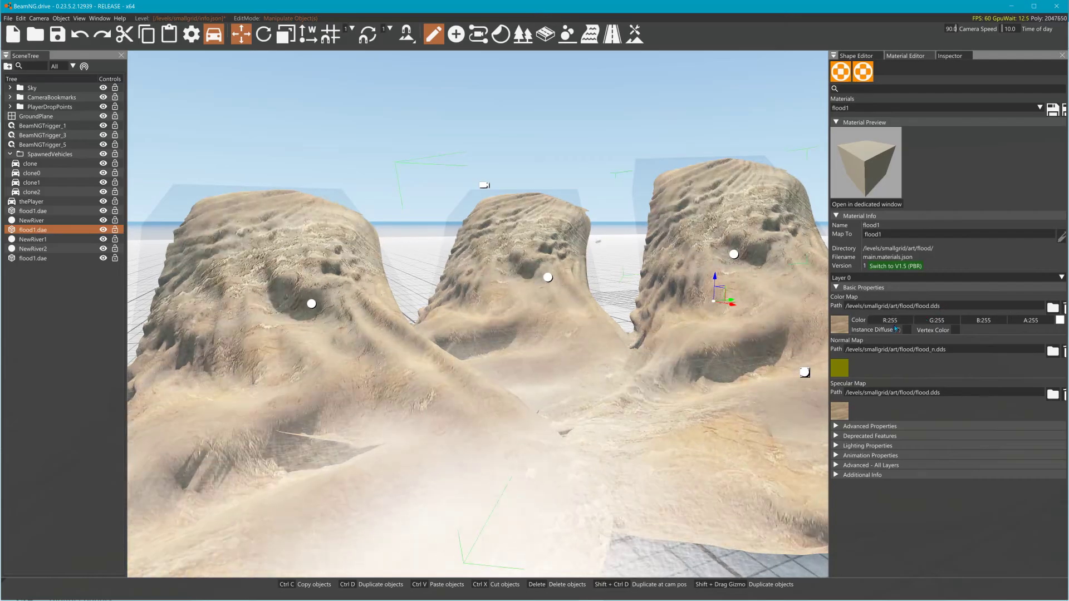
Tint the flood1 material's color map orange with R 279, G 240 and B 190
drag(885, 321, 937, 330)
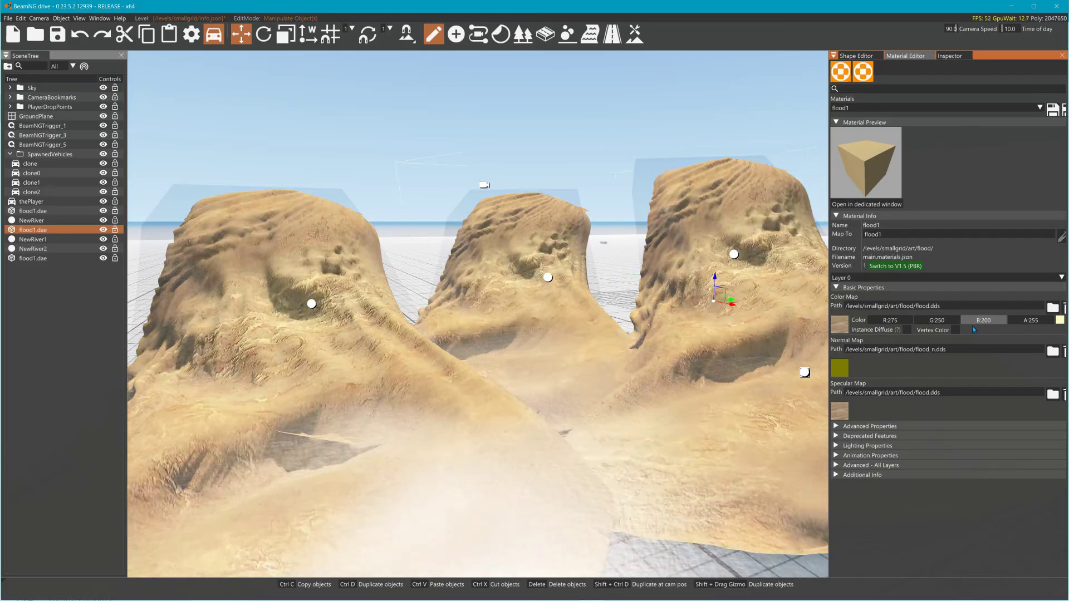
drag(974, 329, 887, 323)
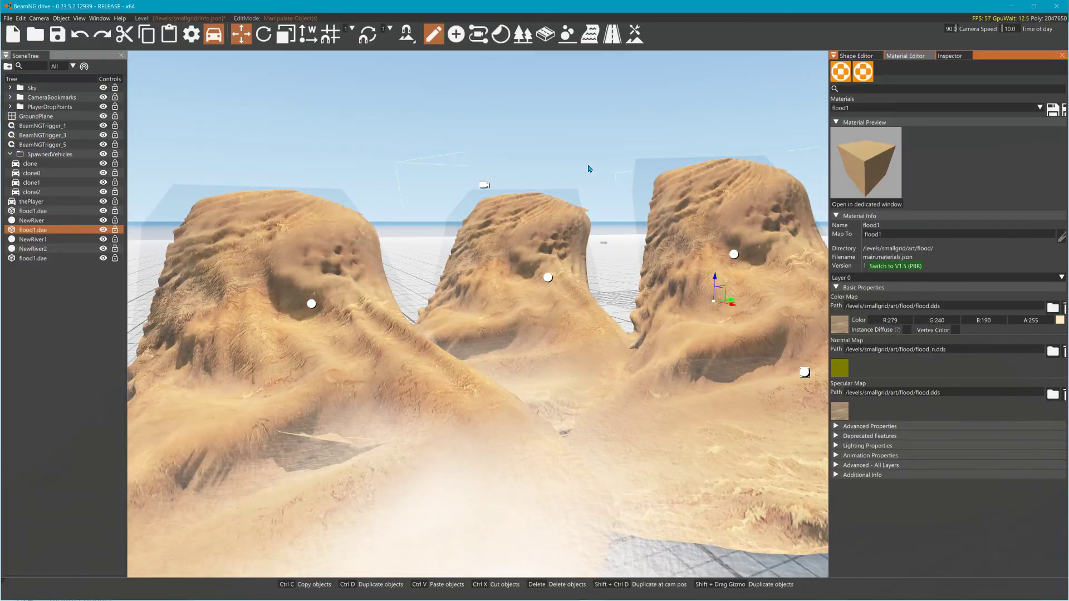
click(589, 168)
right_drag(589, 168, 557, 167)
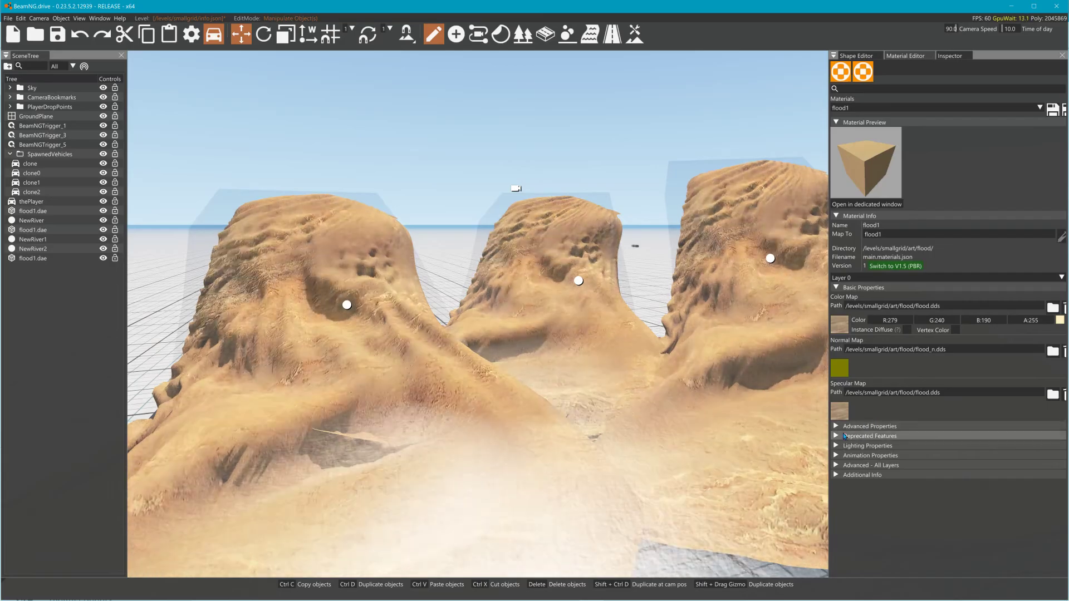
Set the flood1 material's reflectivity map factor to 0.000 and reset its color map to R 255, G 255, B 255
click(837, 427)
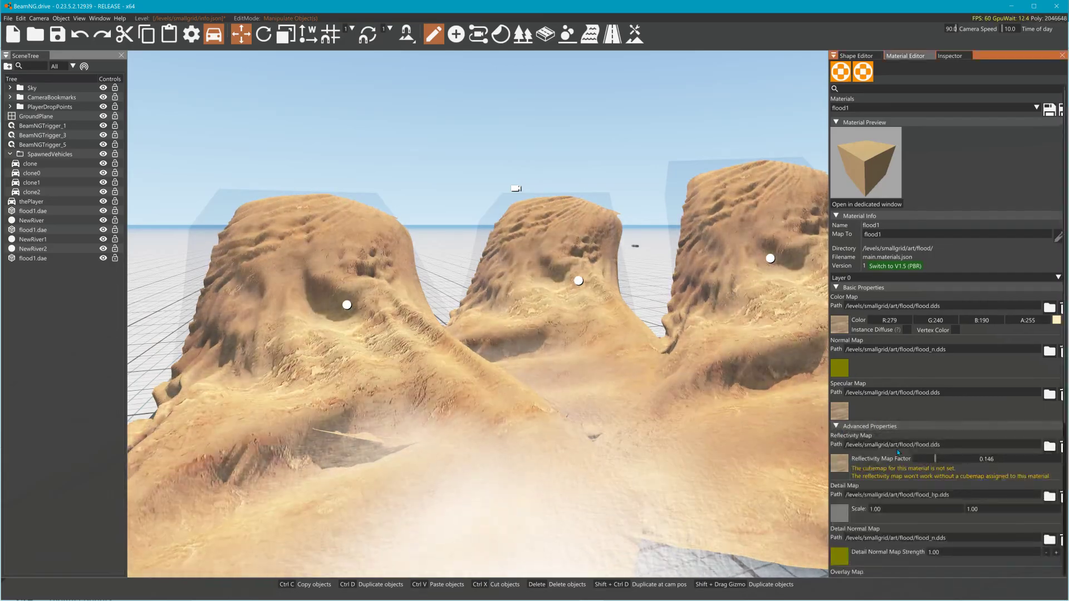
drag(936, 459, 904, 486)
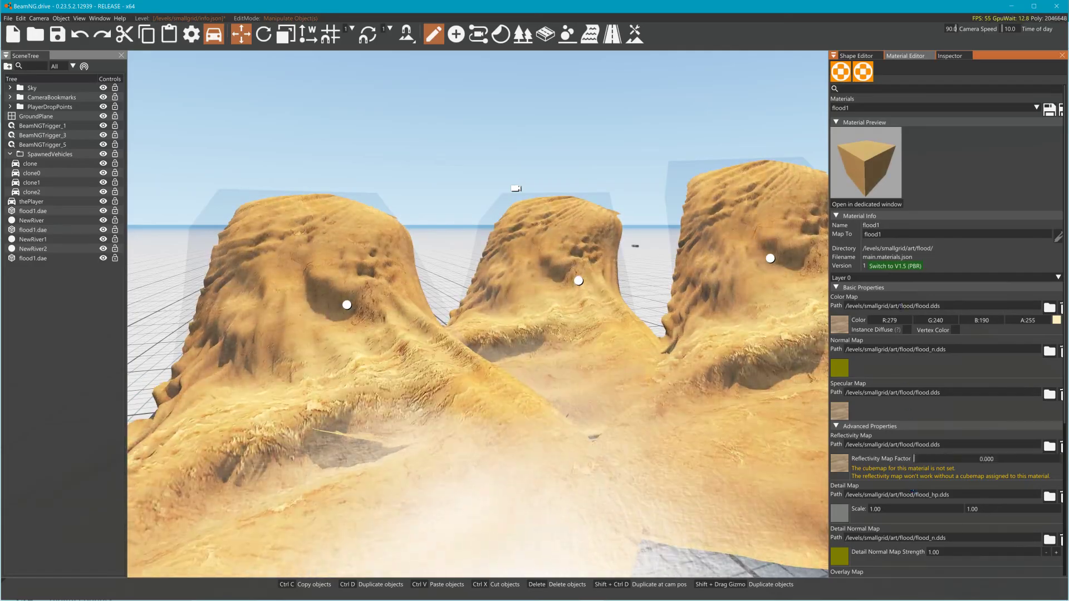
double_click(894, 319)
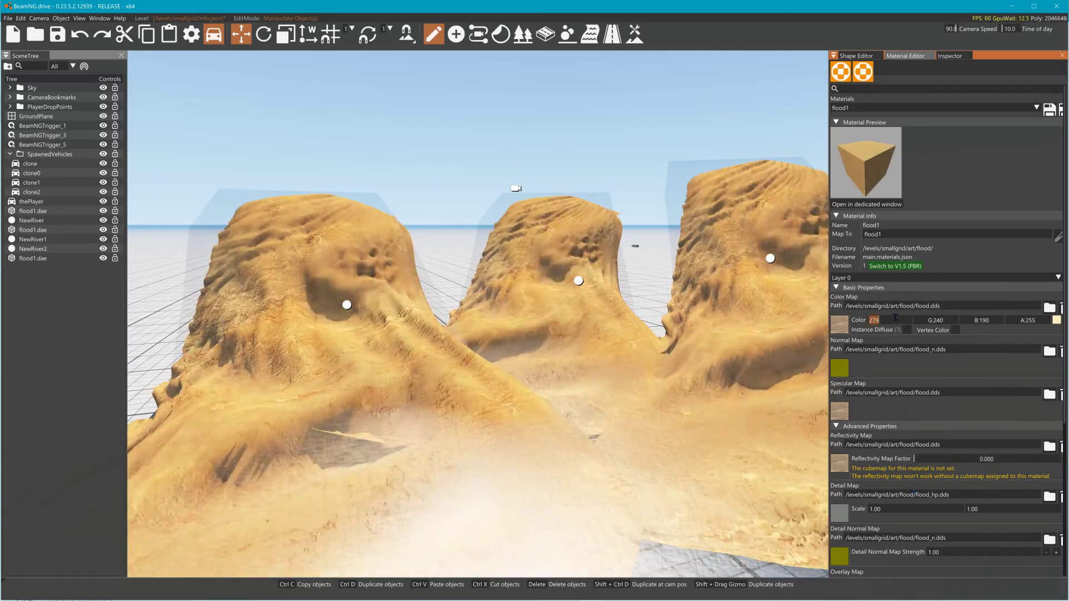
text(255)
double_click(958, 322)
text(2)
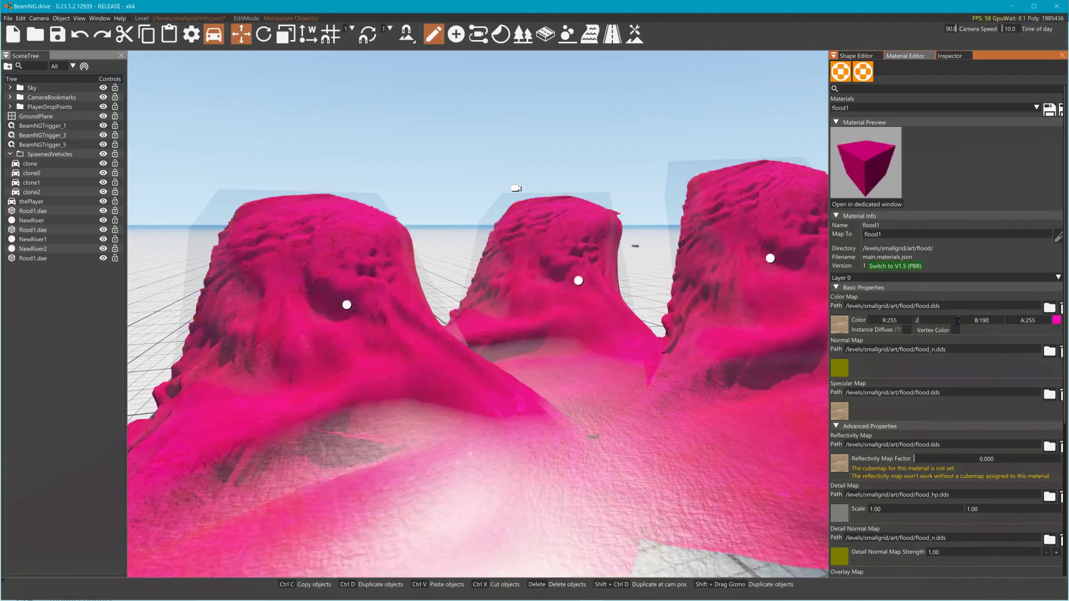
text(55)
double_click(991, 324)
text(255)
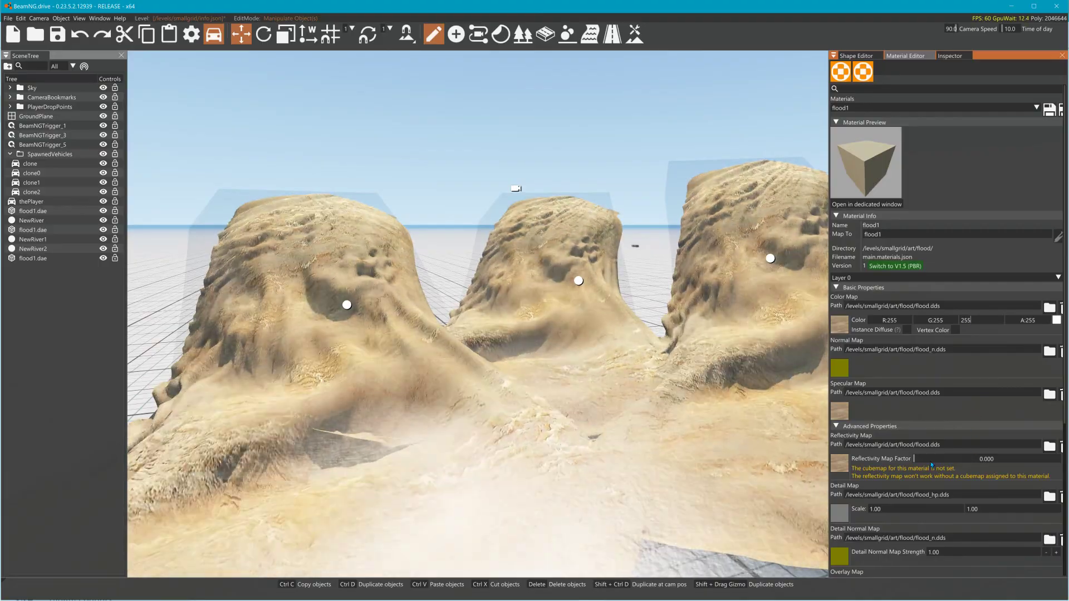
Set the flood1 material's reflectivity map factor to 0.076 and its detail normal map strength to 2
mouse_move(932, 459)
mouse_down()
mouse_move(890, 462)
mouse_move(963, 459)
mouse_move(925, 460)
mouse_up()
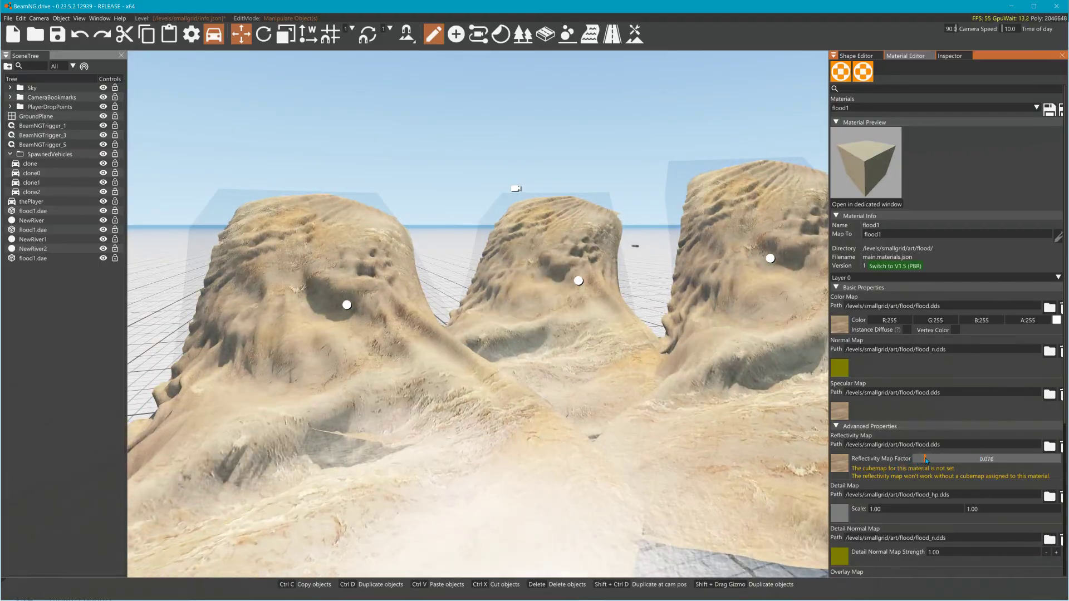
scroll(913, 418, down, 3)
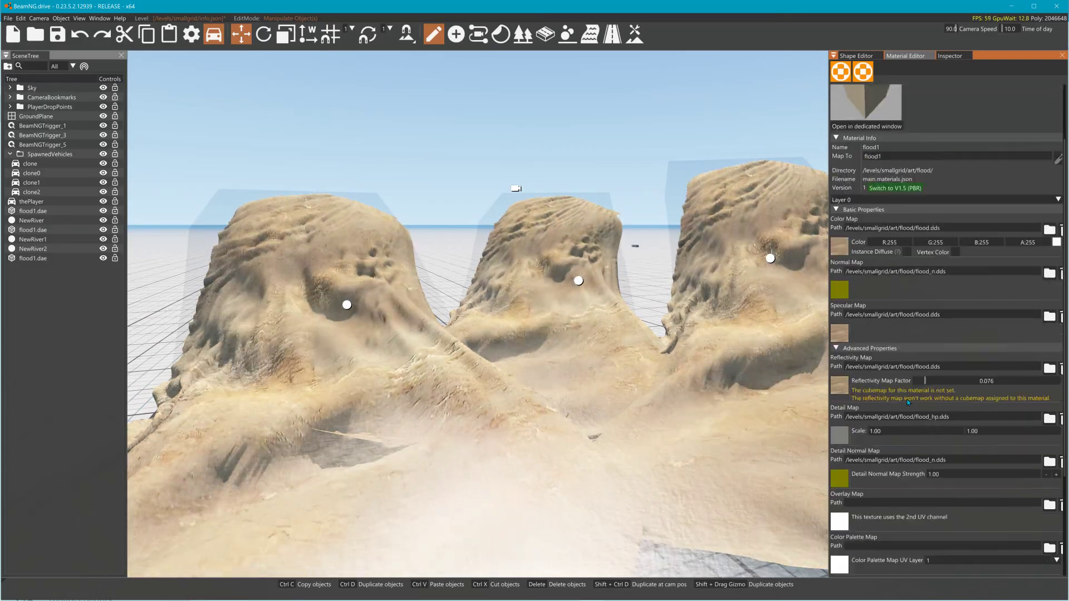
double_click(958, 474)
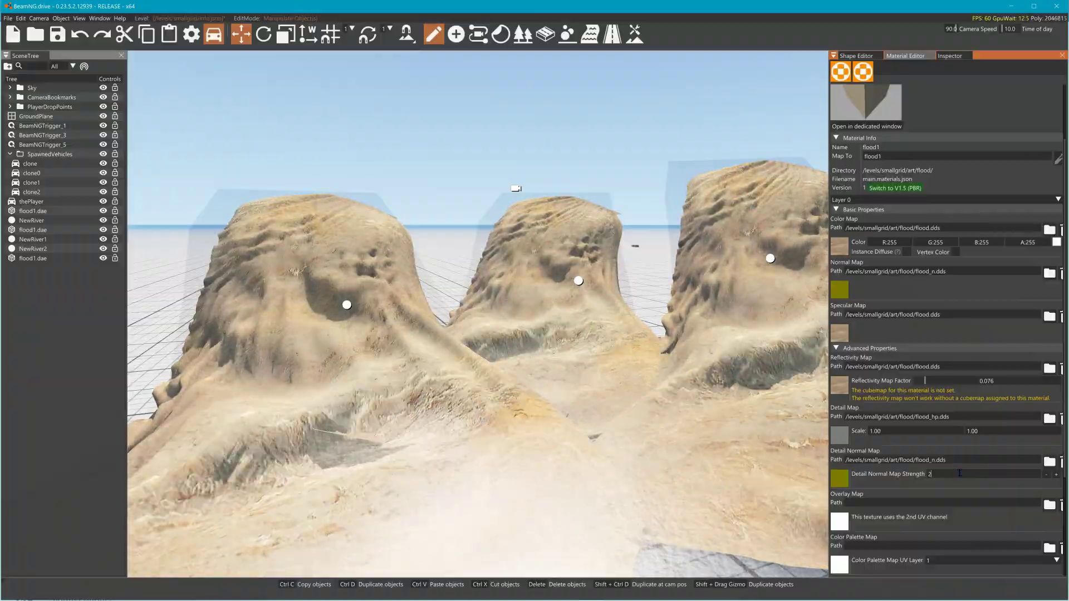
text(25)
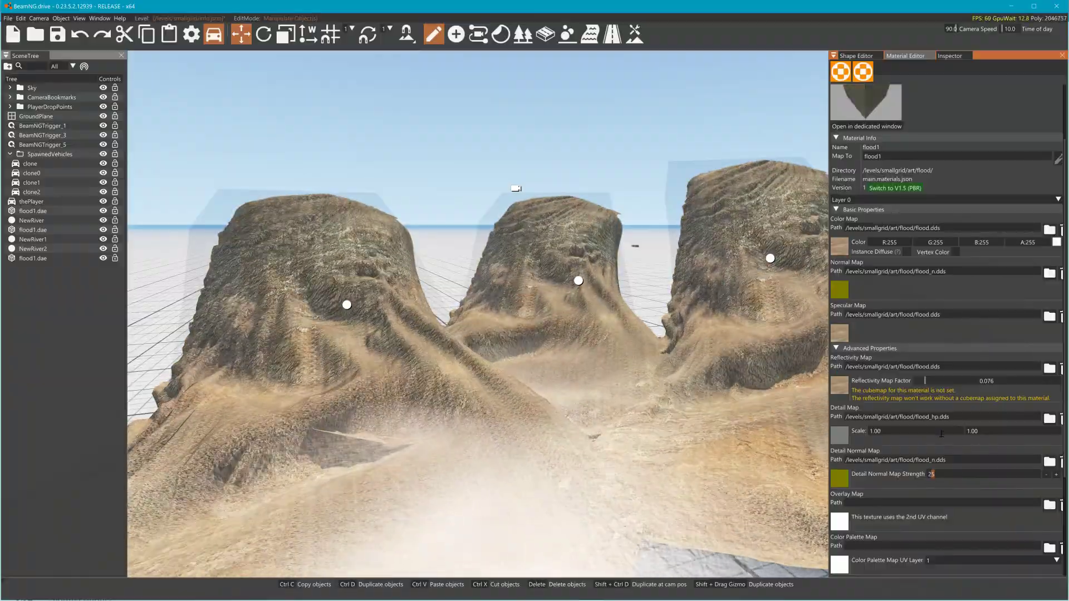
key(BackSpace)
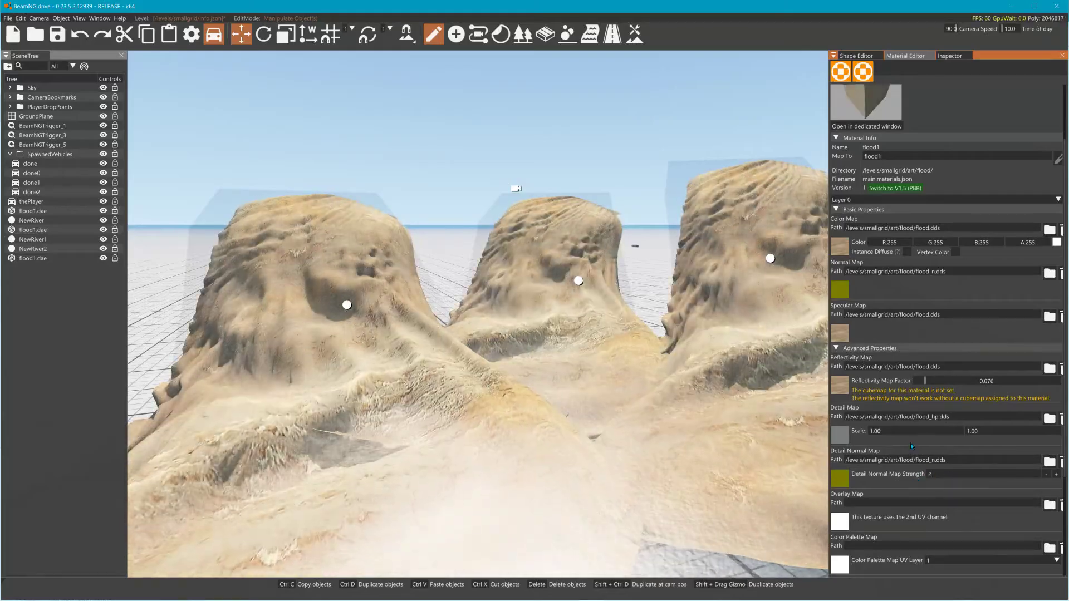
Set the flood1 material's detail map scale to 2.00 by 2.00 and its reflectivity map factor to 0.000
drag(894, 432, 859, 431)
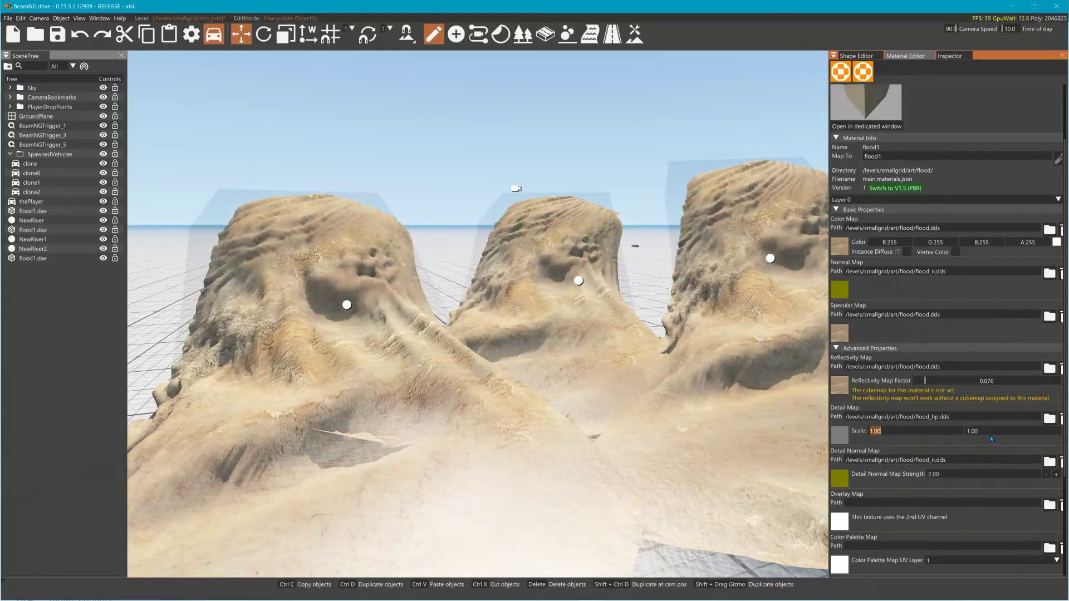
text(2)
drag(990, 434, 945, 433)
text(2)
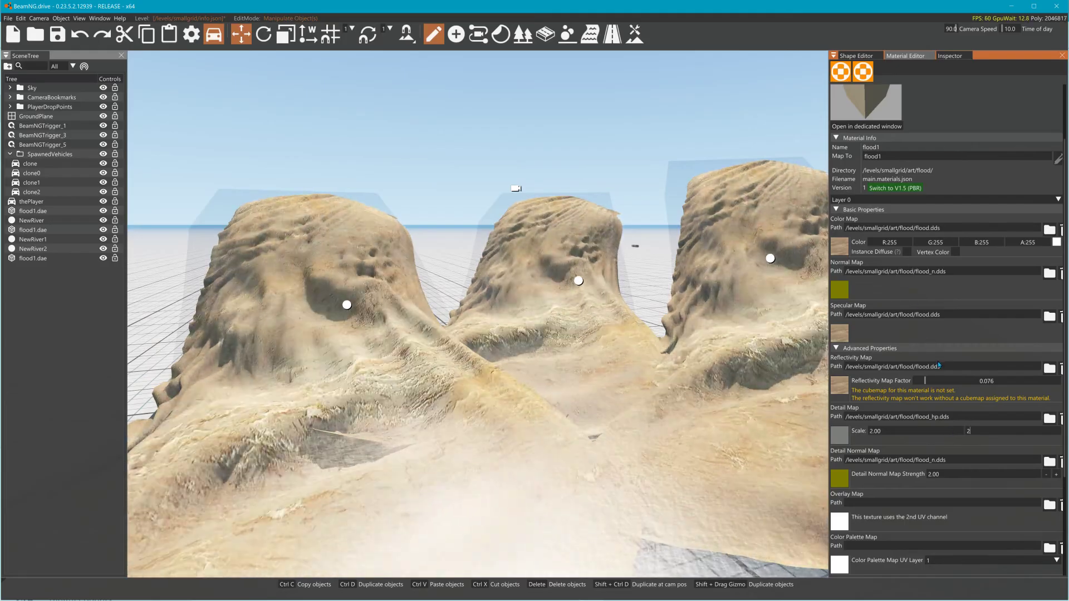
drag(931, 380, 890, 393)
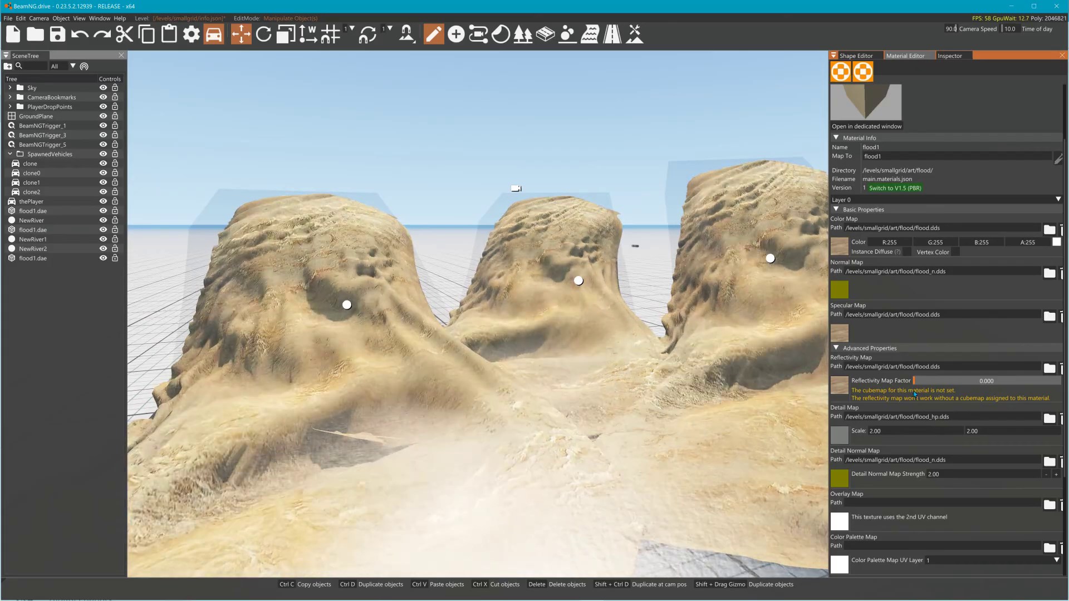
Leave the world editor and examine the flood meshes' adjusted material up close and from a distance with the free camera
click(703, 320)
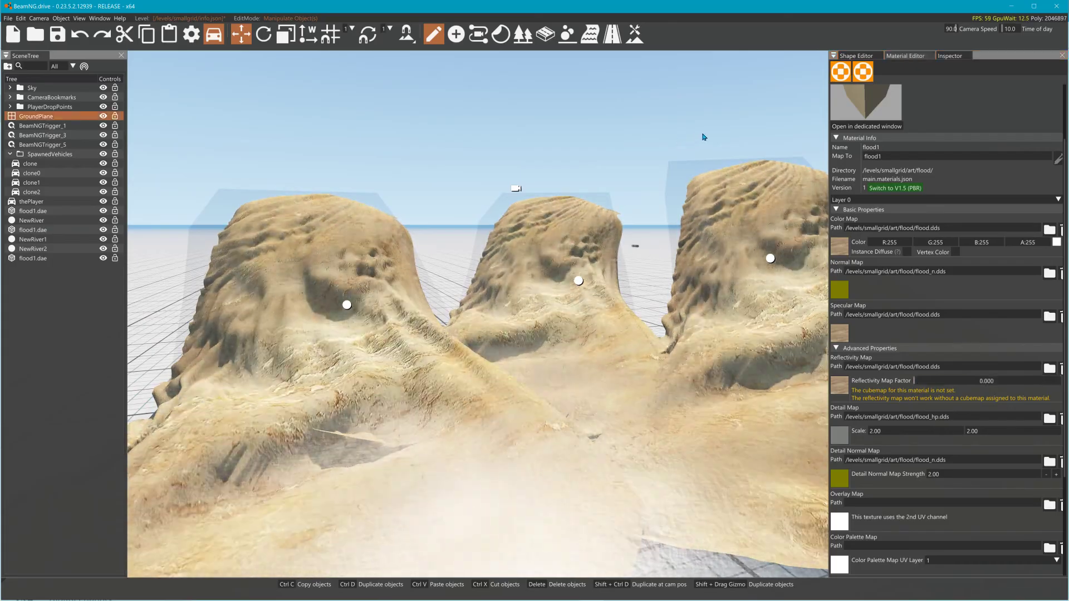
key(F11)
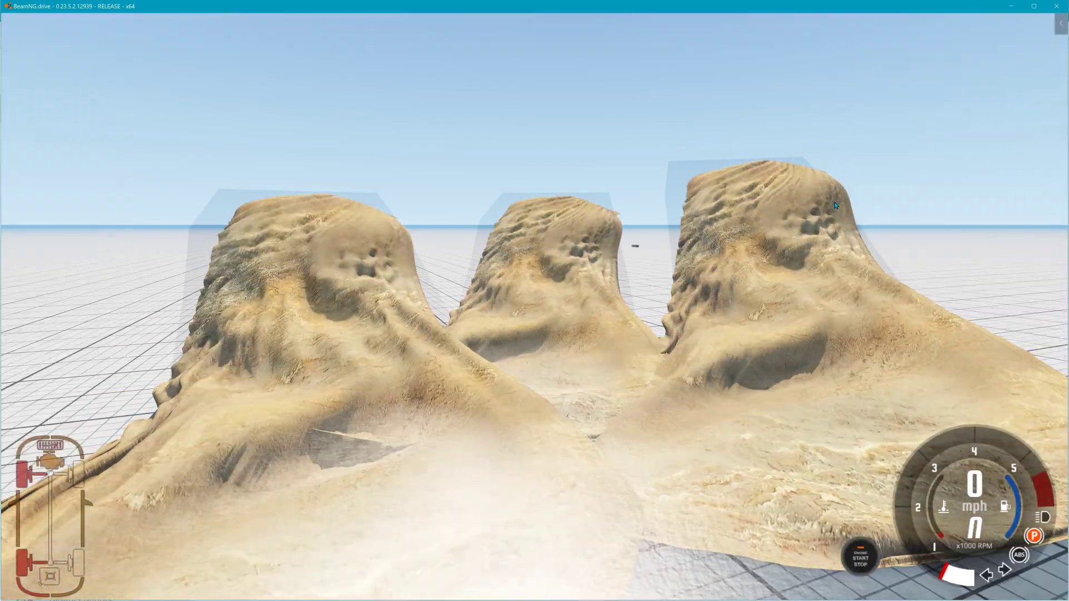
key(s)
right_drag(840, 202, 885, 261)
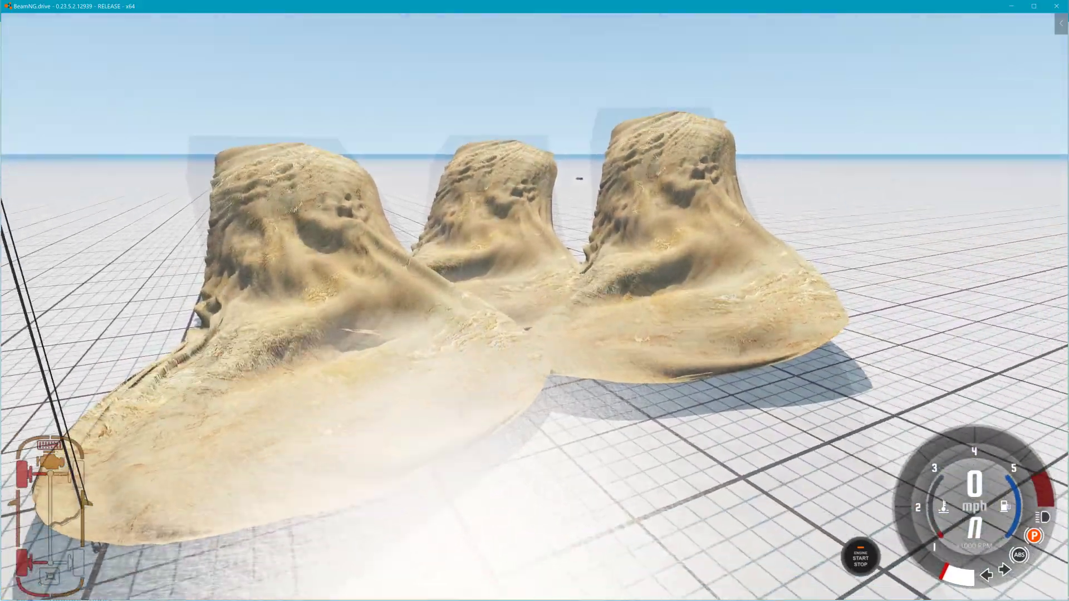
key(w)
key(s)
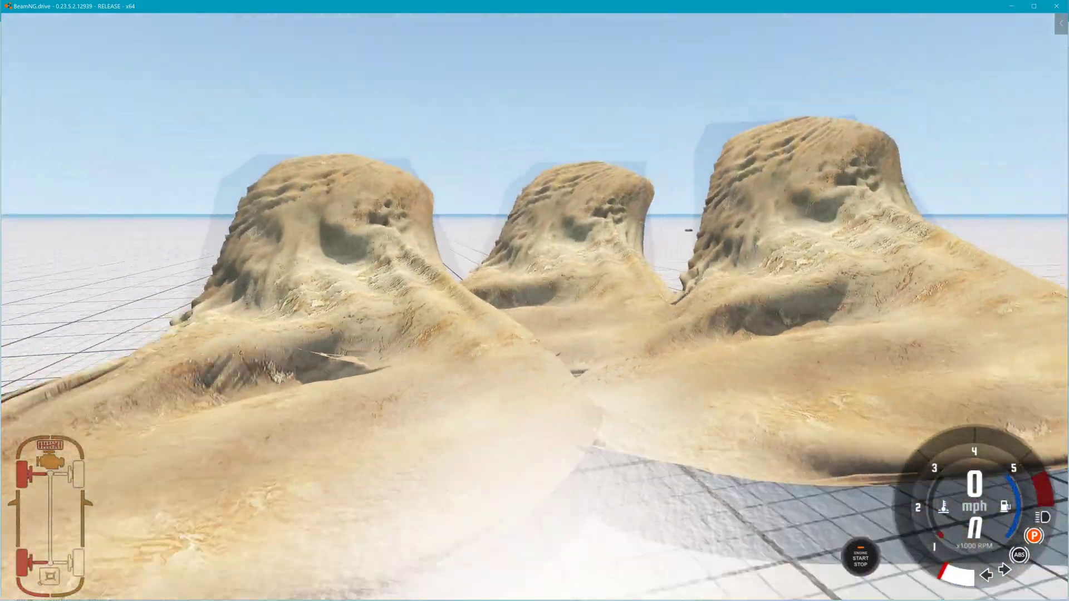
key(w)
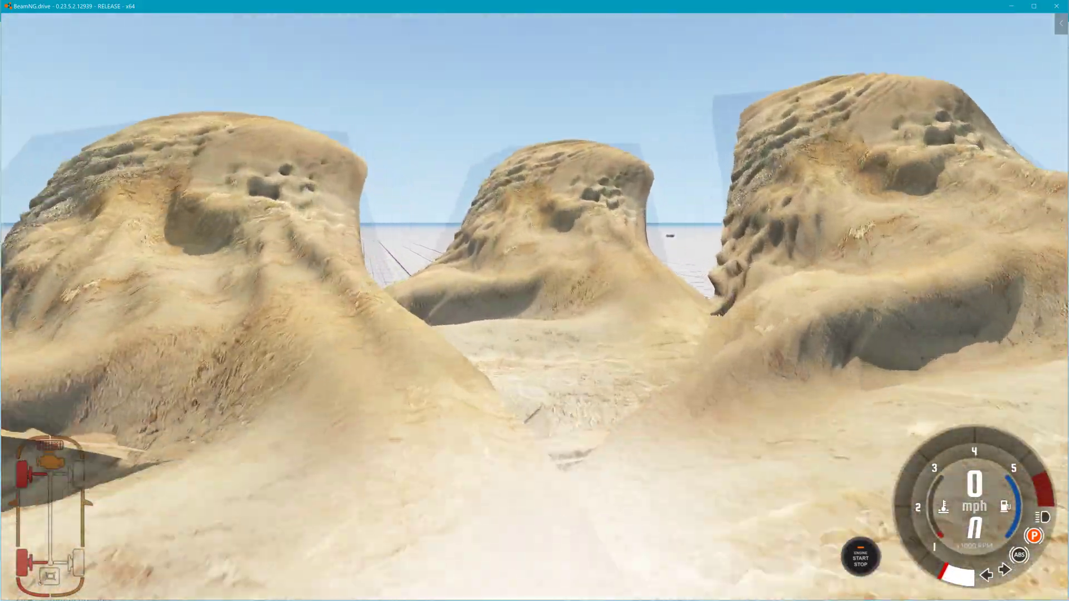
key(s)
right_drag(840, 203, 833, 245)
key(s)
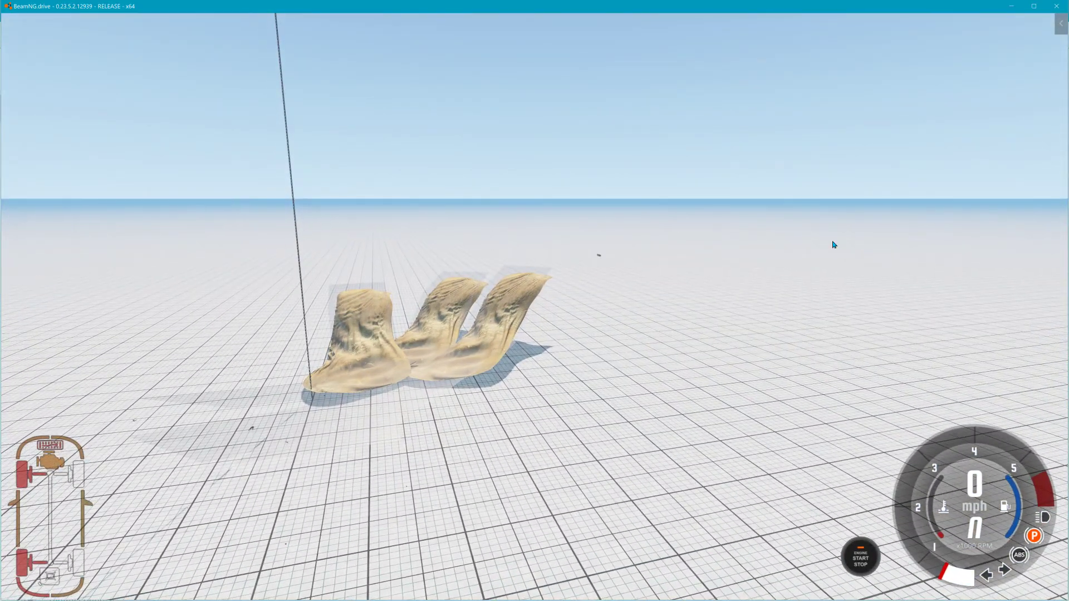
Pause the simulation and minimize the game and the browser to reach the desktop
key(j)
right_drag(691, 268, 663, 279)
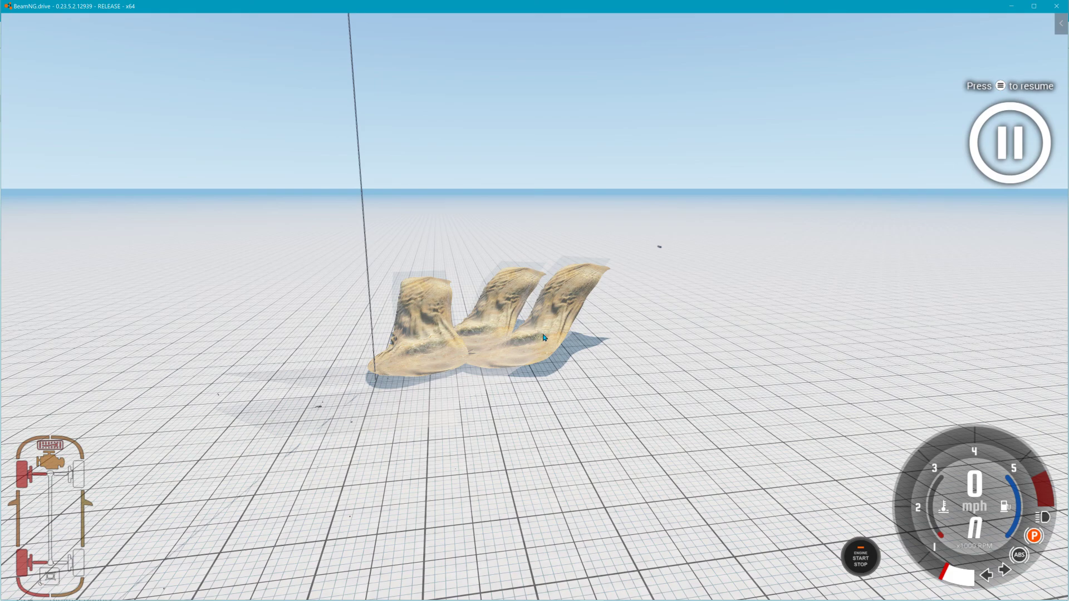
click(1009, 8)
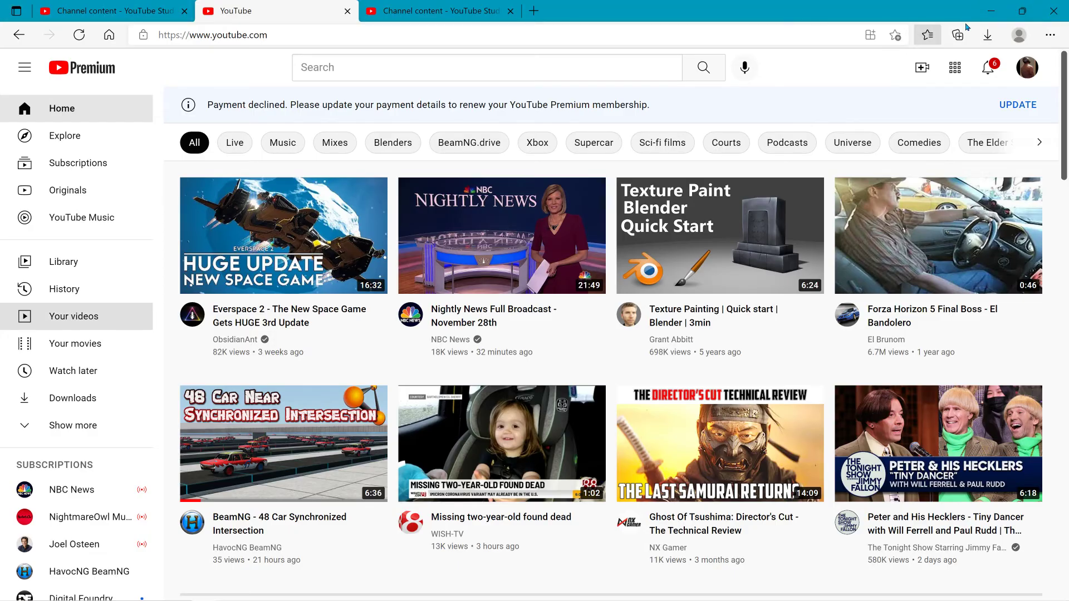
click(989, 17)
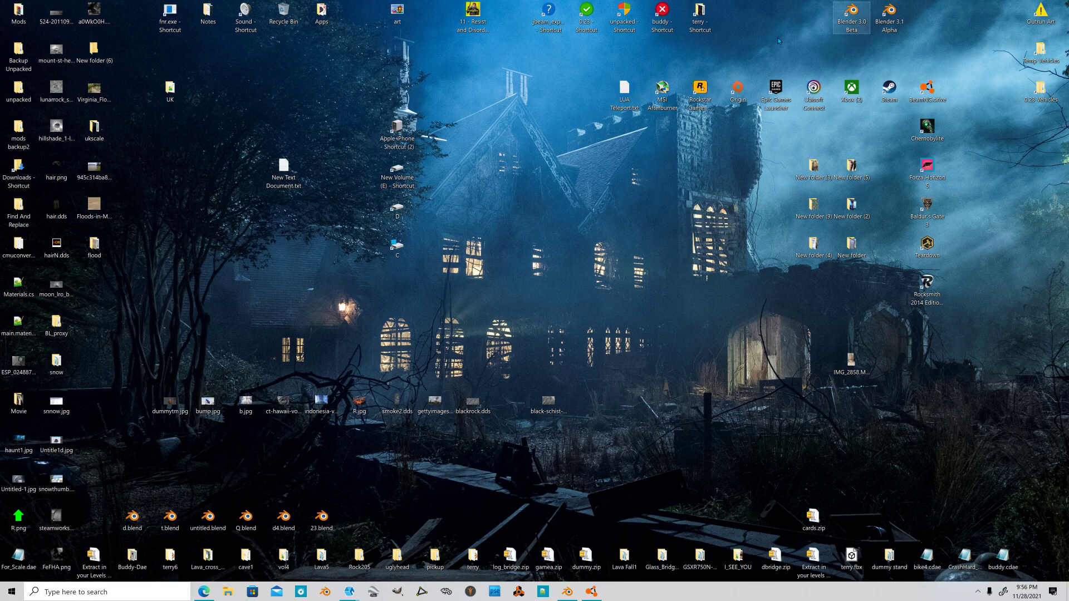
Open flood.dds from the derby level's art/flood folder to view the texture, and move the folder window off the desktop images
double_click(599, 20)
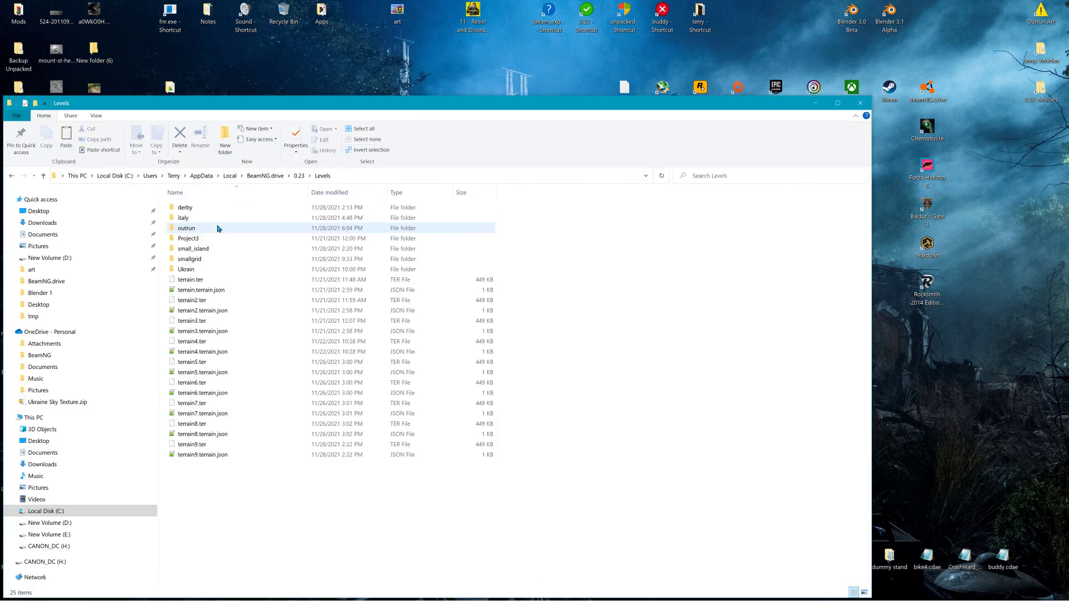
double_click(189, 210)
double_click(187, 210)
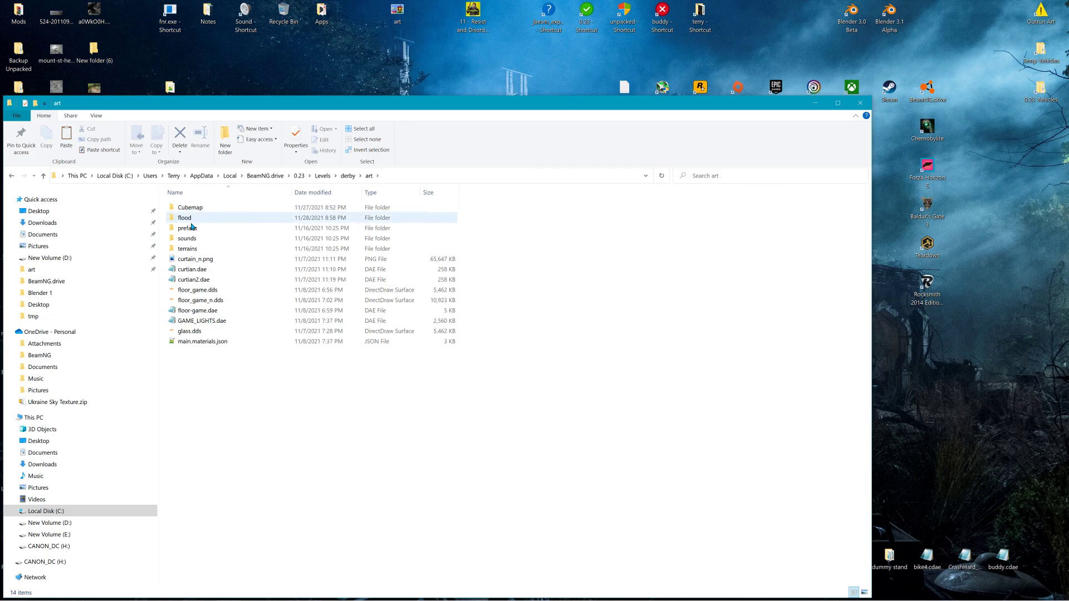
double_click(183, 221)
double_click(192, 218)
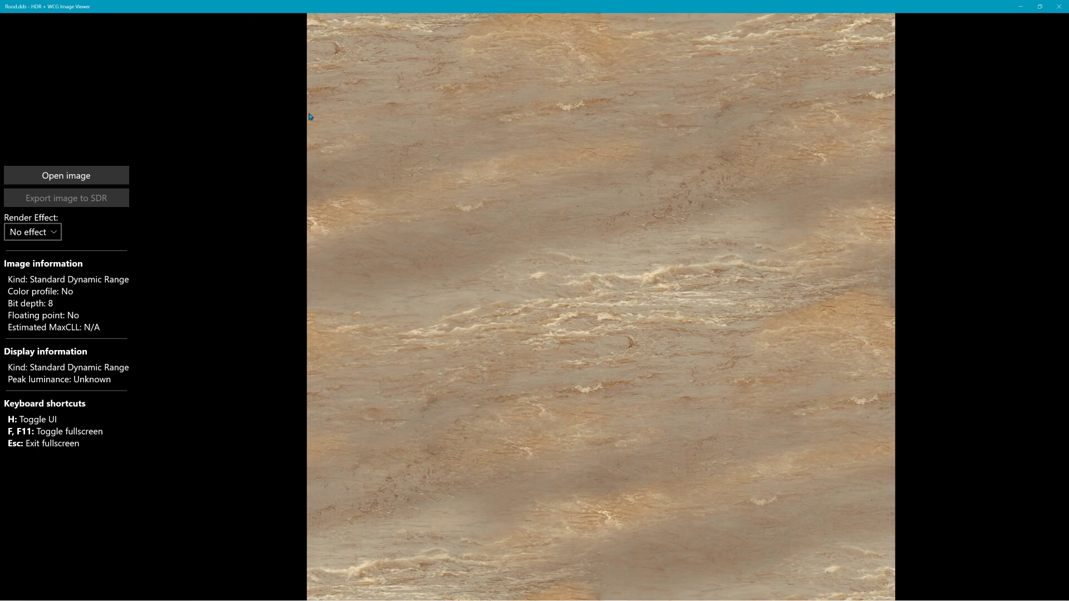
click(1014, 5)
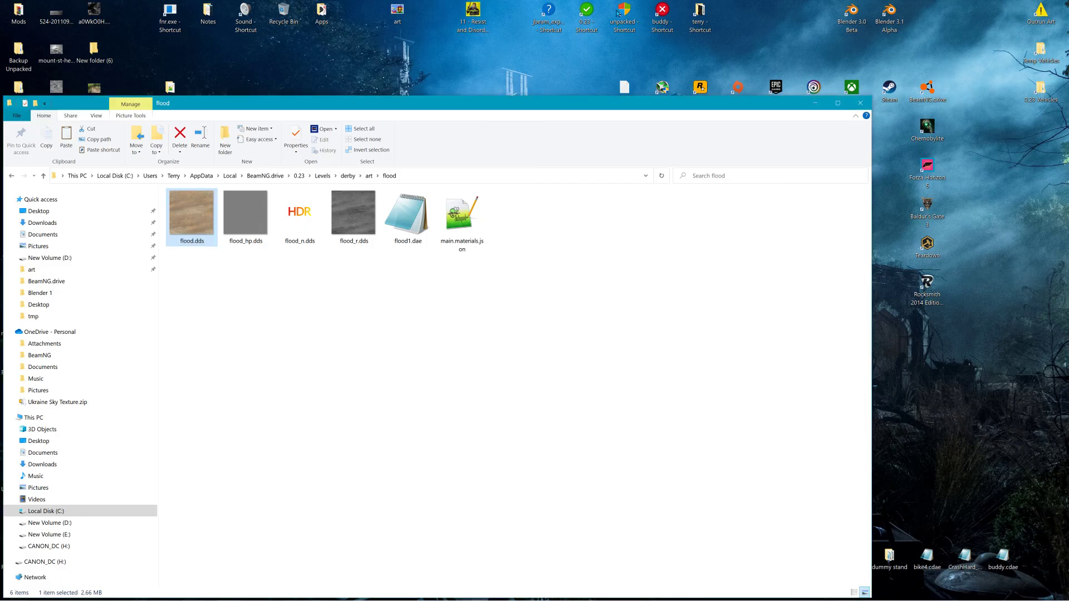
drag(240, 97, 489, 85)
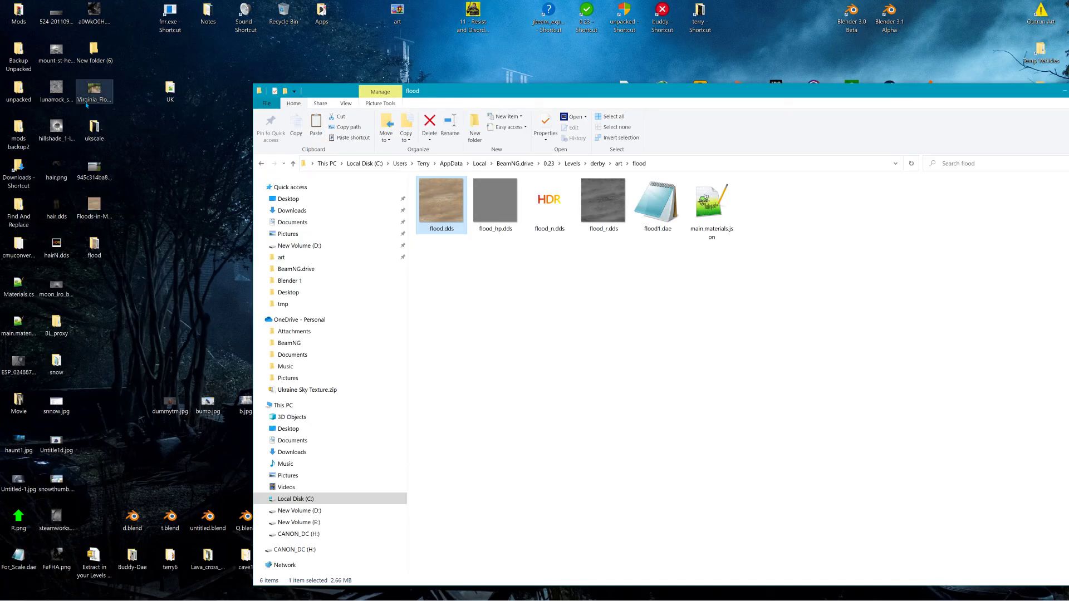
View the desktop flood reference photos Virginia_Flooding_28979.jpg and 945c314ba8db5848cefff52ea1abf9f9.jpg, closing each one after examining its water
double_click(87, 103)
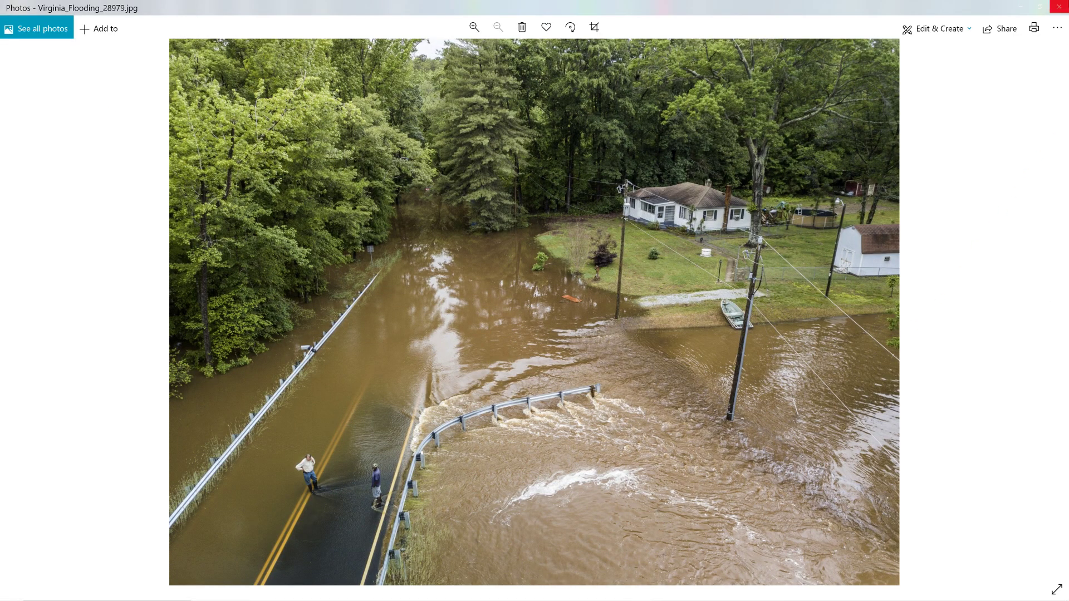
click(1059, 7)
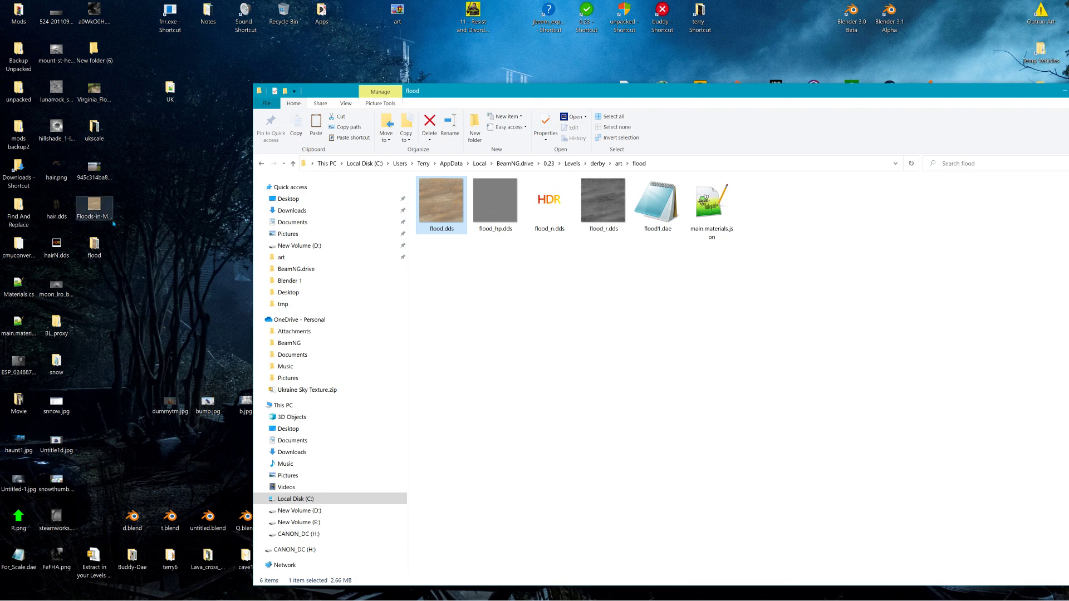
double_click(95, 175)
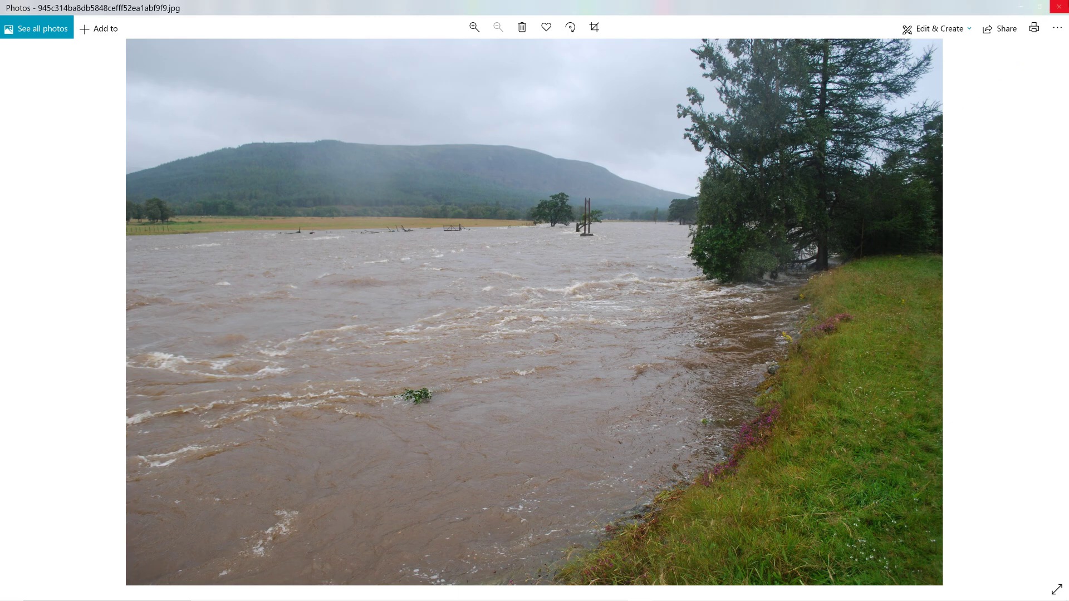
click(1058, 7)
View the flood.dds texture again for comparison with the photos, and close both the image and the flood folder window
double_click(440, 207)
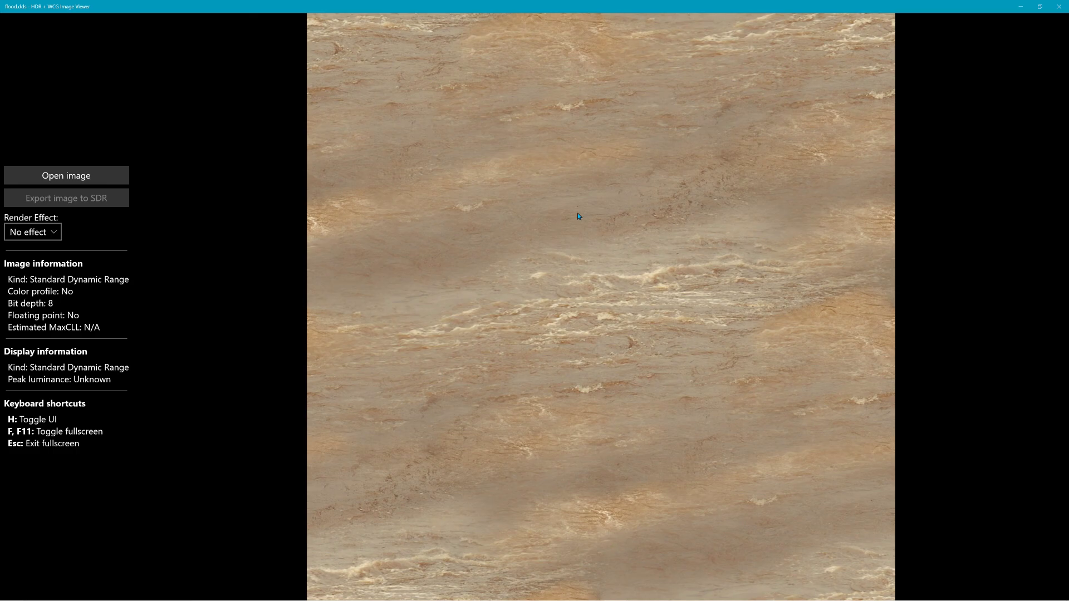
click(1058, 7)
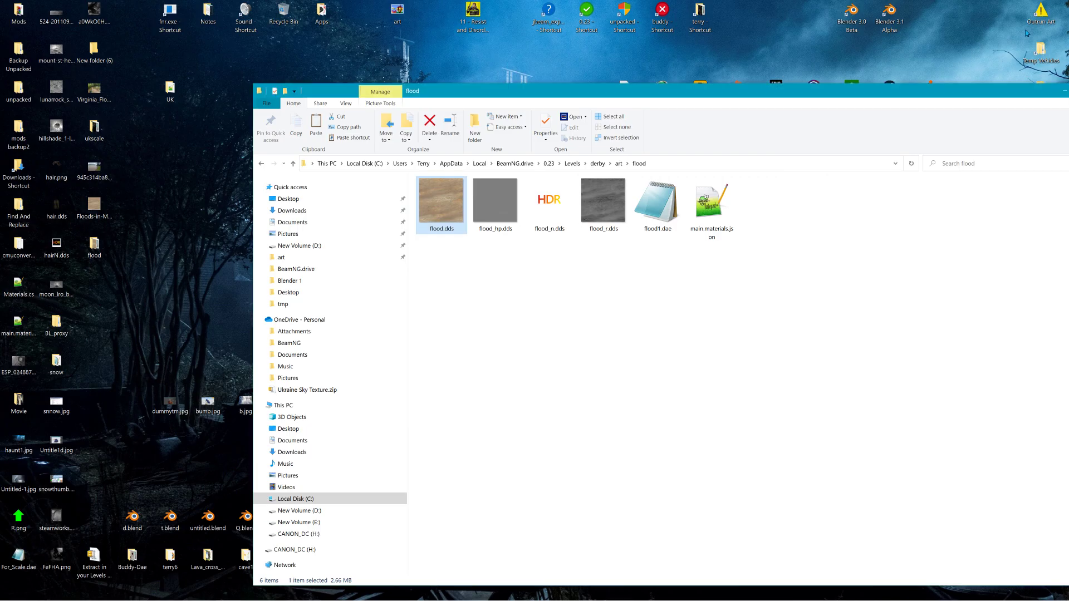
drag(774, 100, 623, 105)
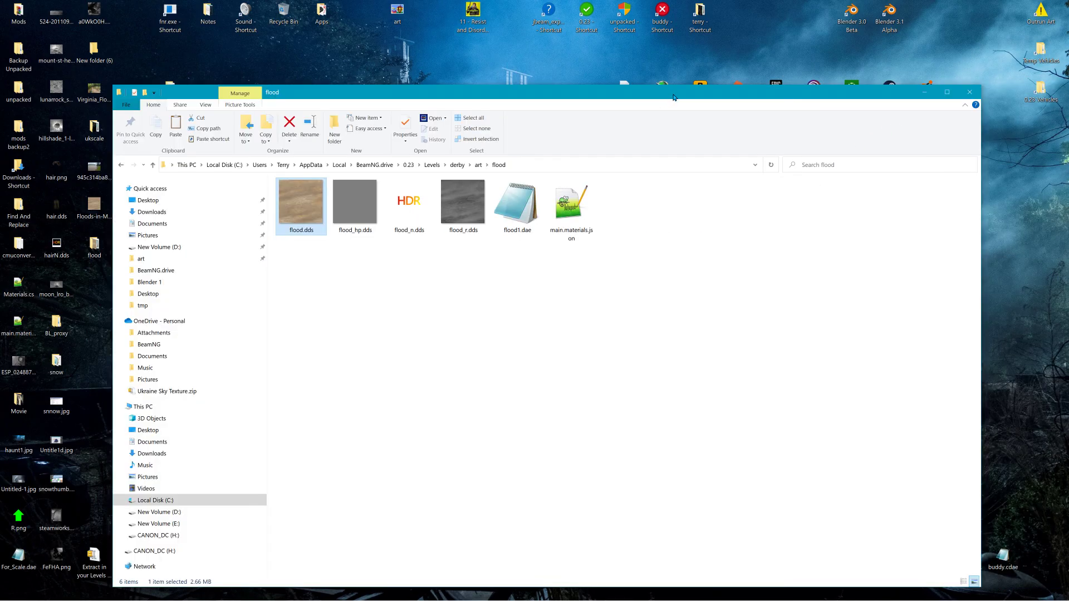
click(960, 93)
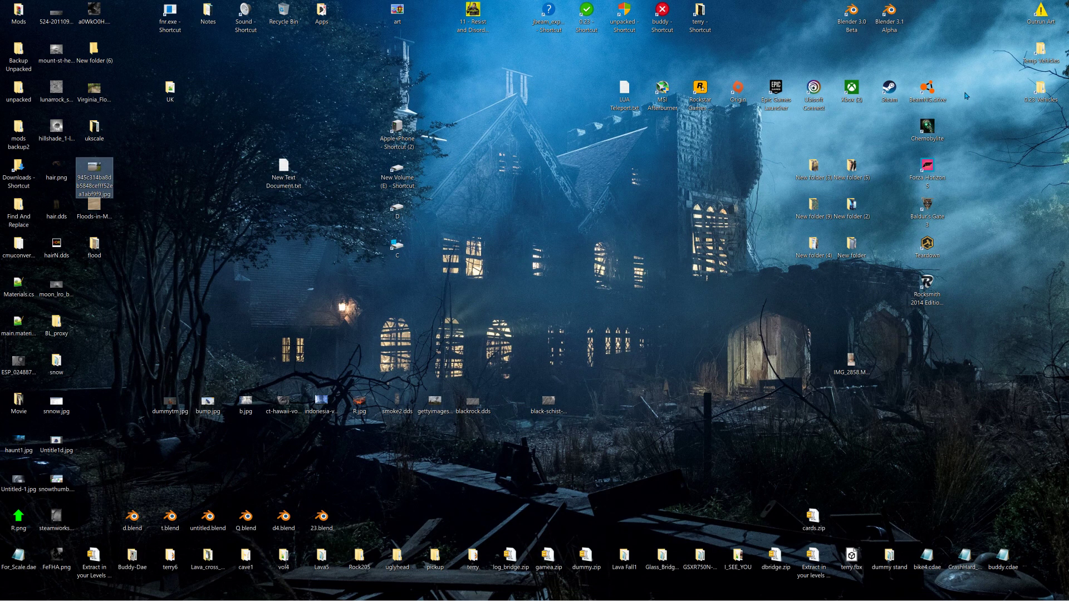